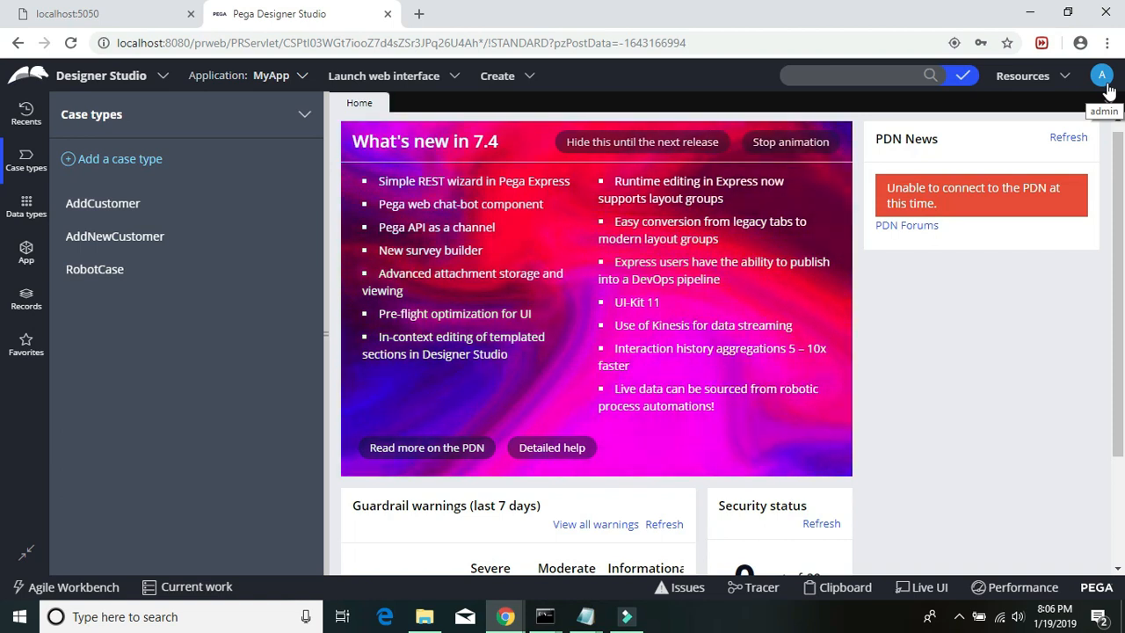
- Open the signed-in operator's record and review its contact information and application access
{"action": "left_click", "coordinate": [1102, 84]}
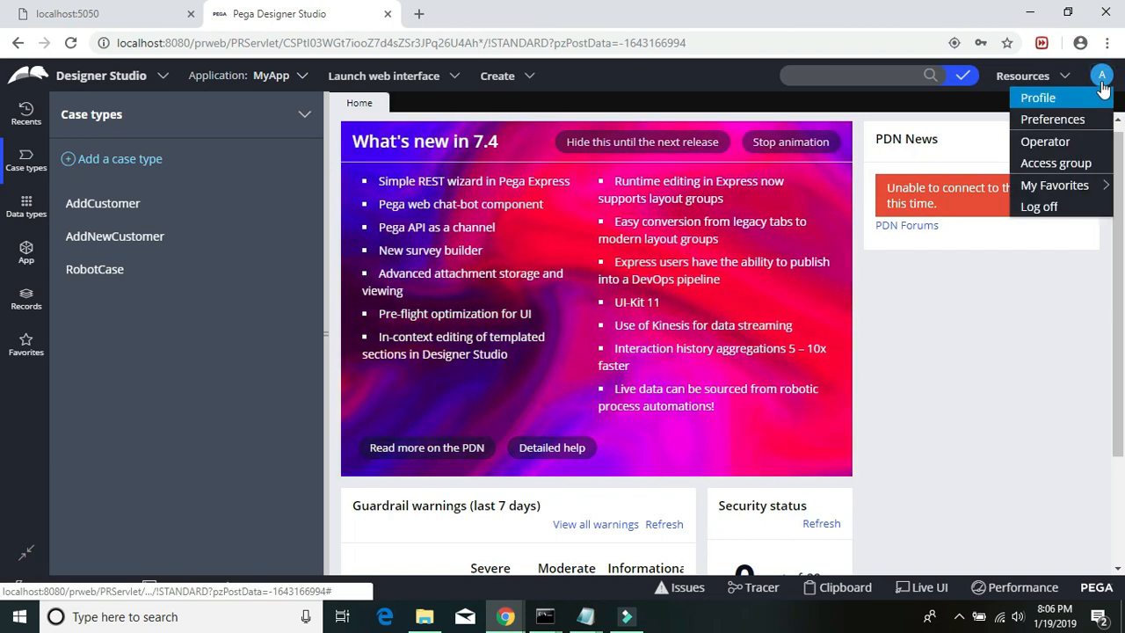
{"action": "left_click", "coordinate": [1074, 145]}
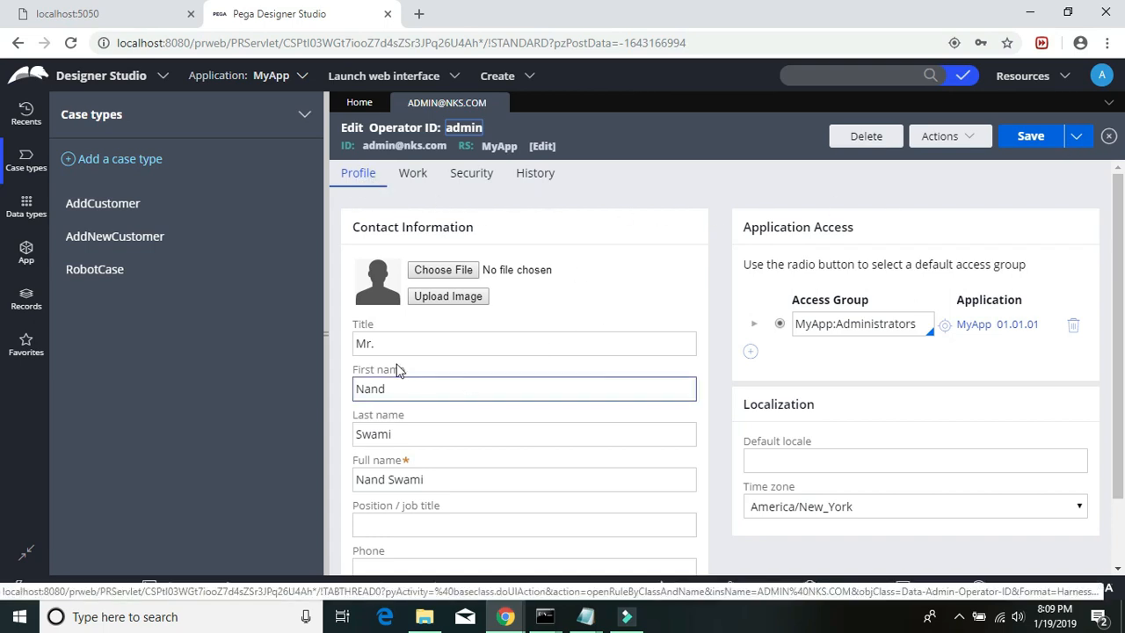
{"action": "scroll", "coordinate": [461, 485], "scroll_direction": "down", "scroll_amount": 2}
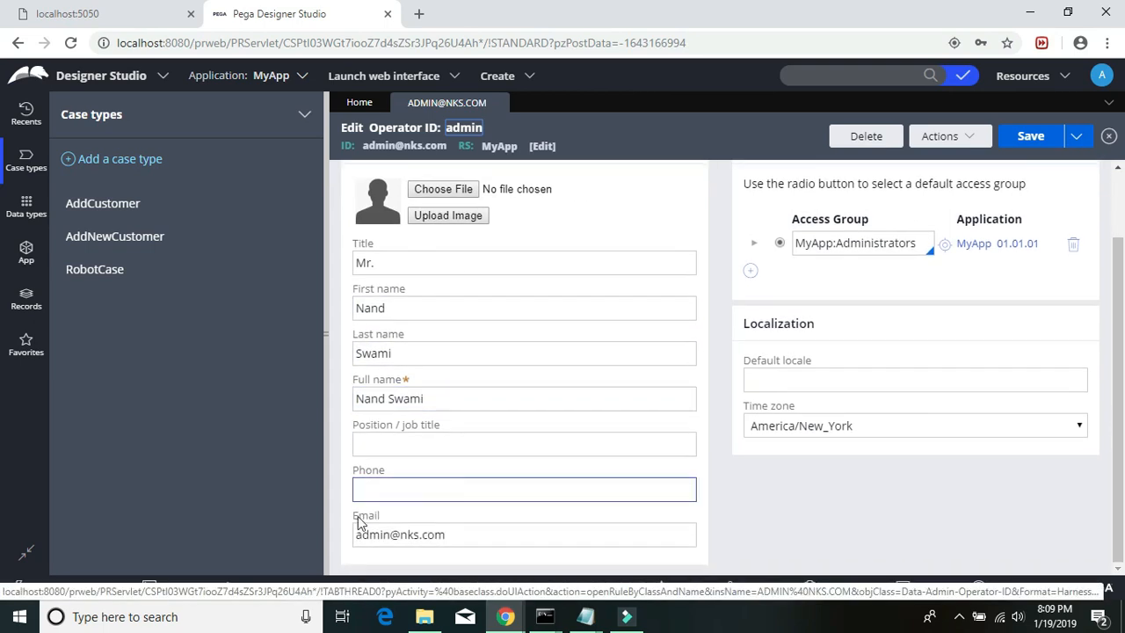
{"action": "scroll", "coordinate": [495, 522], "scroll_direction": "up", "scroll_amount": 2}
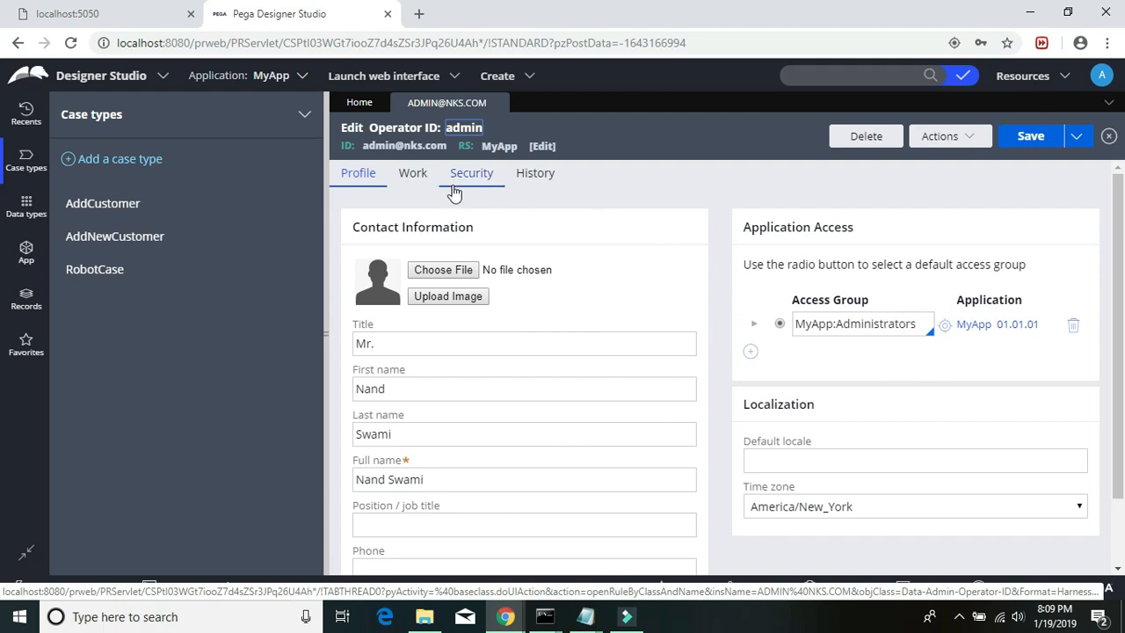
- Set the operator's work group to RobotWG and open the form for creating that work group
{"action": "left_click", "coordinate": [410, 180]}
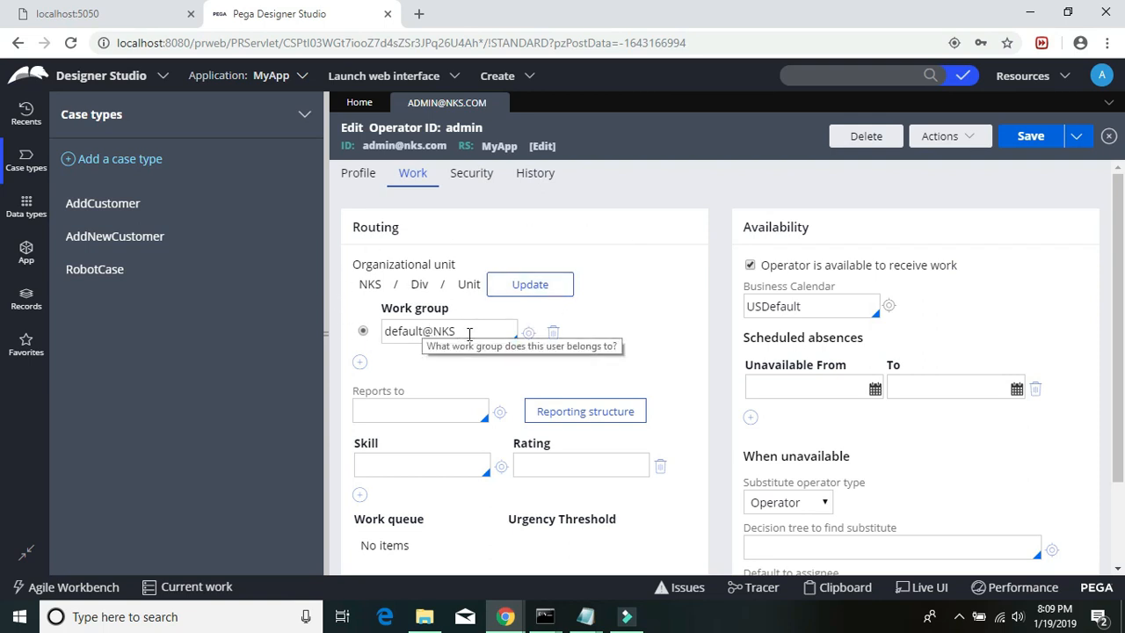
{"action": "left_click_drag", "start_coordinate": [467, 333], "coordinate": [390, 334]}
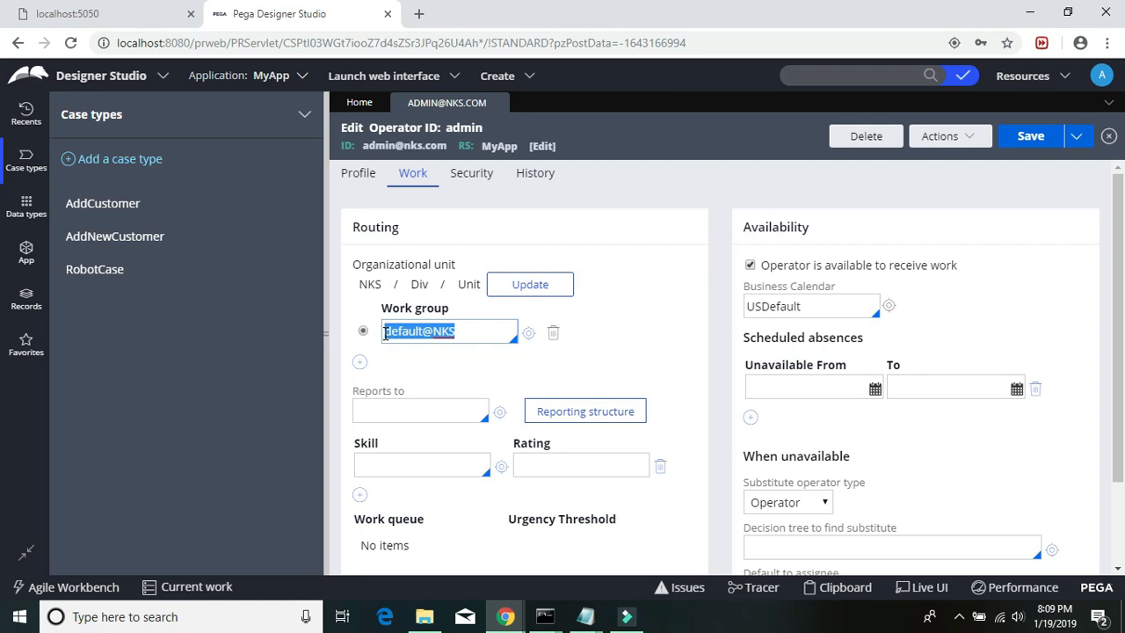
{"action": "scroll", "coordinate": [384, 334], "scroll_direction": "down", "scroll_amount": 3}
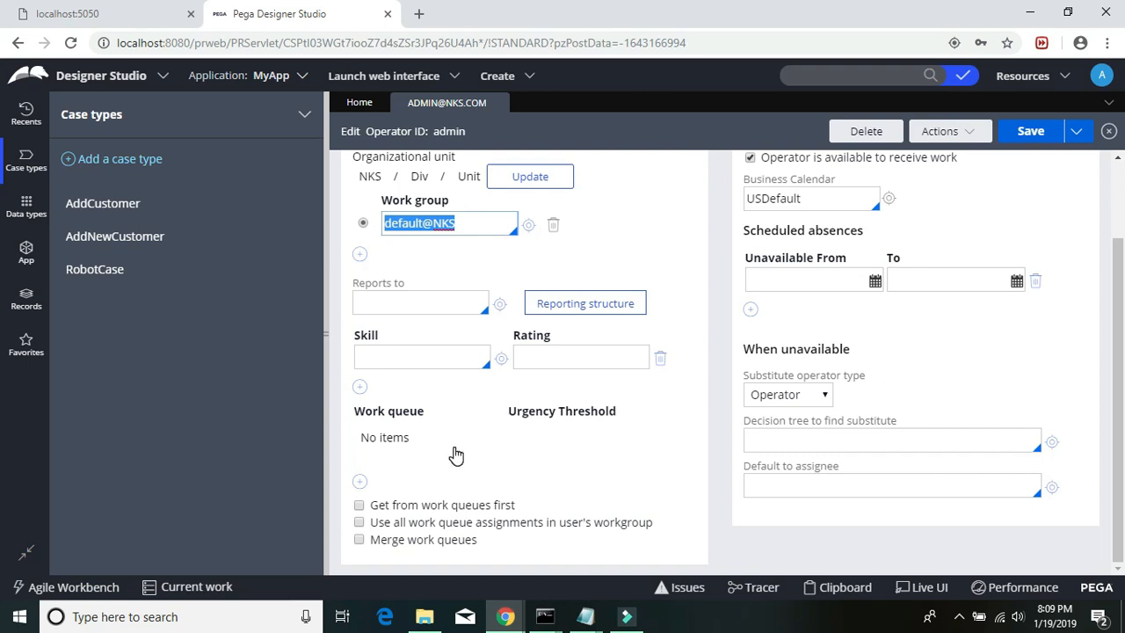
{"action": "scroll", "coordinate": [455, 455], "scroll_direction": "up", "scroll_amount": 3}
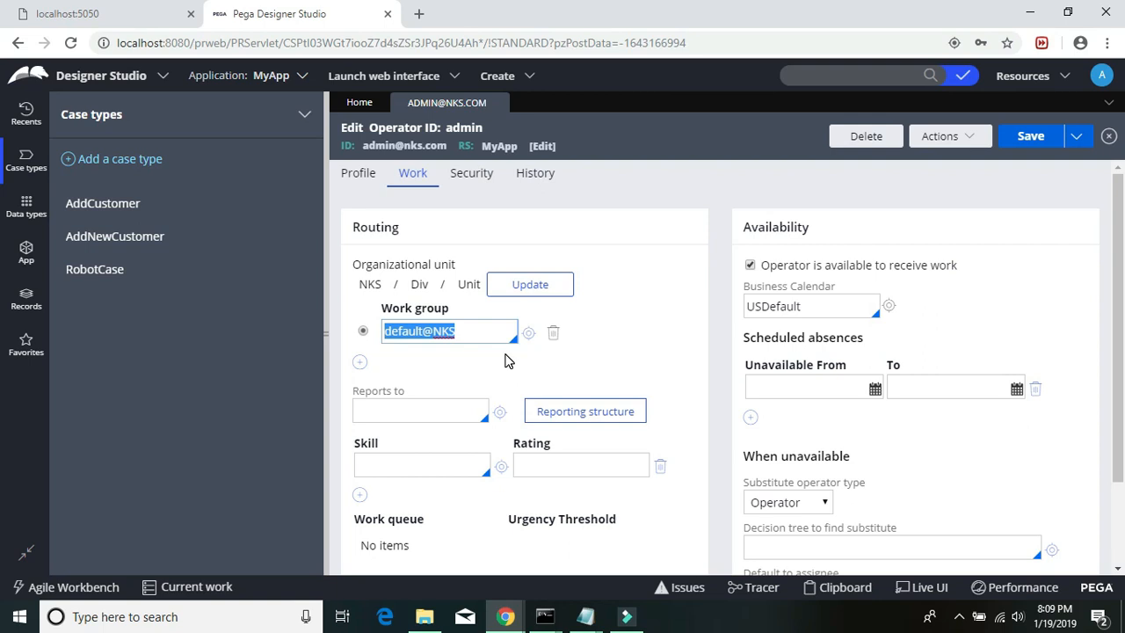
{"action": "left_click", "coordinate": [473, 331]}
{"action": "triple_click", "coordinate": [473, 330]}
{"action": "type", "text": "RobotWG"}
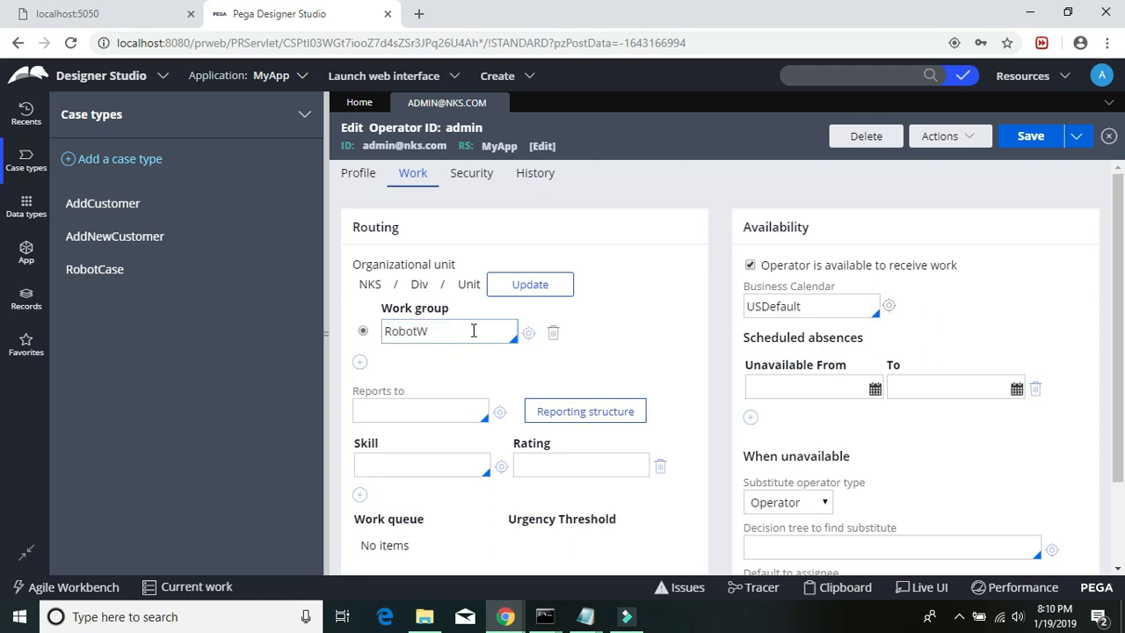
{"action": "left_click", "coordinate": [528, 332]}
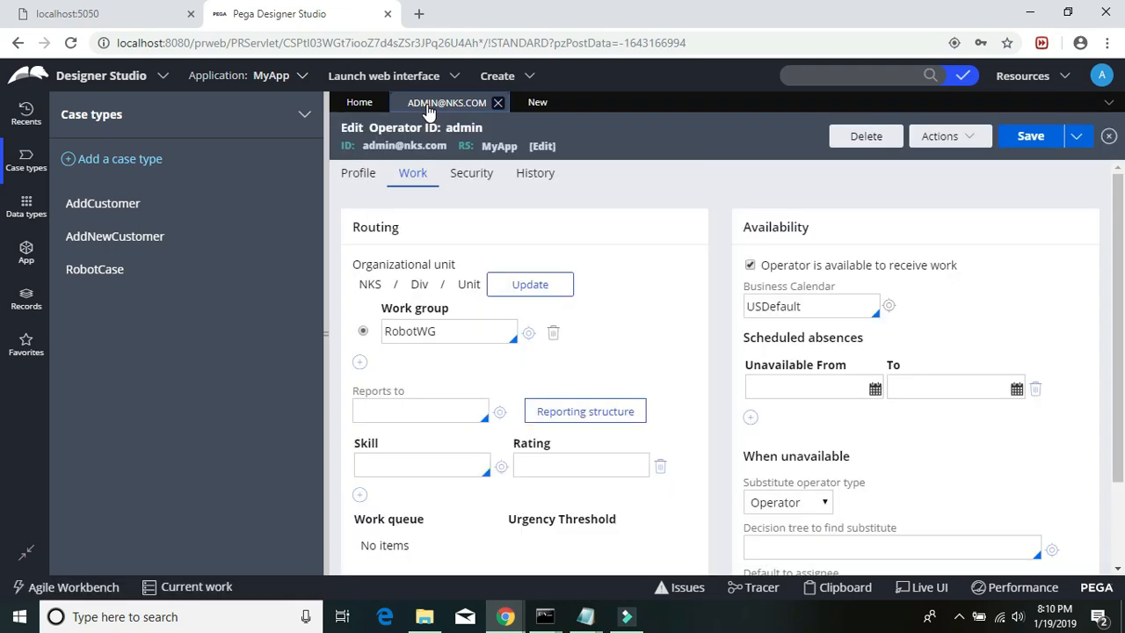
- Open the MyApp:Administrators access group from the operator's profile
{"action": "left_click", "coordinate": [361, 179]}
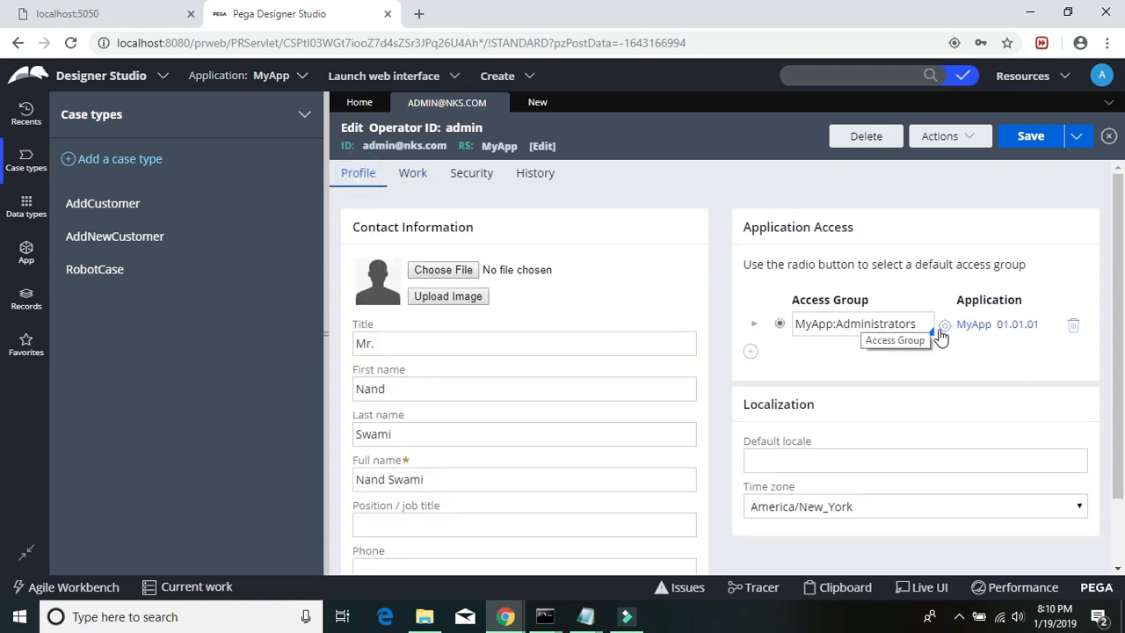
{"action": "left_click", "coordinate": [943, 325]}
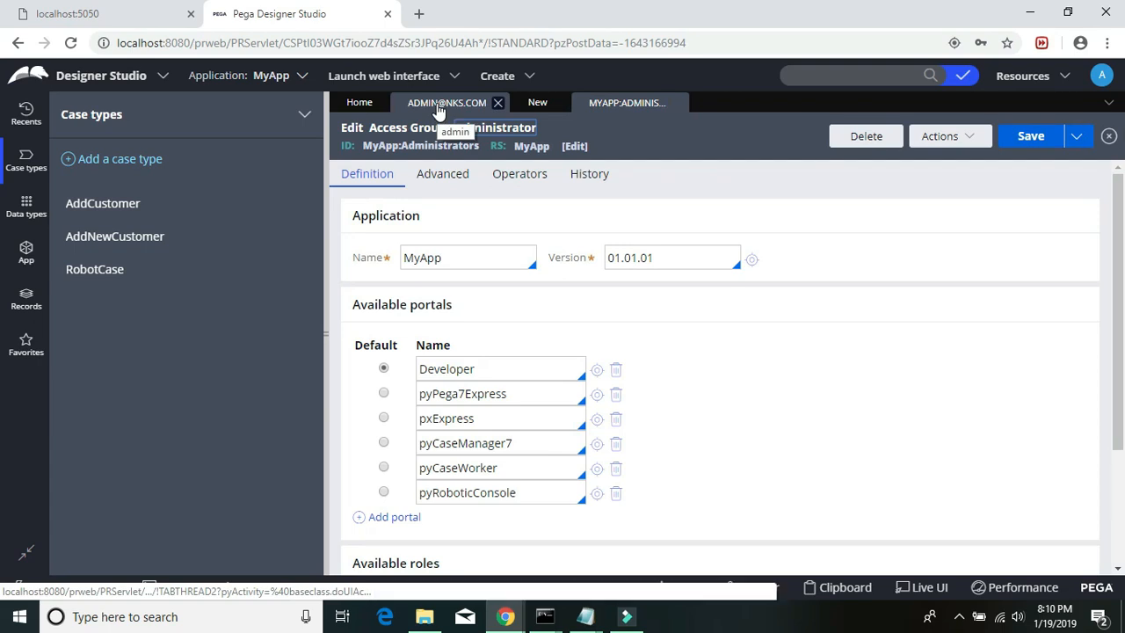
- Add RobotQueue to the operator's work queues and open the form for creating that work queue
{"action": "left_click", "coordinate": [438, 105]}
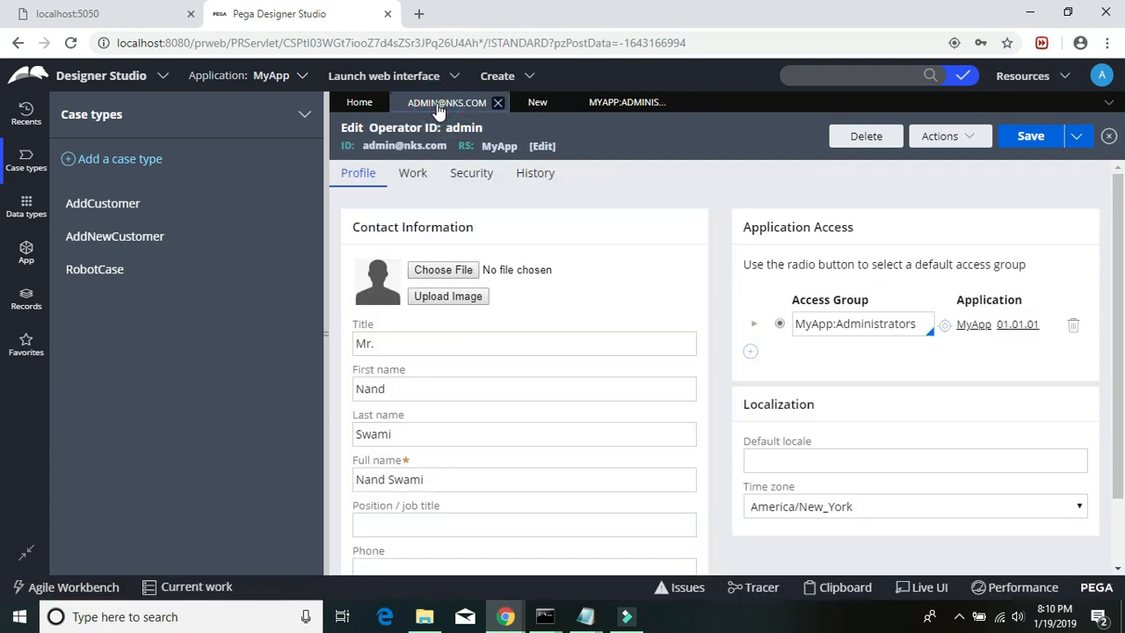
{"action": "left_click", "coordinate": [415, 178]}
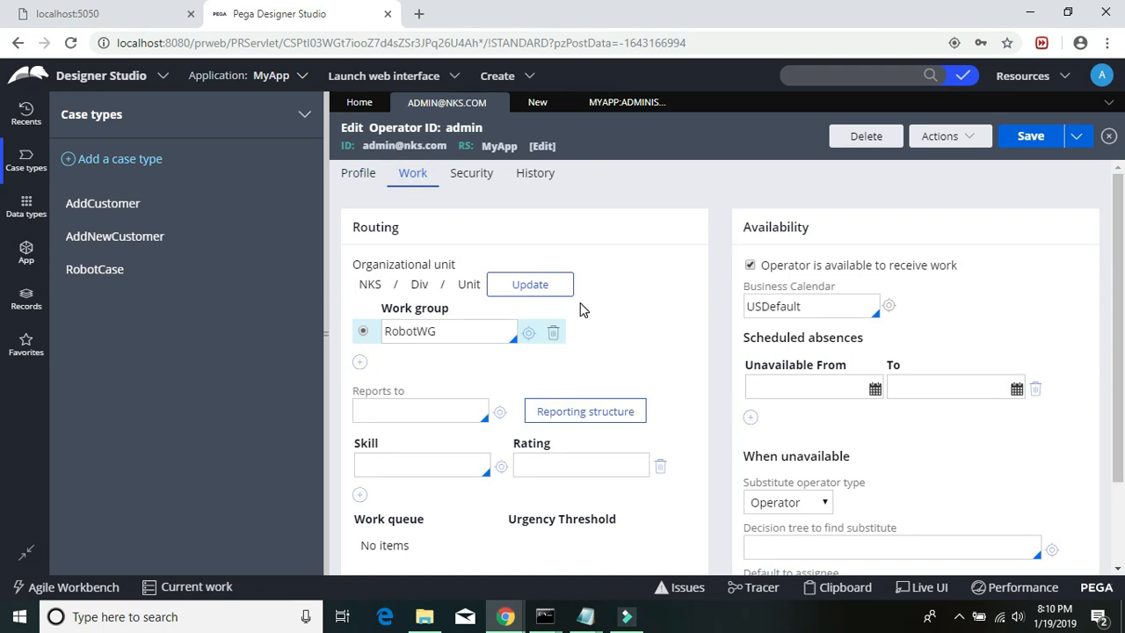
{"action": "scroll", "coordinate": [665, 339], "scroll_direction": "down", "scroll_amount": 2}
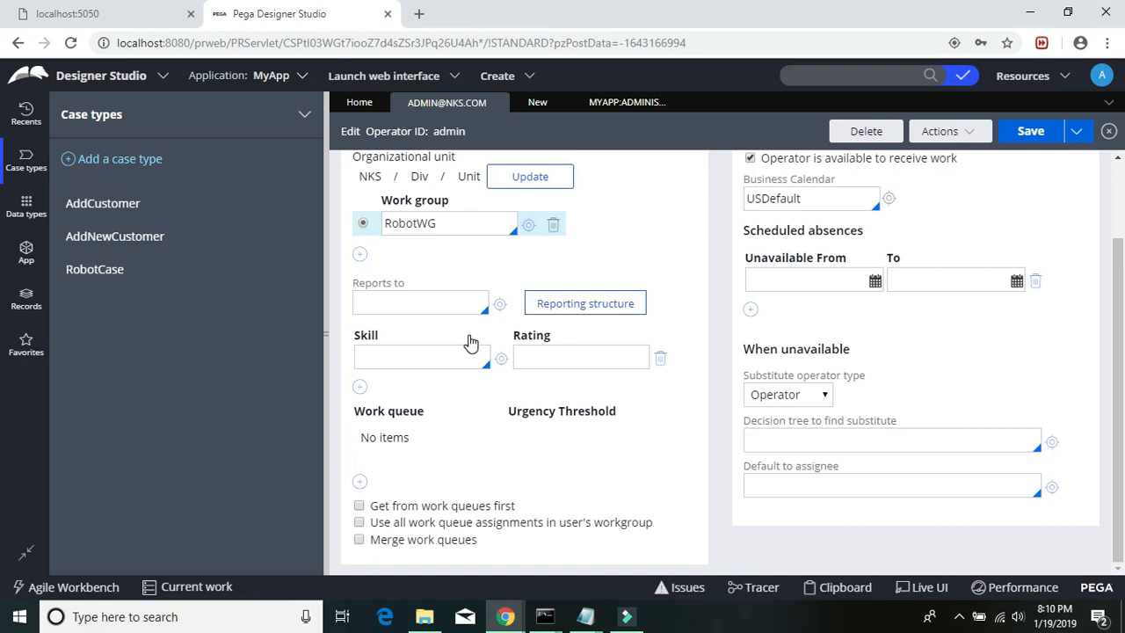
{"action": "left_click", "coordinate": [387, 439]}
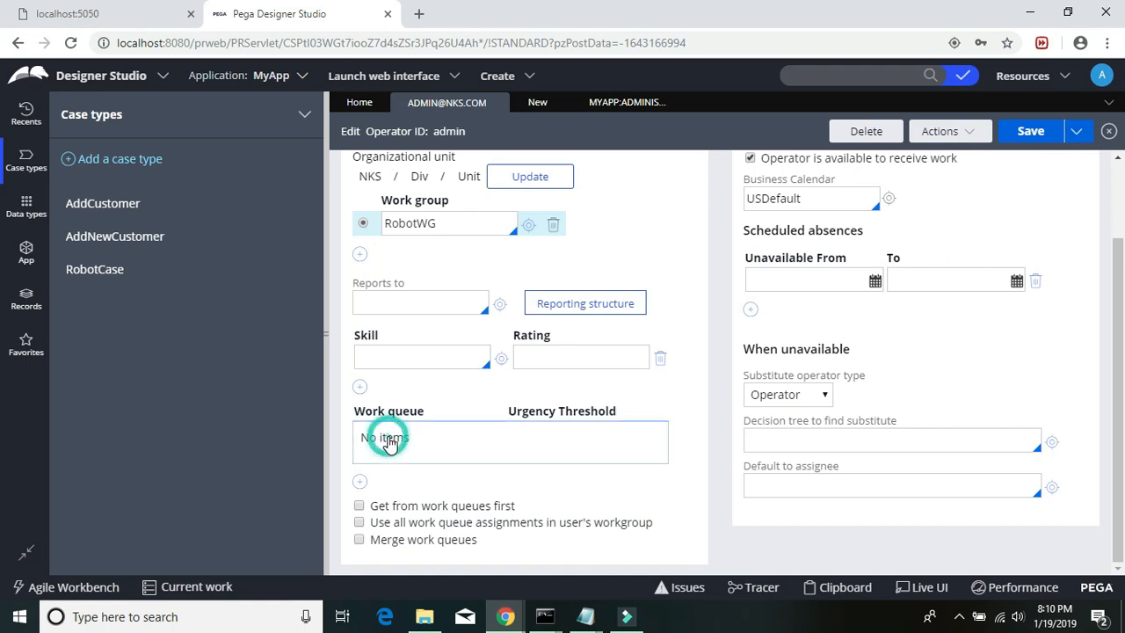
{"action": "left_click", "coordinate": [361, 483]}
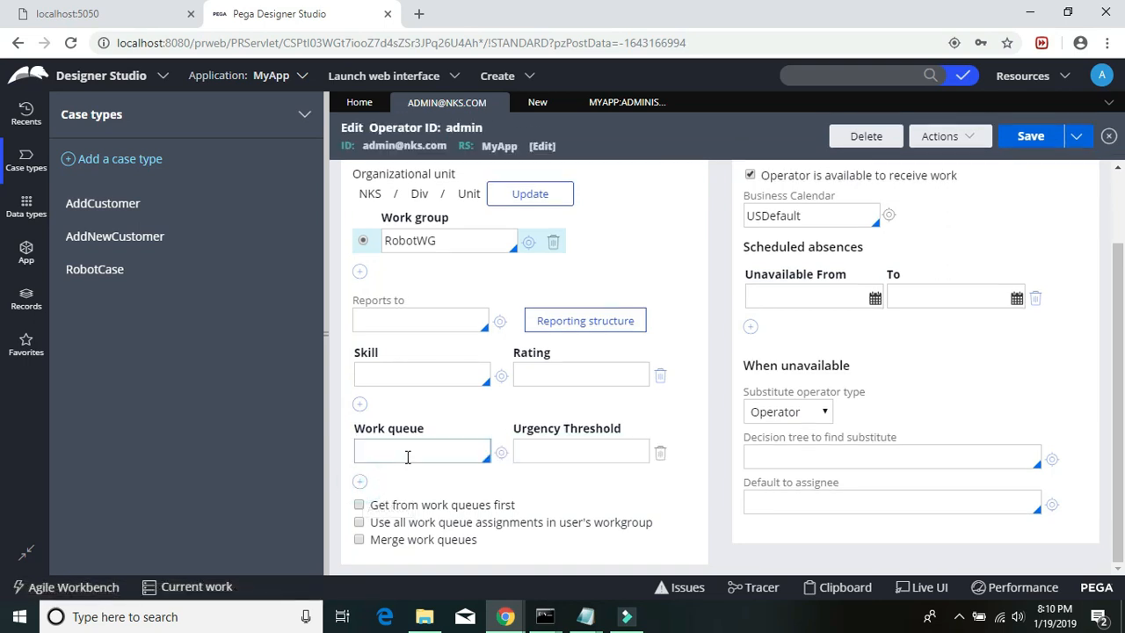
{"action": "left_click", "coordinate": [408, 453]}
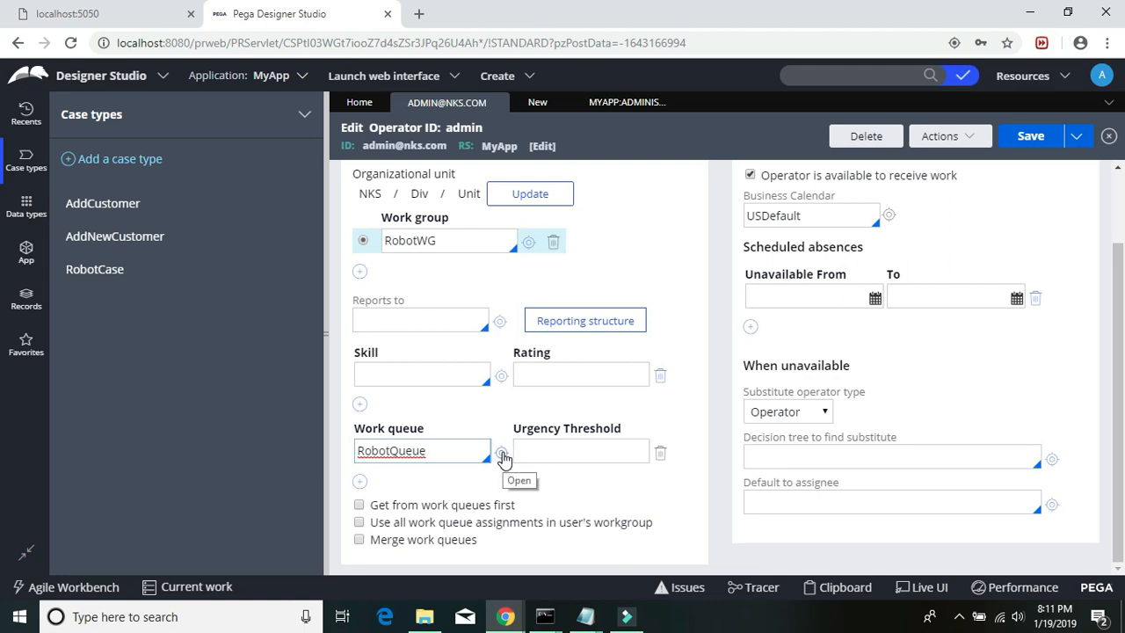
{"action": "left_click", "coordinate": [501, 454]}
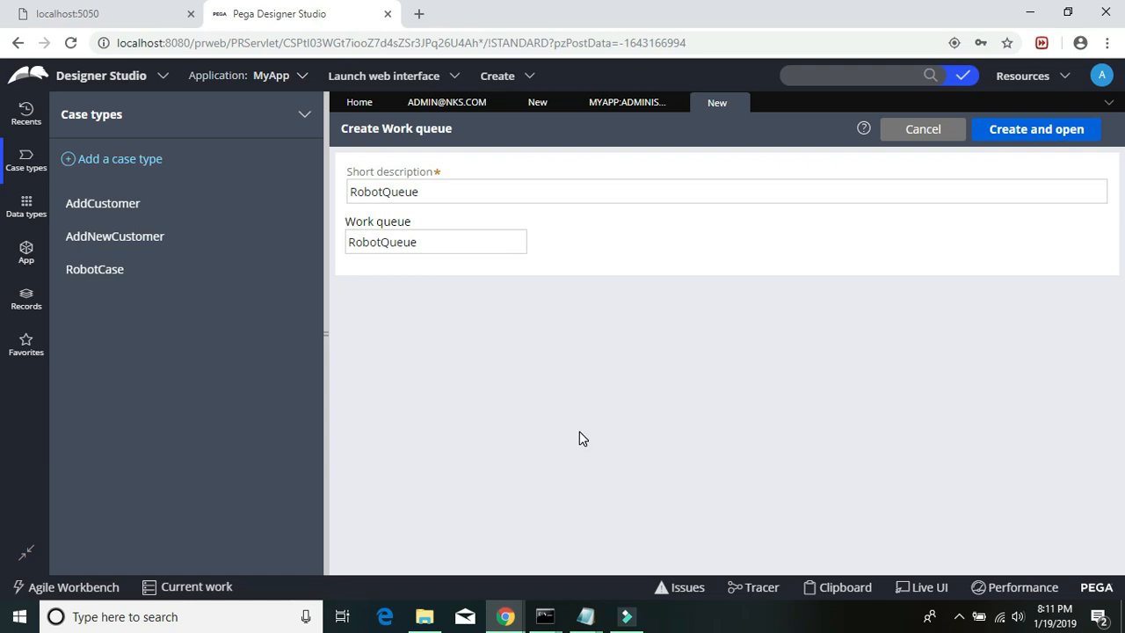
- Review the operator's work routing and security settings along with the open work group and access group records
{"action": "left_click", "coordinate": [451, 105]}
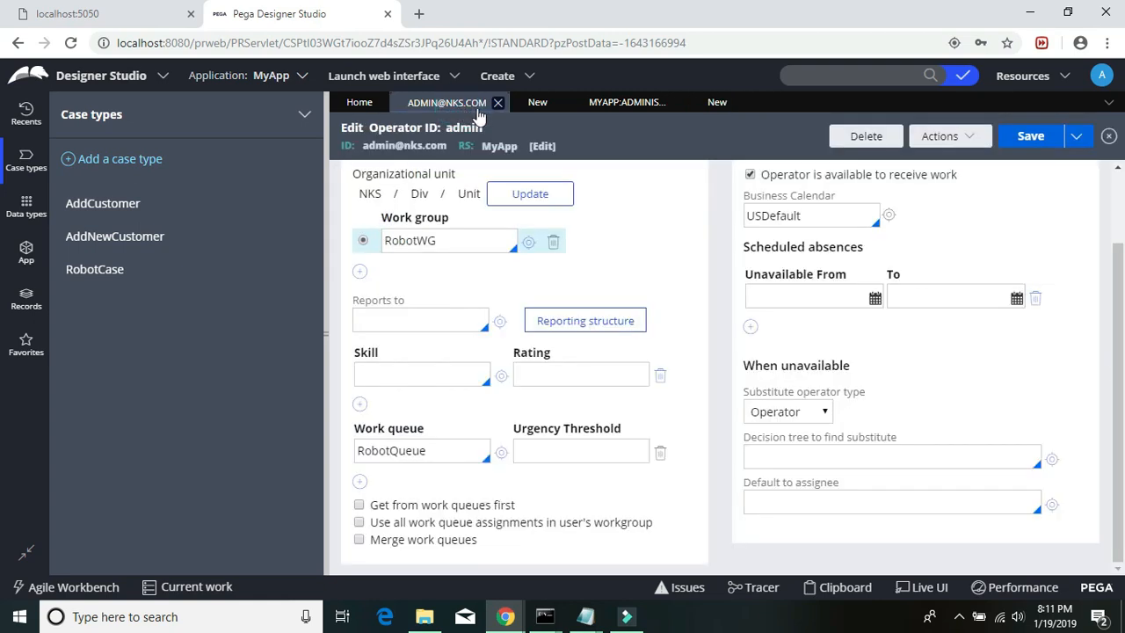
{"action": "left_click", "coordinate": [533, 103]}
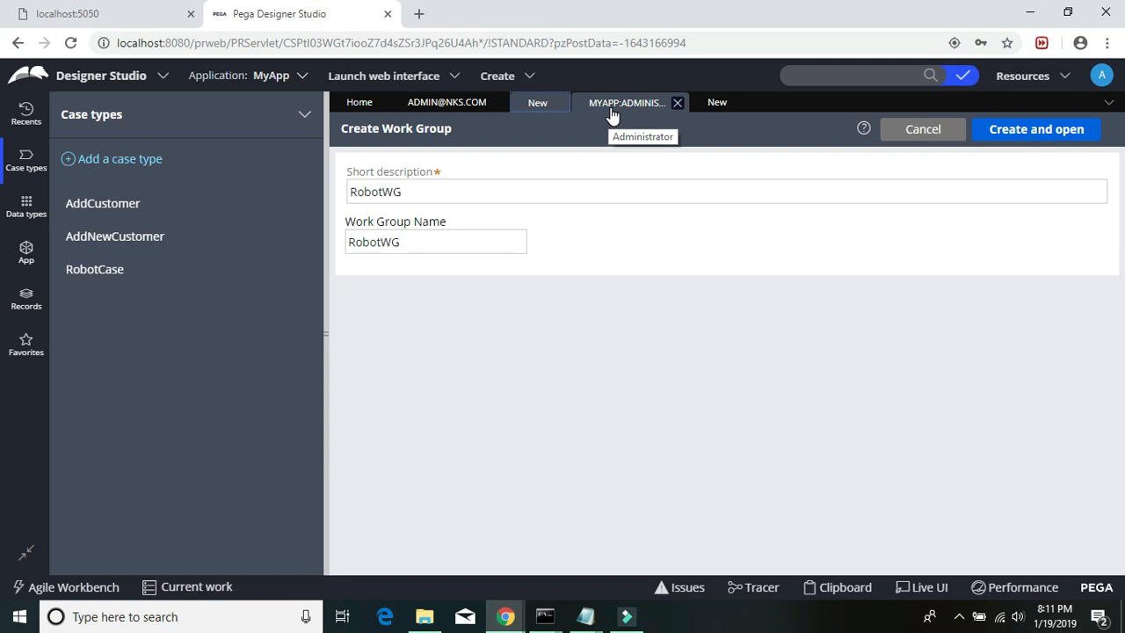
{"action": "left_click_drag", "start_coordinate": [610, 113], "coordinate": [544, 113]}
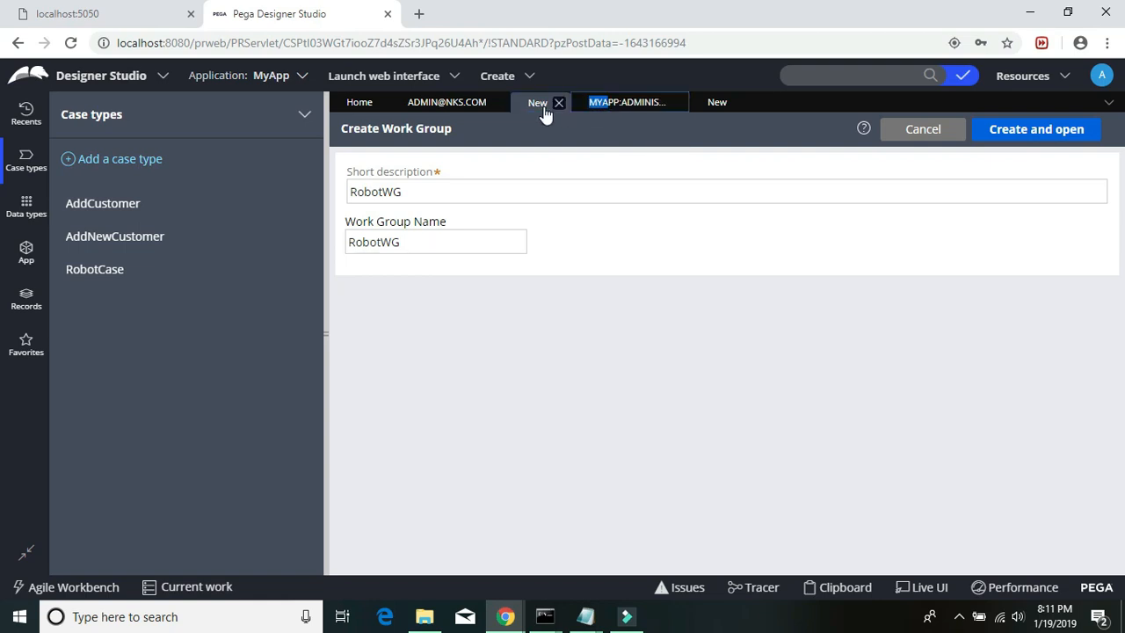
{"action": "left_click", "coordinate": [620, 113]}
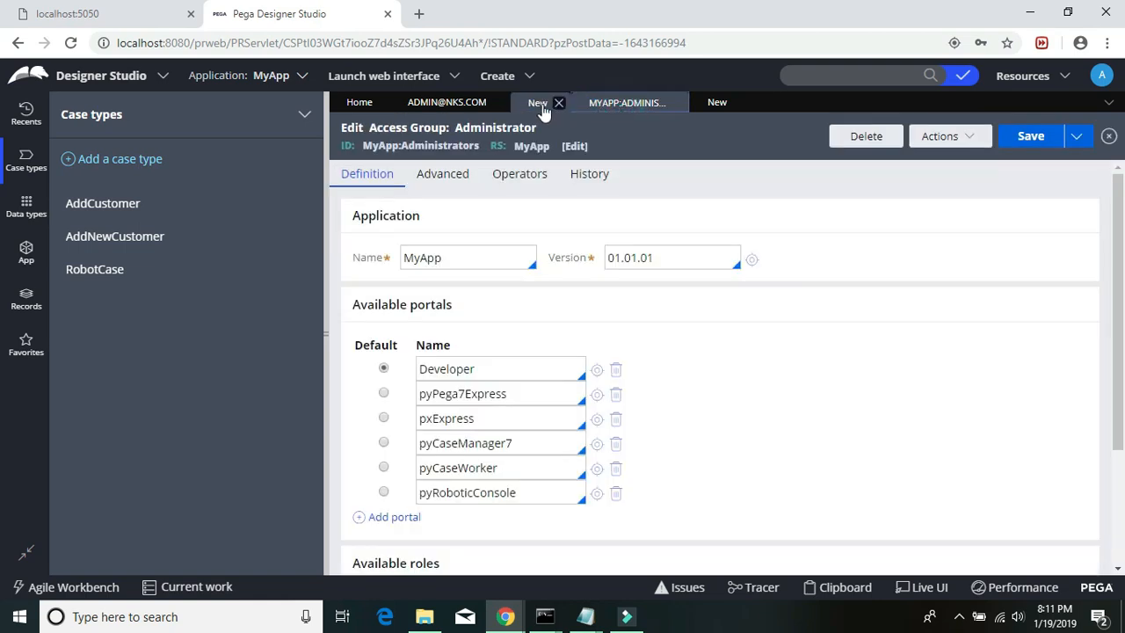
{"action": "left_click", "coordinate": [534, 104]}
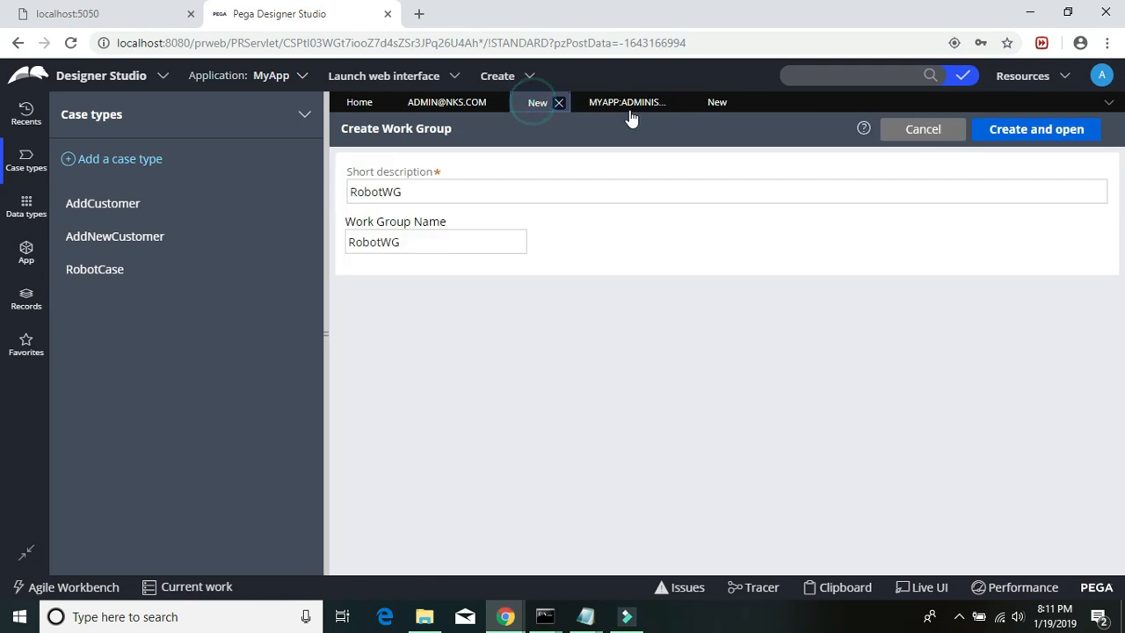
{"action": "left_click", "coordinate": [721, 104]}
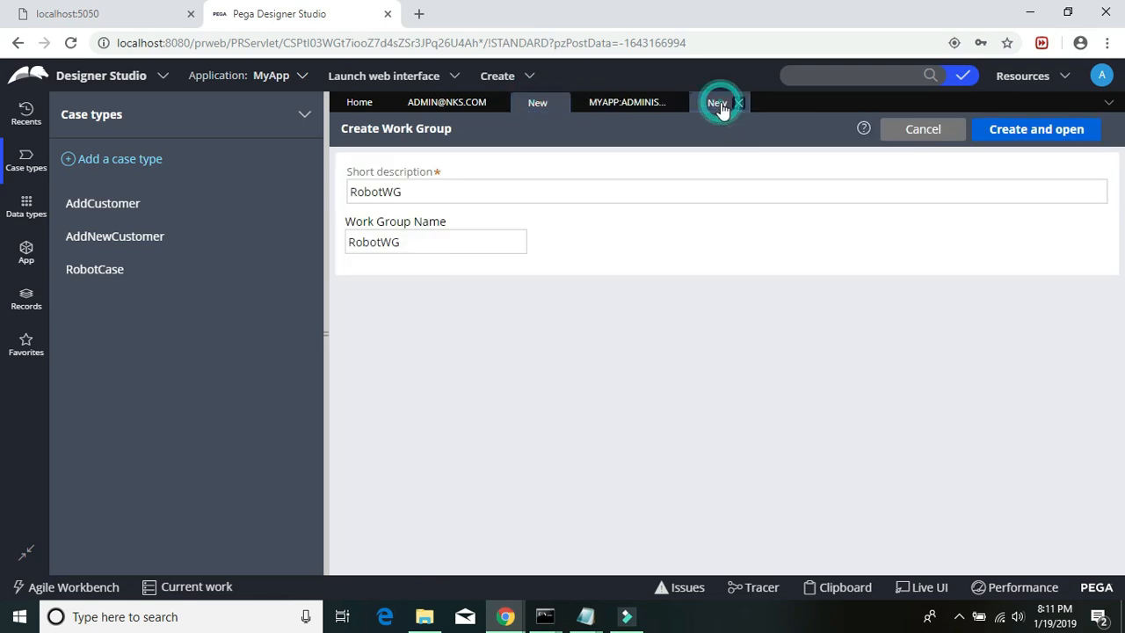
{"action": "left_click", "coordinate": [444, 105]}
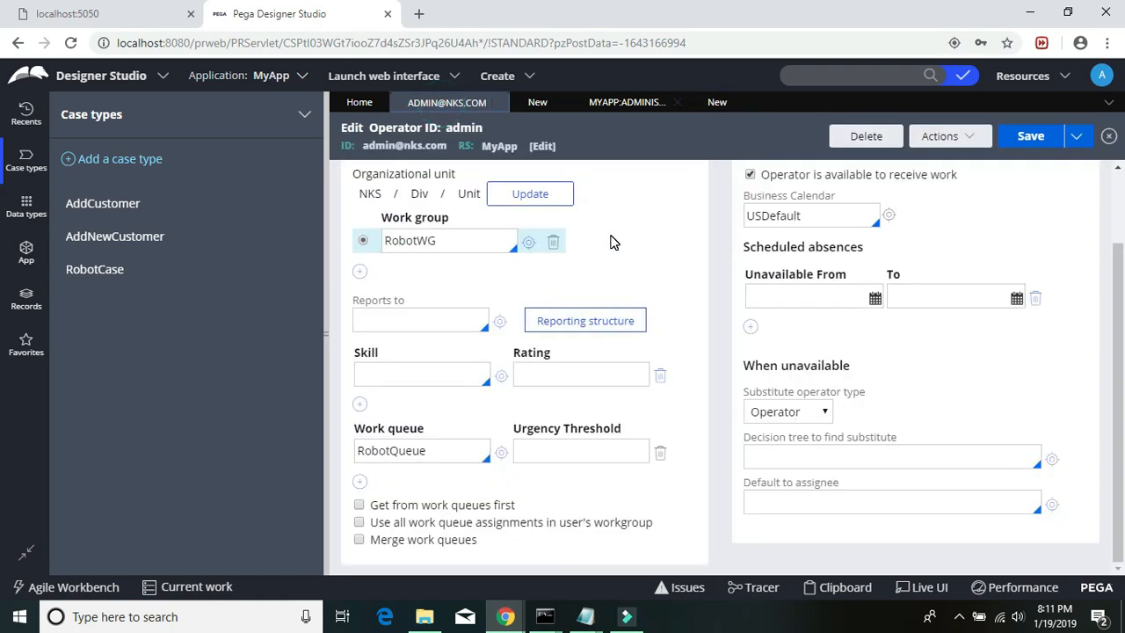
{"action": "scroll", "coordinate": [613, 243], "scroll_direction": "up", "scroll_amount": 2}
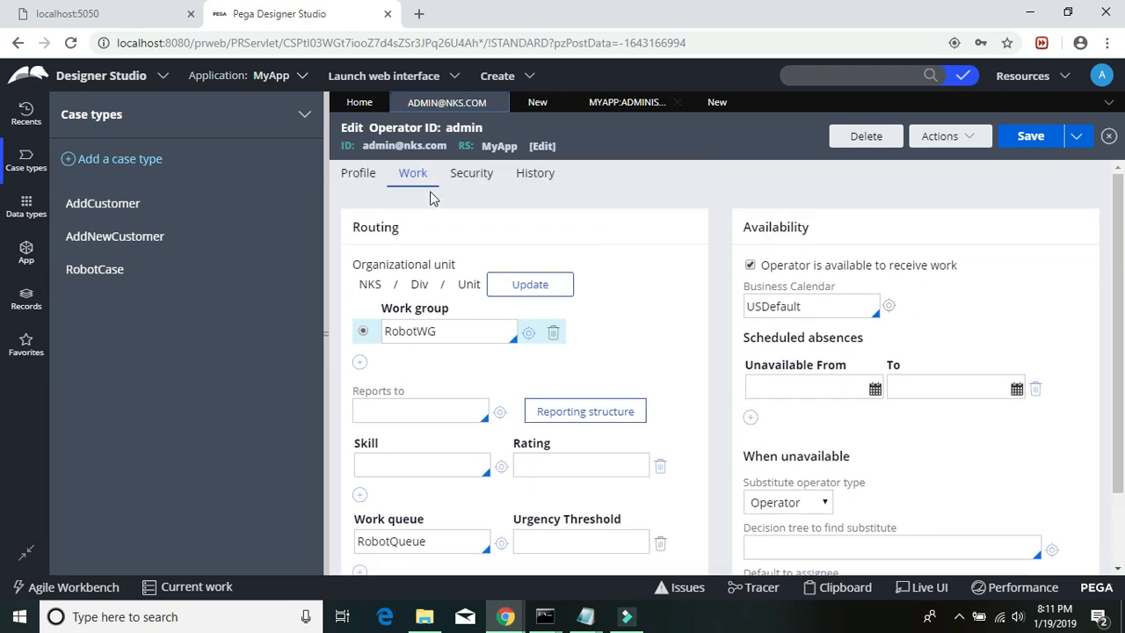
{"action": "scroll", "coordinate": [650, 241], "scroll_direction": "down", "scroll_amount": 1}
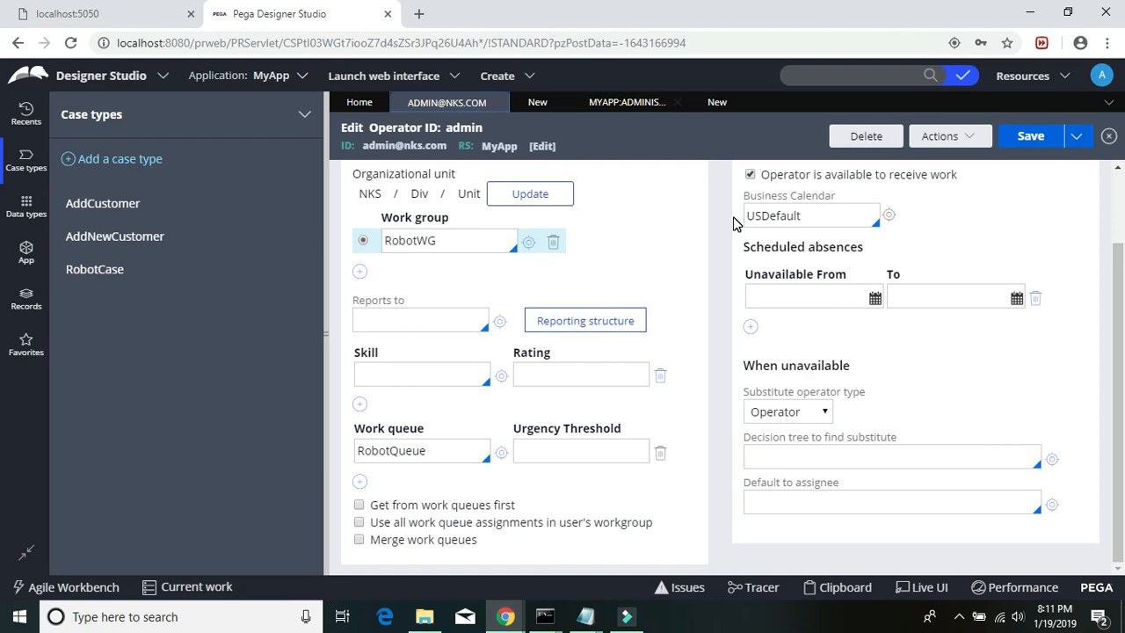
{"action": "scroll", "coordinate": [480, 191], "scroll_direction": "up", "scroll_amount": 1}
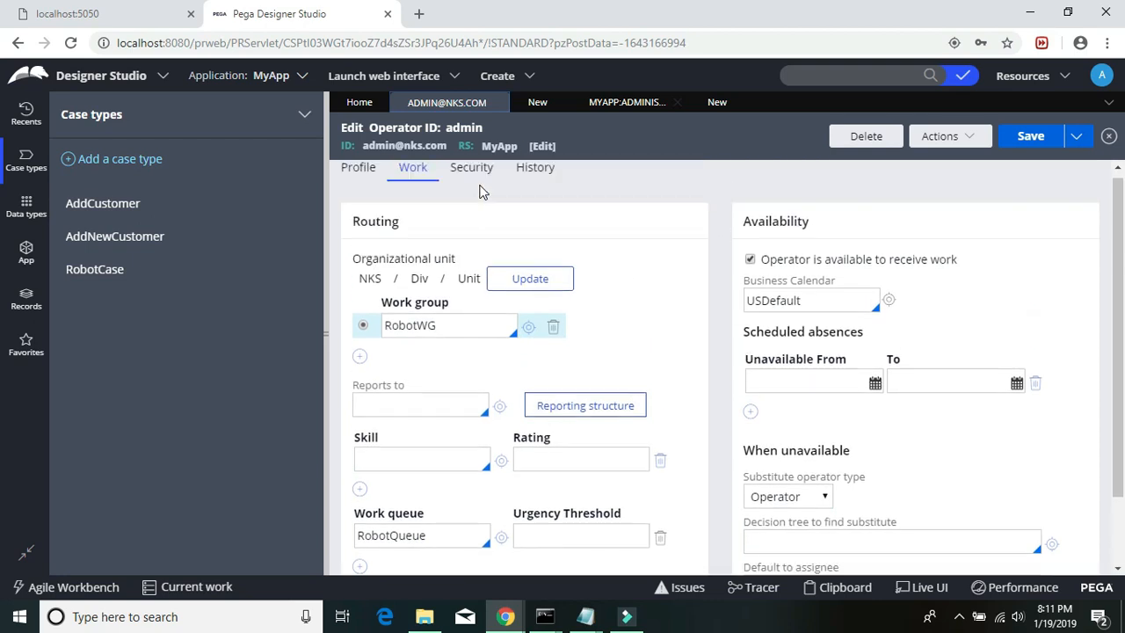
{"action": "left_click", "coordinate": [474, 178]}
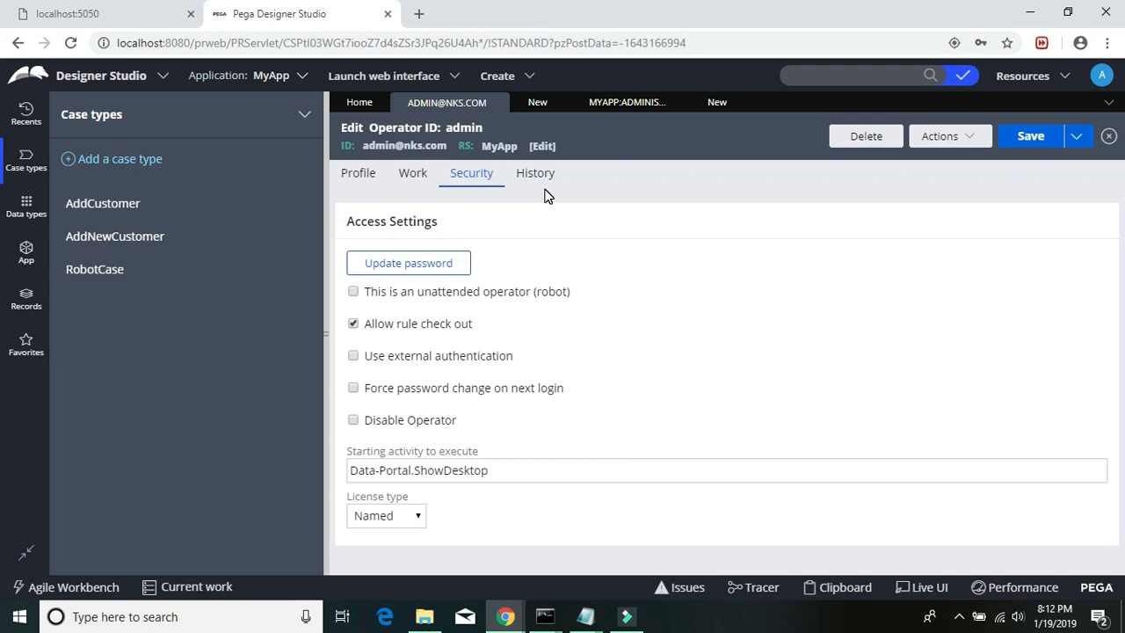
- Add the PegaRULES:RoboticAdministrator role to the available roles of the MyApp:Administrators access group
{"action": "left_click", "coordinate": [621, 104]}
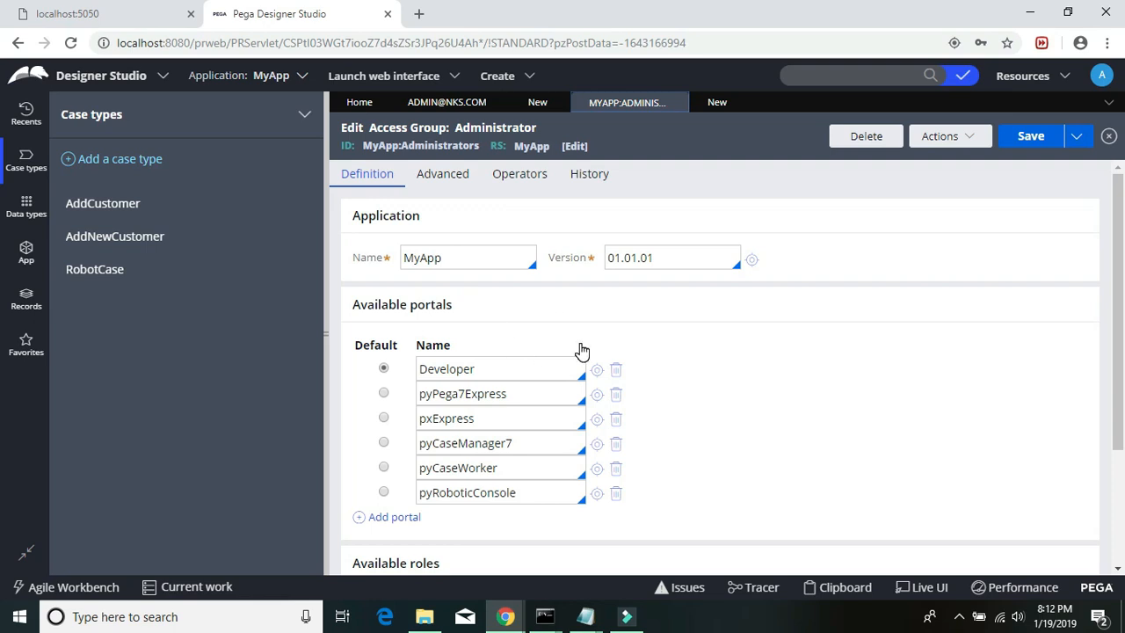
{"action": "scroll", "coordinate": [580, 350], "scroll_direction": "down", "scroll_amount": 2}
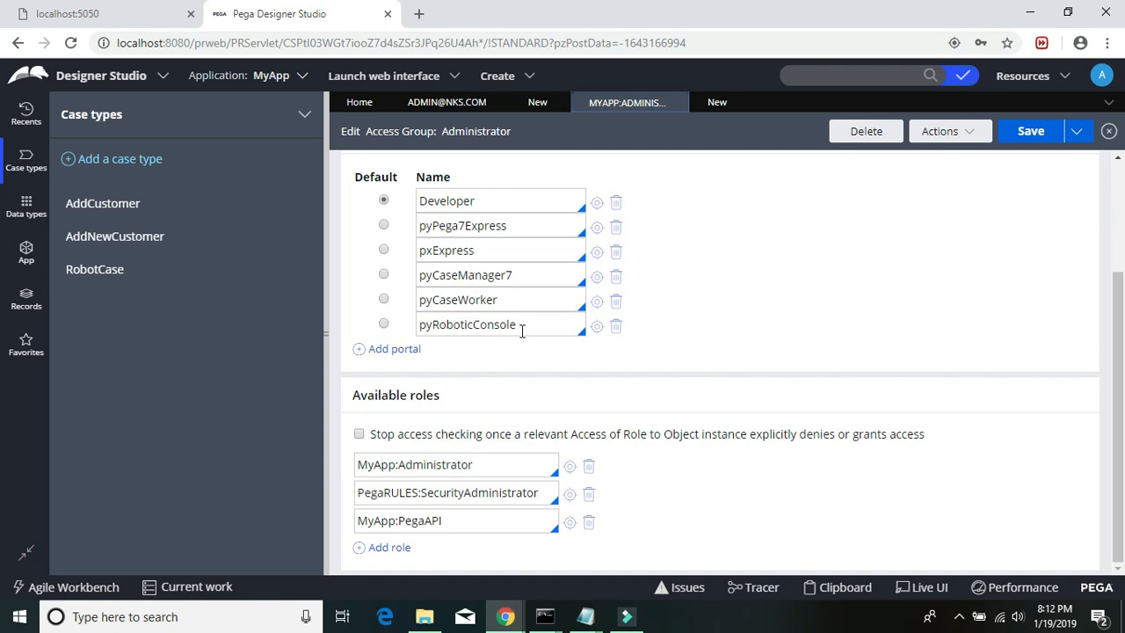
{"action": "left_click_drag", "start_coordinate": [522, 325], "coordinate": [422, 332]}
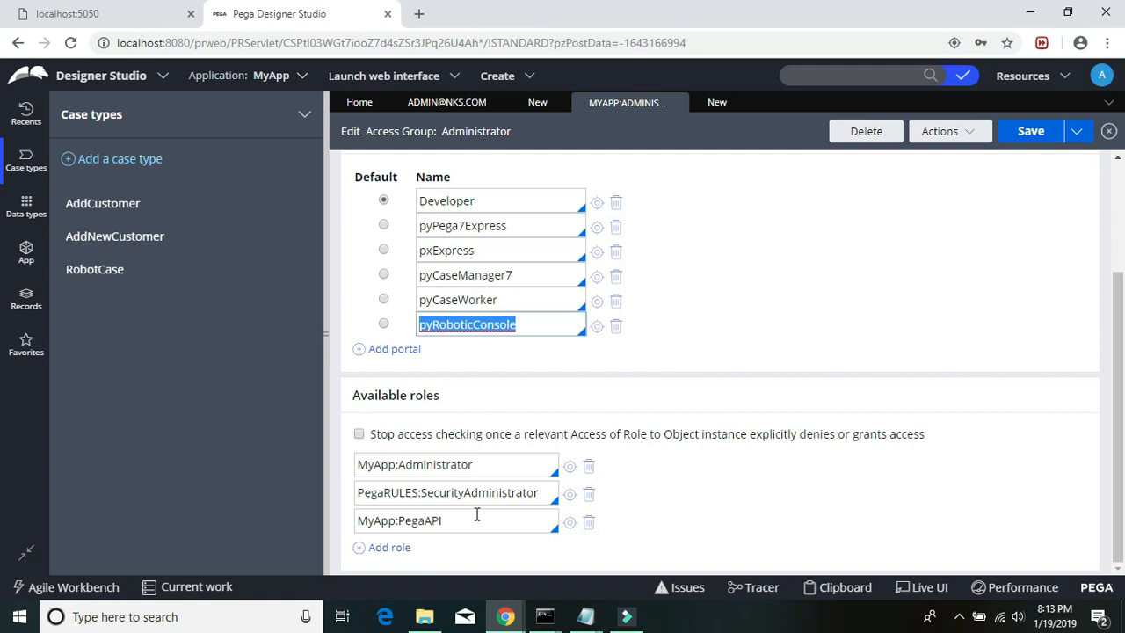
{"action": "left_click", "coordinate": [380, 547]}
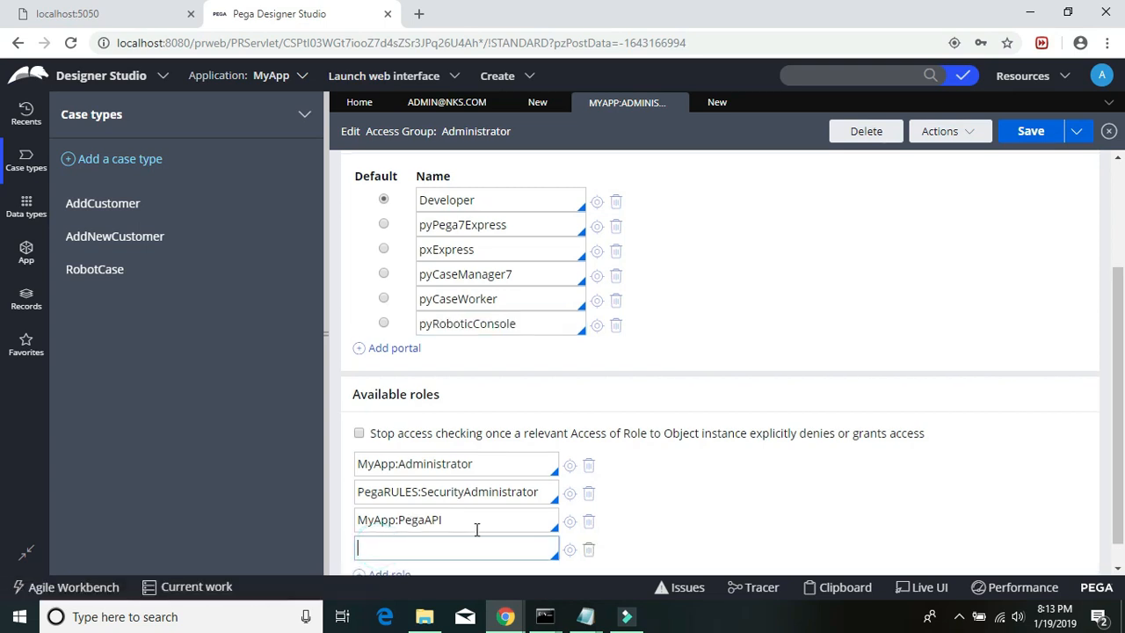
{"action": "type", "text": "PegaRULES"}
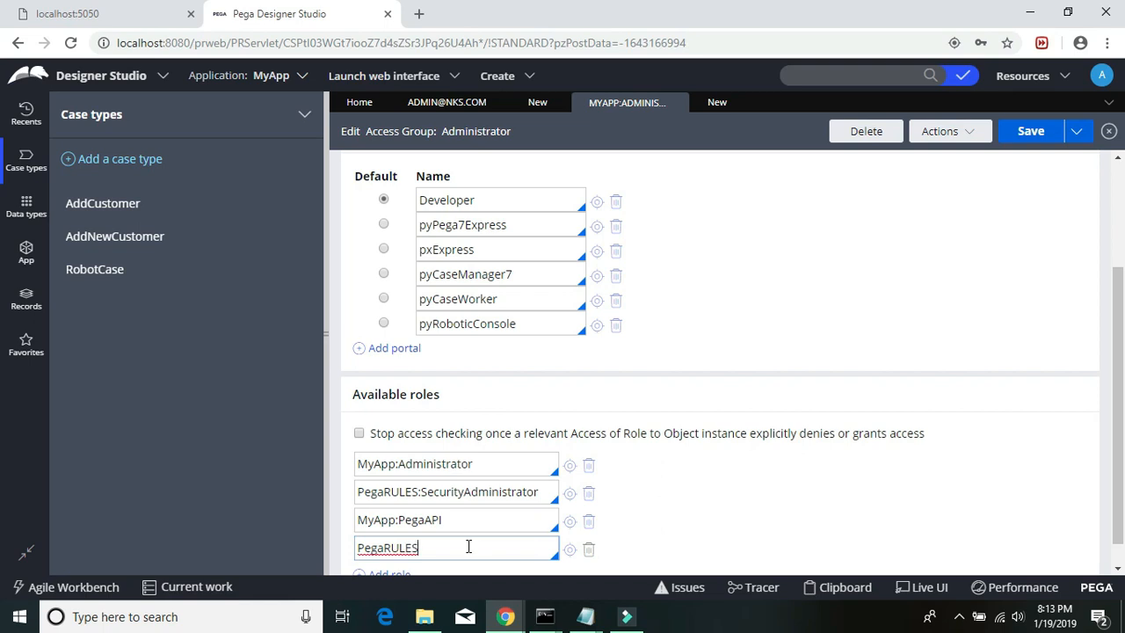
{"action": "type", "text": ":RO"}
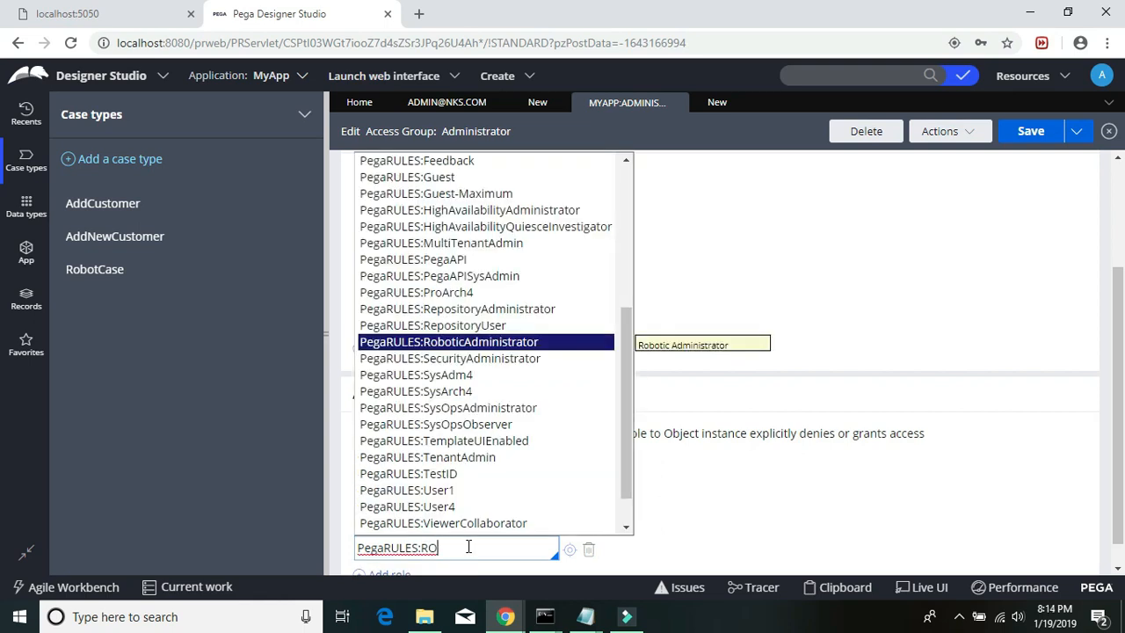
{"action": "left_click", "coordinate": [466, 344]}
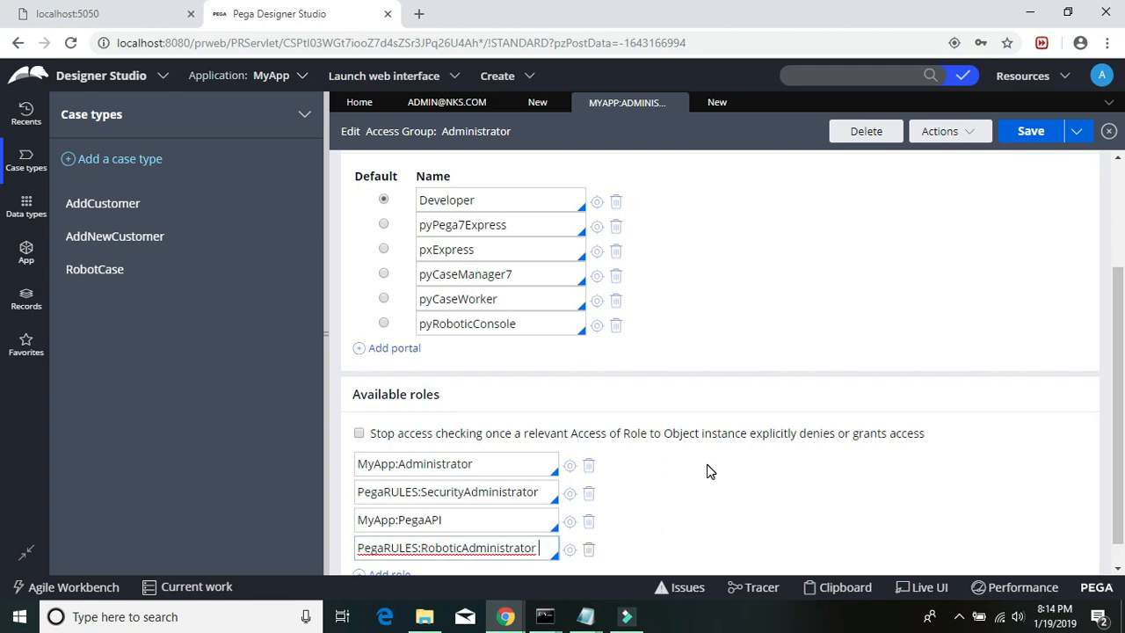
- Add the PegaRULES:PegaAPI role to the access group's available roles
{"action": "scroll", "coordinate": [707, 464], "scroll_direction": "down", "scroll_amount": 1}
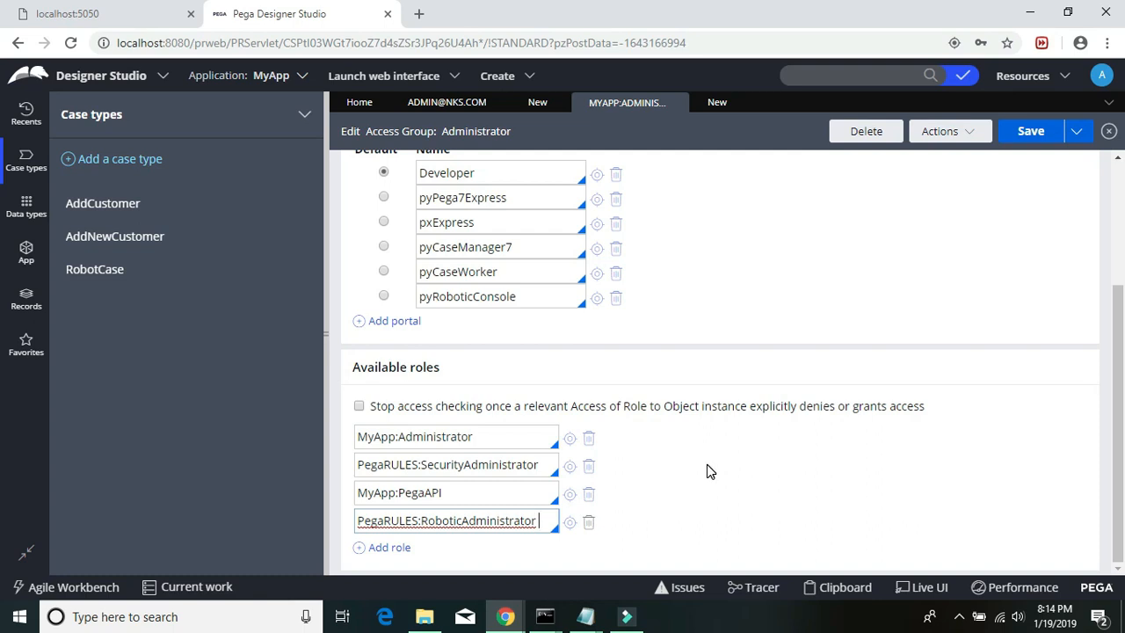
{"action": "left_click", "coordinate": [389, 547]}
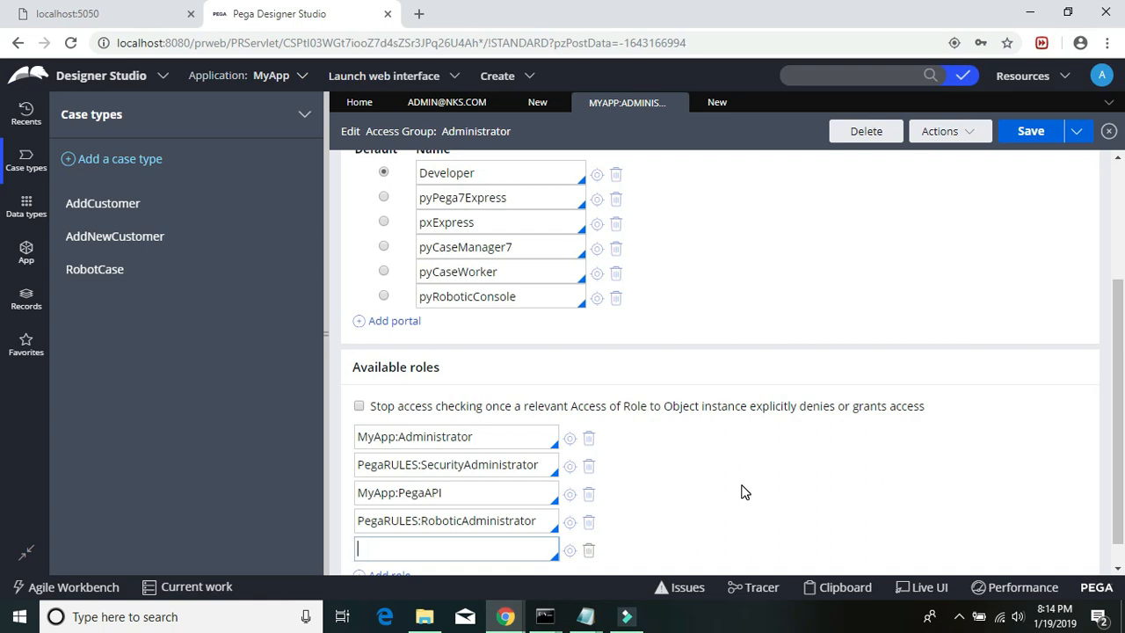
{"action": "scroll", "coordinate": [741, 493], "scroll_direction": "down", "scroll_amount": 1}
{"action": "type", "text": "Pega"}
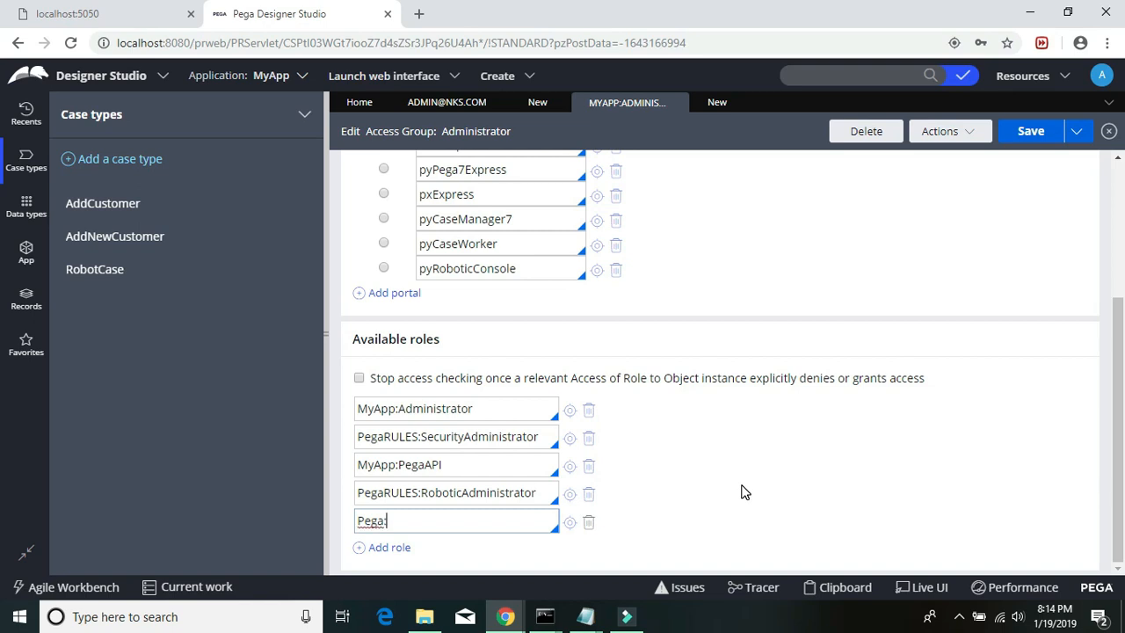
{"action": "type", "text": "RULES:P"}
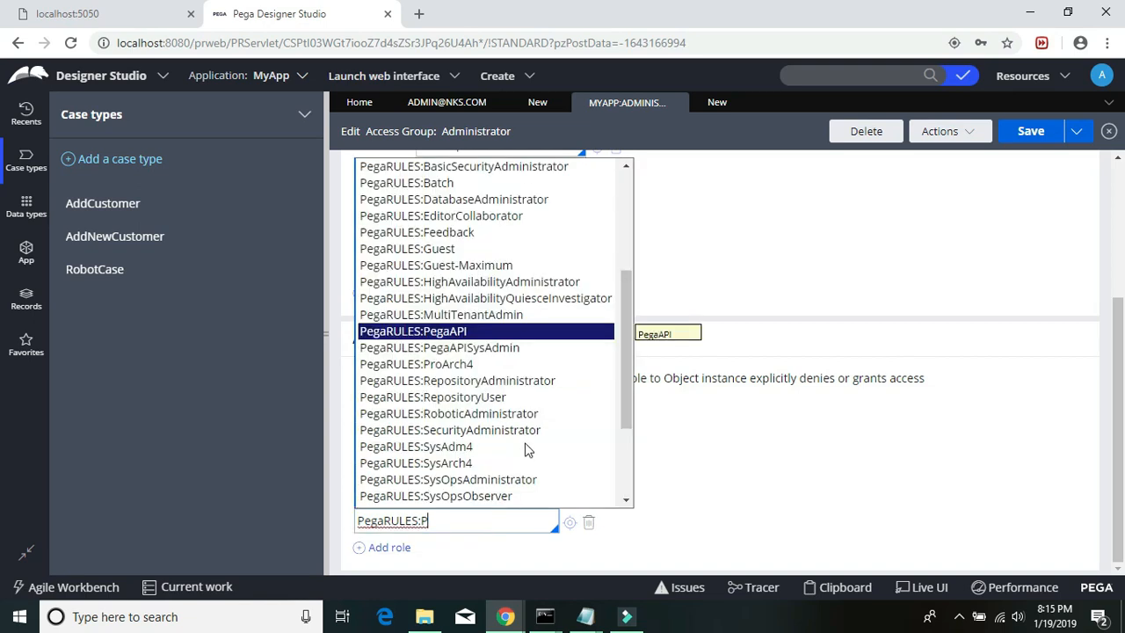
{"action": "left_click", "coordinate": [483, 331]}
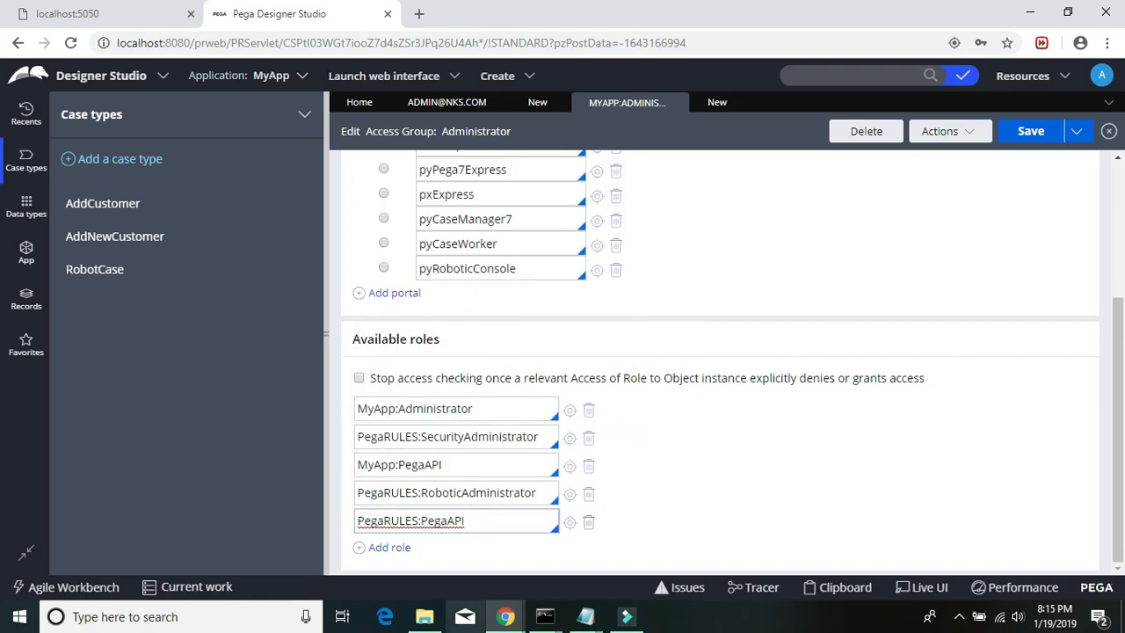
- Add the PegaRULES:SysAdm4 and AutomationPackageManagement:Admin roles to the access group
{"action": "left_click", "coordinate": [388, 548]}
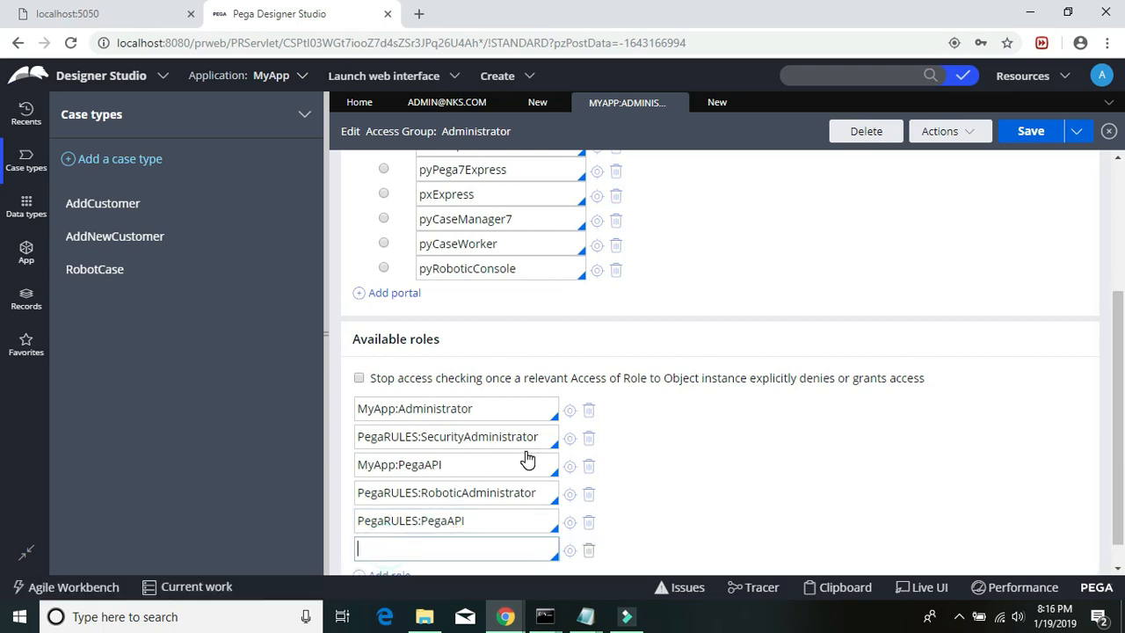
{"action": "scroll", "coordinate": [527, 458], "scroll_direction": "down", "scroll_amount": 1}
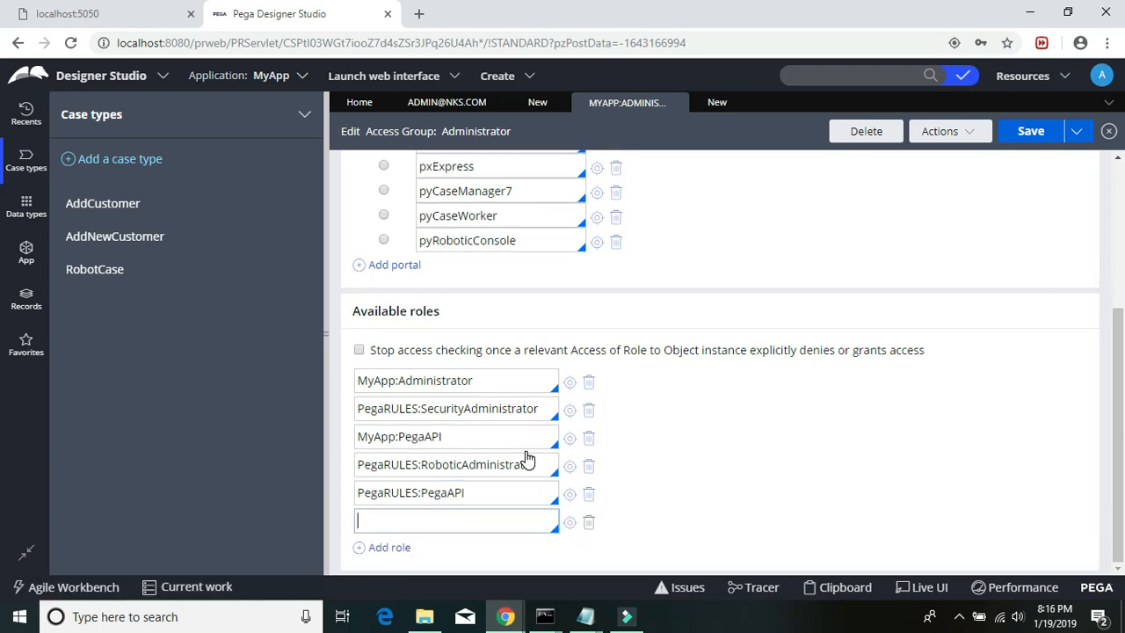
{"action": "type", "text": "PEGARULES:S"}
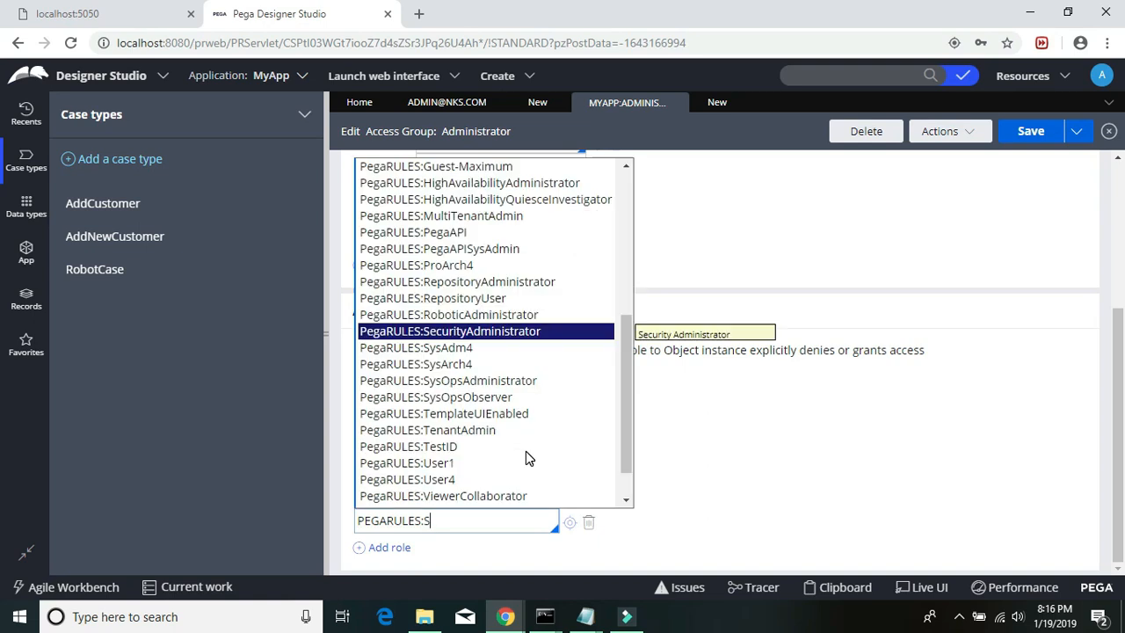
{"action": "left_click", "coordinate": [479, 350]}
{"action": "left_click", "coordinate": [391, 548]}
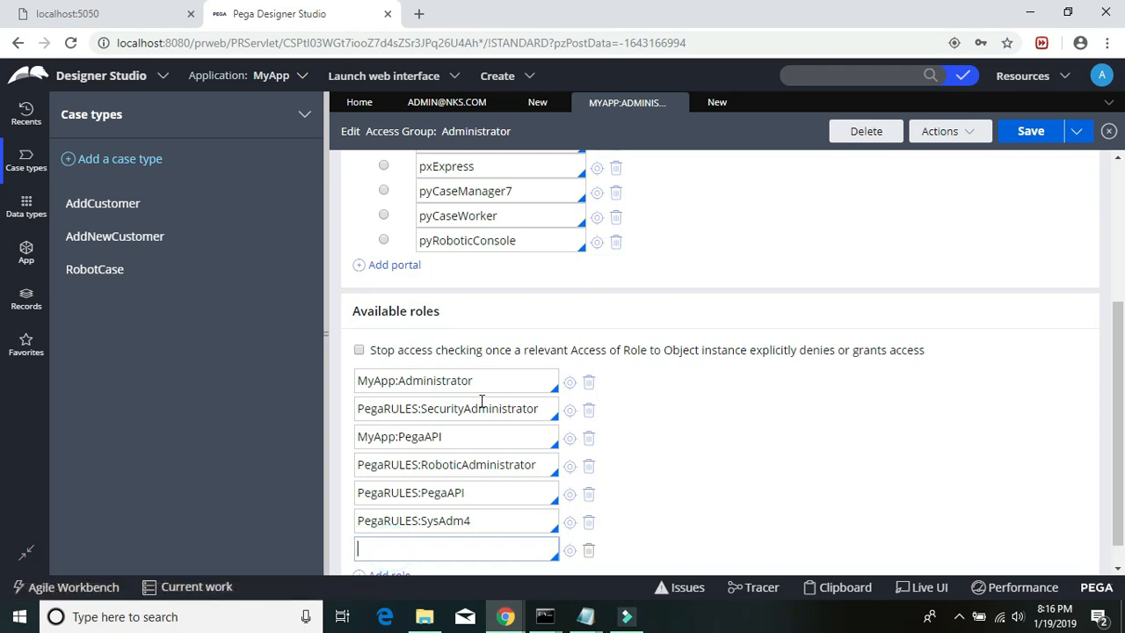
{"action": "type", "text": "Automationp"}
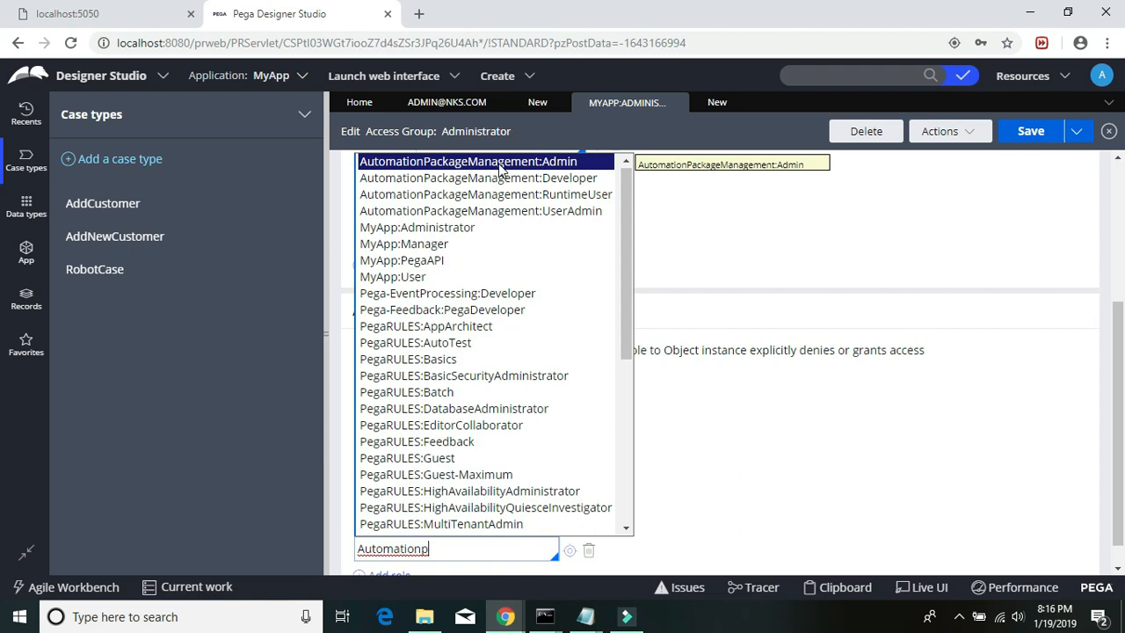
{"action": "left_click", "coordinate": [497, 165]}
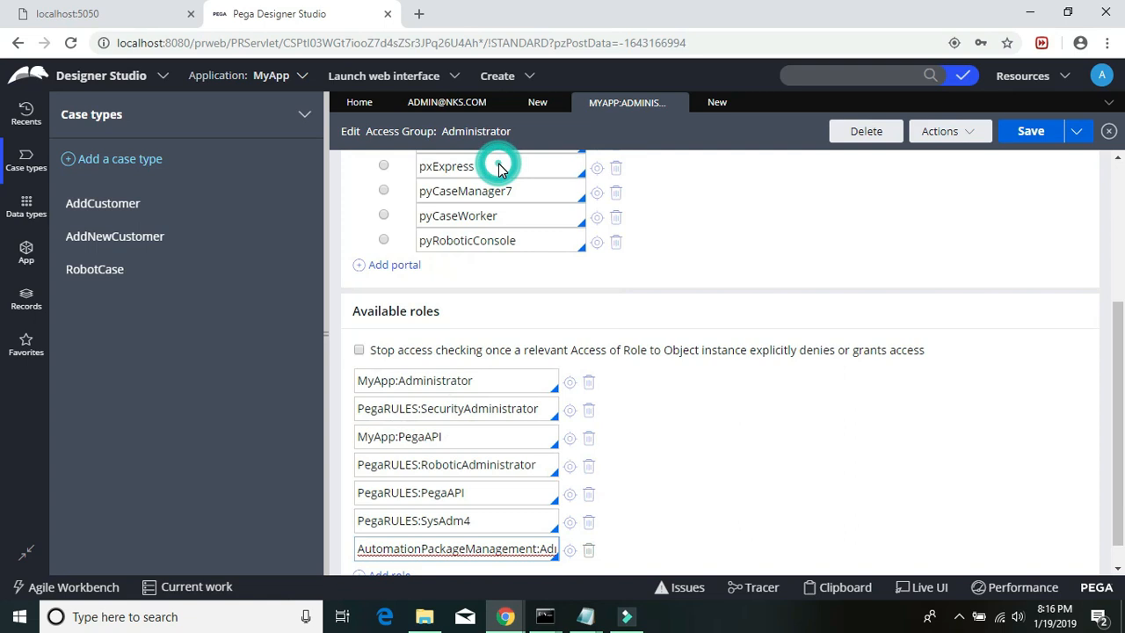
- Add the PegaRULES:HighAvailabilityAdministrator and PegaRULES:MultiTenantAdmin roles to the access group
{"action": "scroll", "coordinate": [760, 484], "scroll_direction": "down", "scroll_amount": 1}
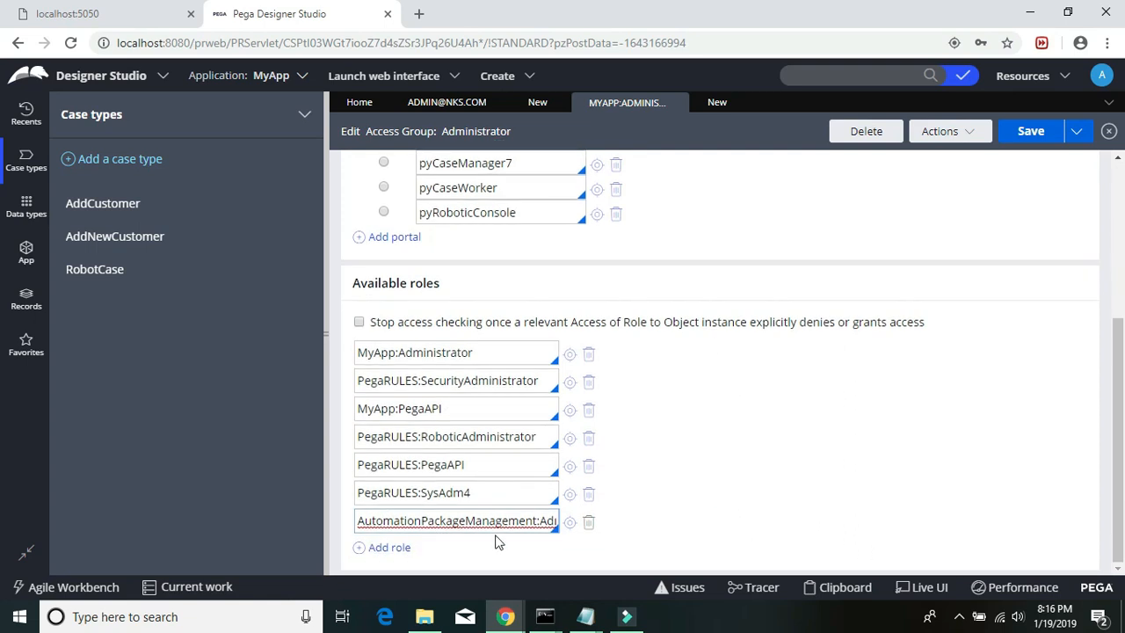
{"action": "left_click", "coordinate": [388, 547]}
{"action": "scroll", "coordinate": [744, 405], "scroll_direction": "down", "scroll_amount": 1}
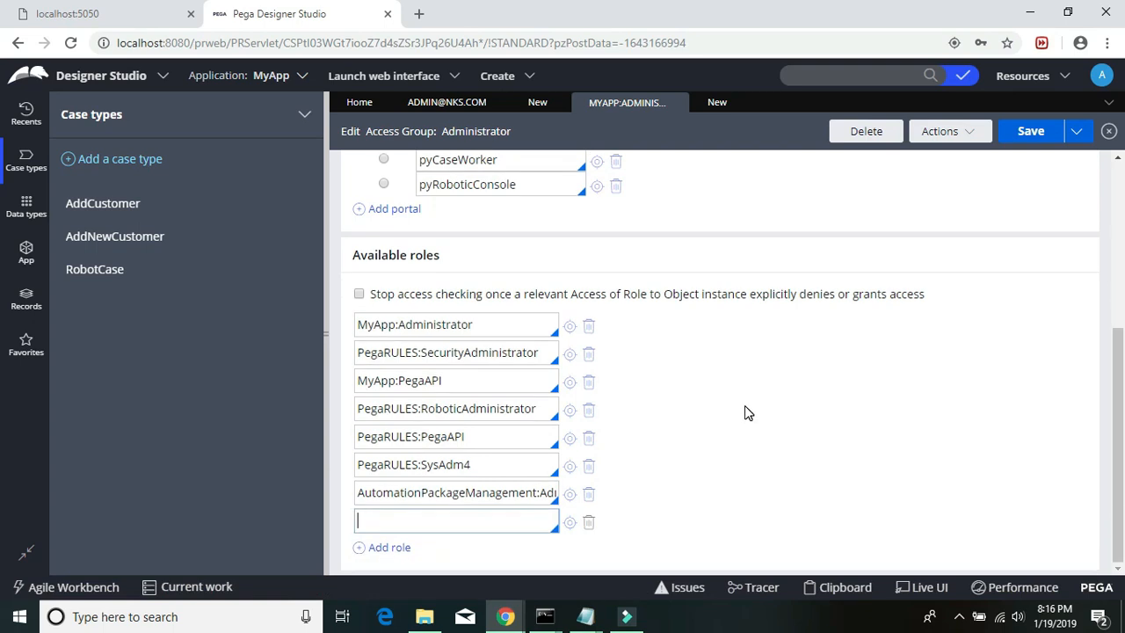
{"action": "type", "text": "Pegarules:h"}
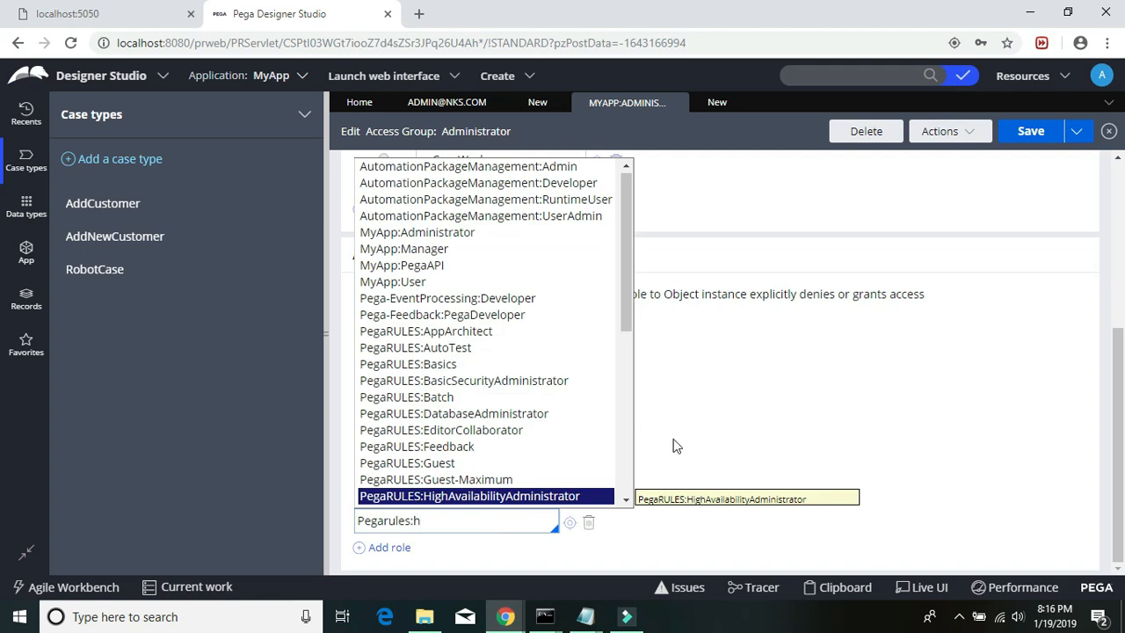
{"action": "left_click", "coordinate": [554, 498]}
{"action": "left_click", "coordinate": [389, 547]}
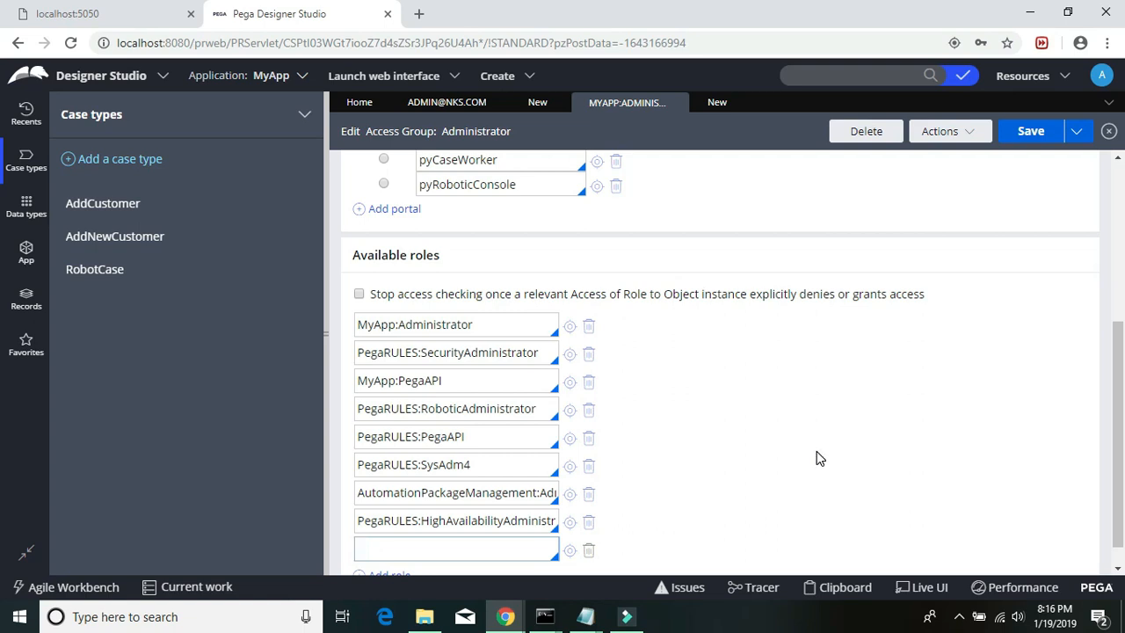
{"action": "type", "text": "PegaRules:m"}
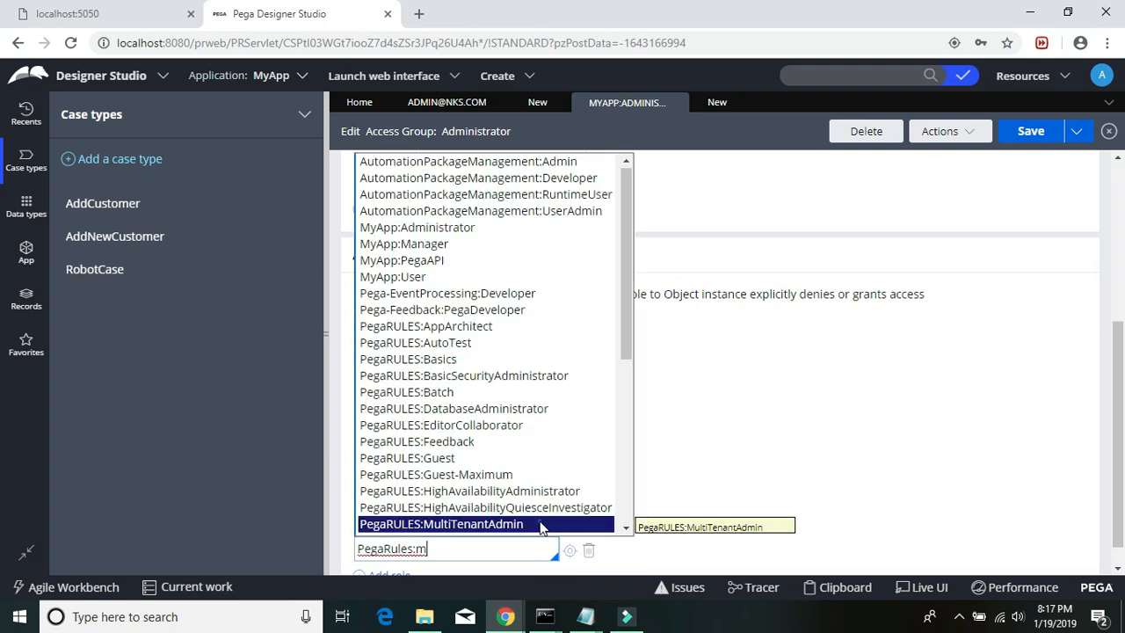
{"action": "key", "text": "Return"}
- Add the PegaRULES:SysOpsAdministrator role to the access group's available roles
{"action": "scroll", "coordinate": [668, 505], "scroll_direction": "down", "scroll_amount": 1}
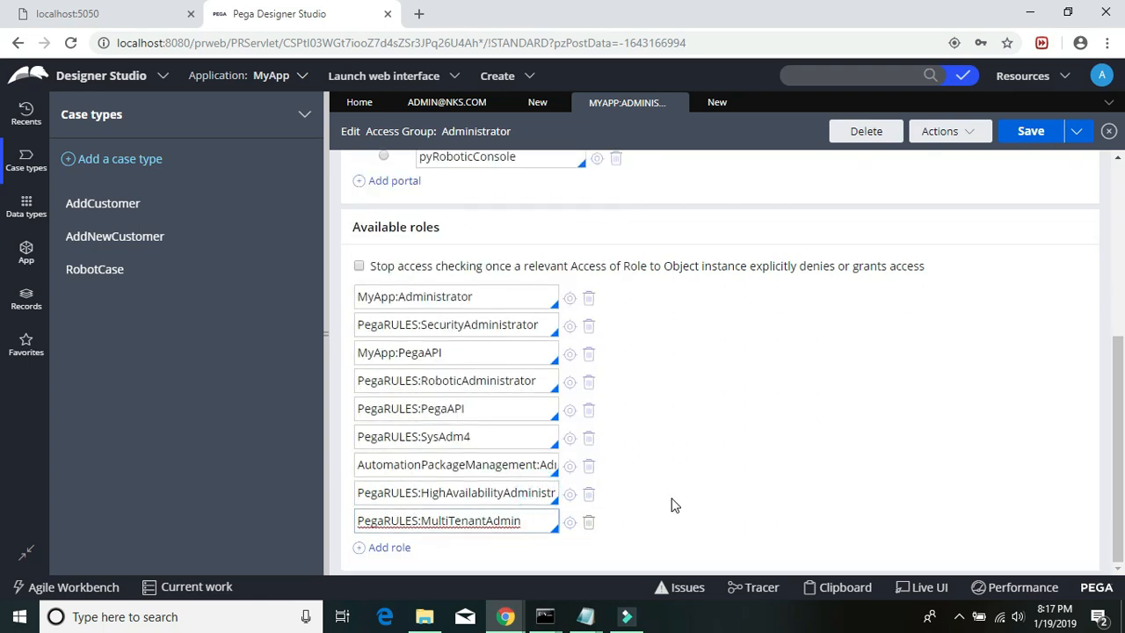
{"action": "left_click", "coordinate": [373, 547]}
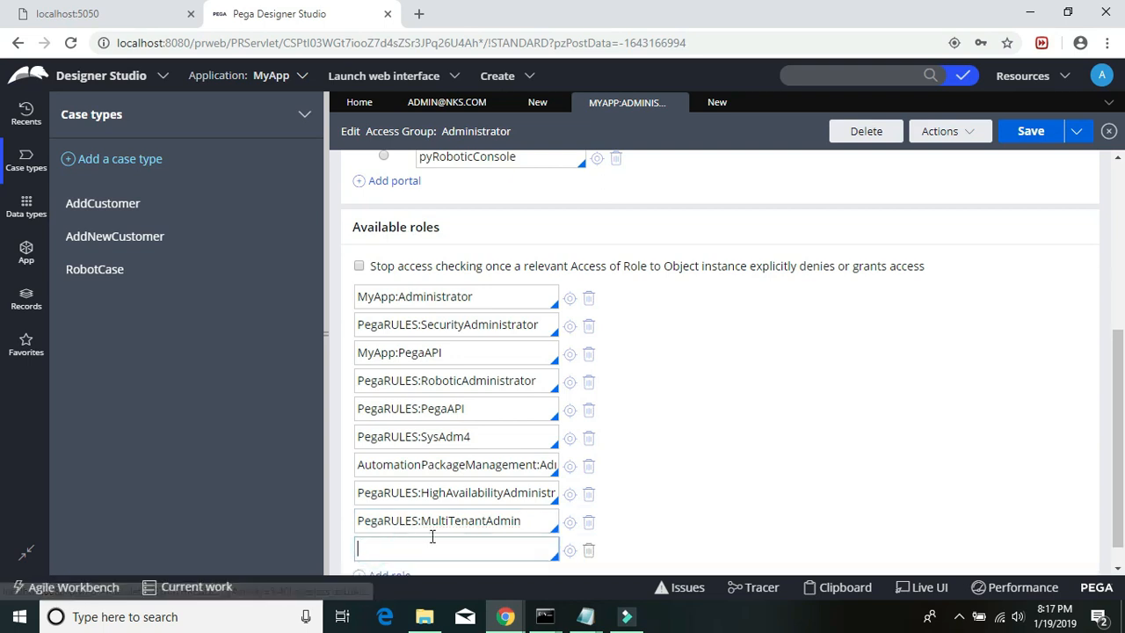
{"action": "type", "text": "Pegarules:ssy"}
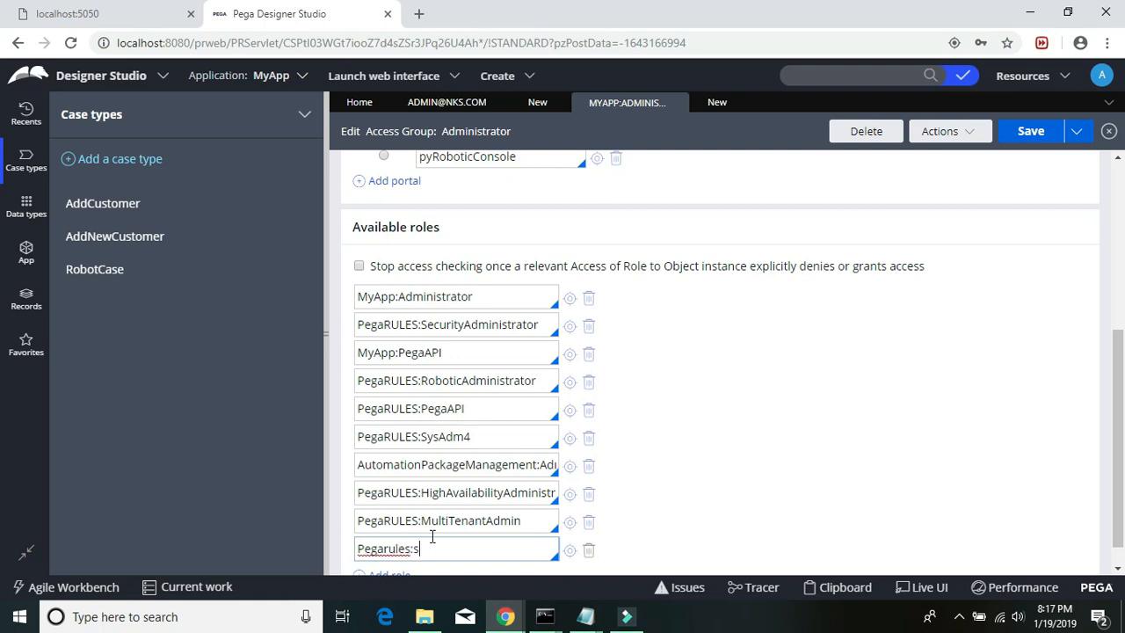
{"action": "key", "text": "BackSpace"}
{"action": "key", "text": "BackSpace"}
{"action": "type", "text": "ys"}
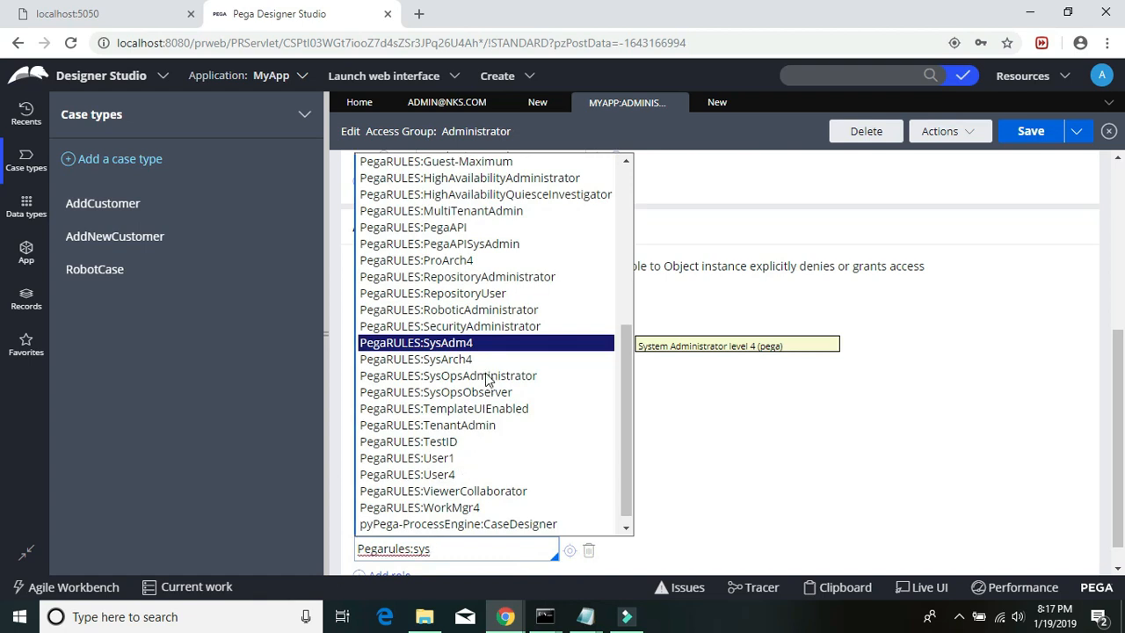
{"action": "left_click", "coordinate": [486, 378]}
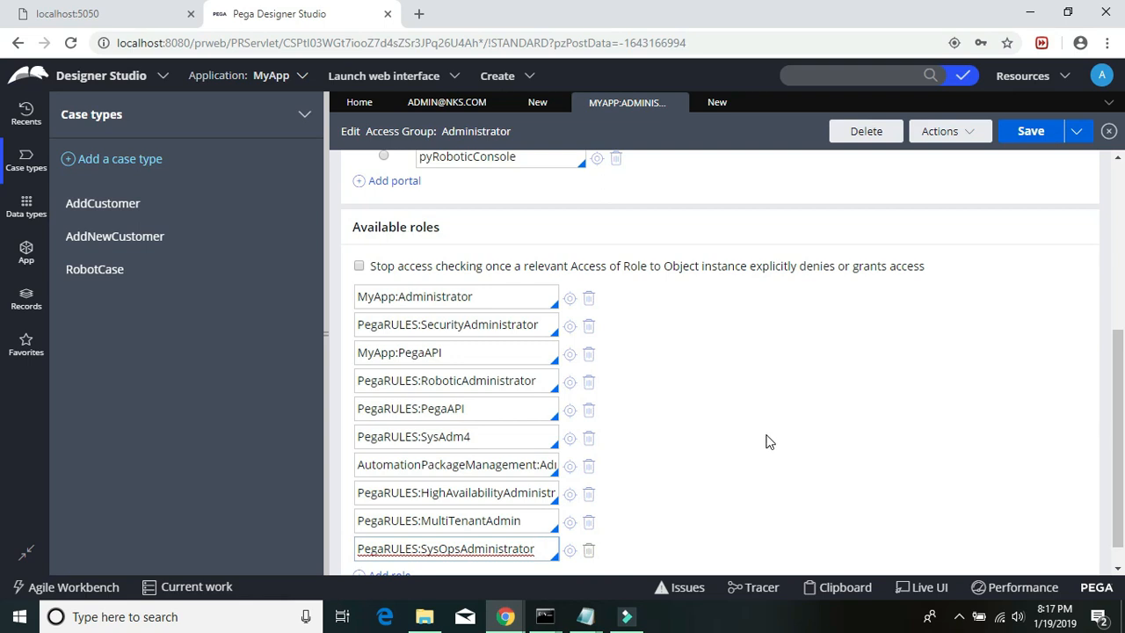
- Review the access group's advanced settings and save the MyApp:Administrators access group
{"action": "scroll", "coordinate": [794, 410], "scroll_direction": "up", "scroll_amount": 2}
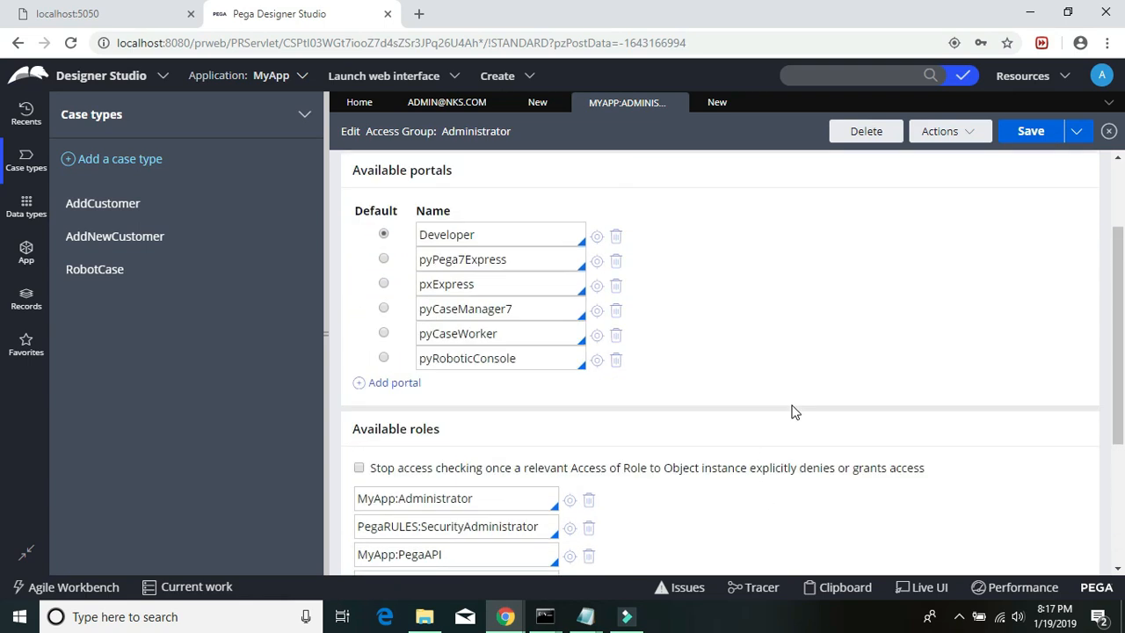
{"action": "scroll", "coordinate": [793, 410], "scroll_direction": "up", "scroll_amount": 2}
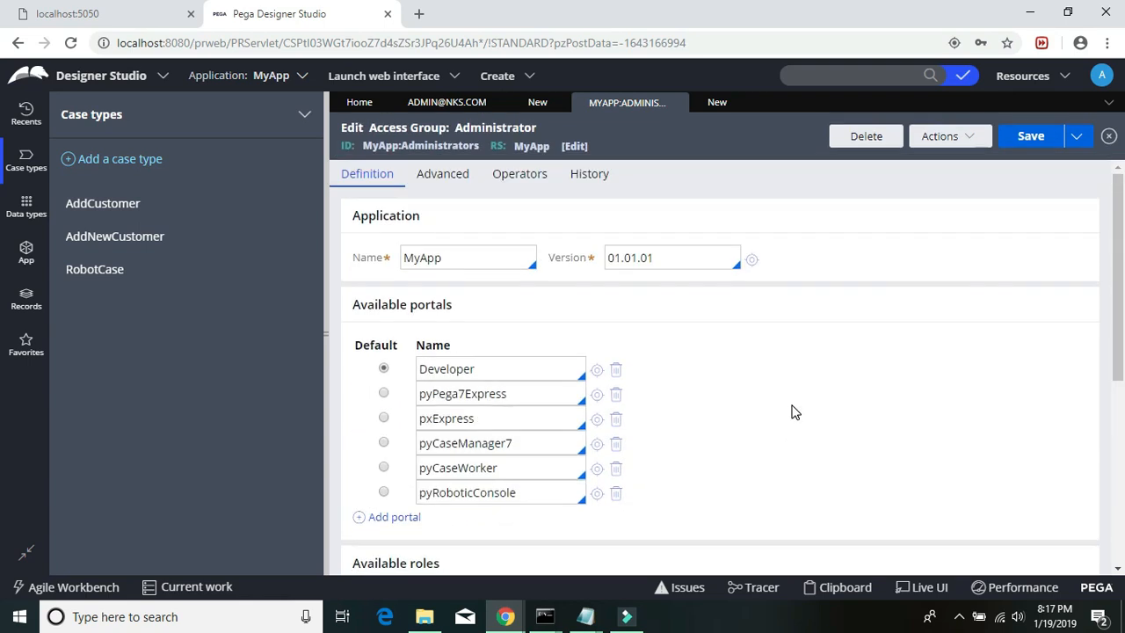
{"action": "left_click", "coordinate": [443, 174]}
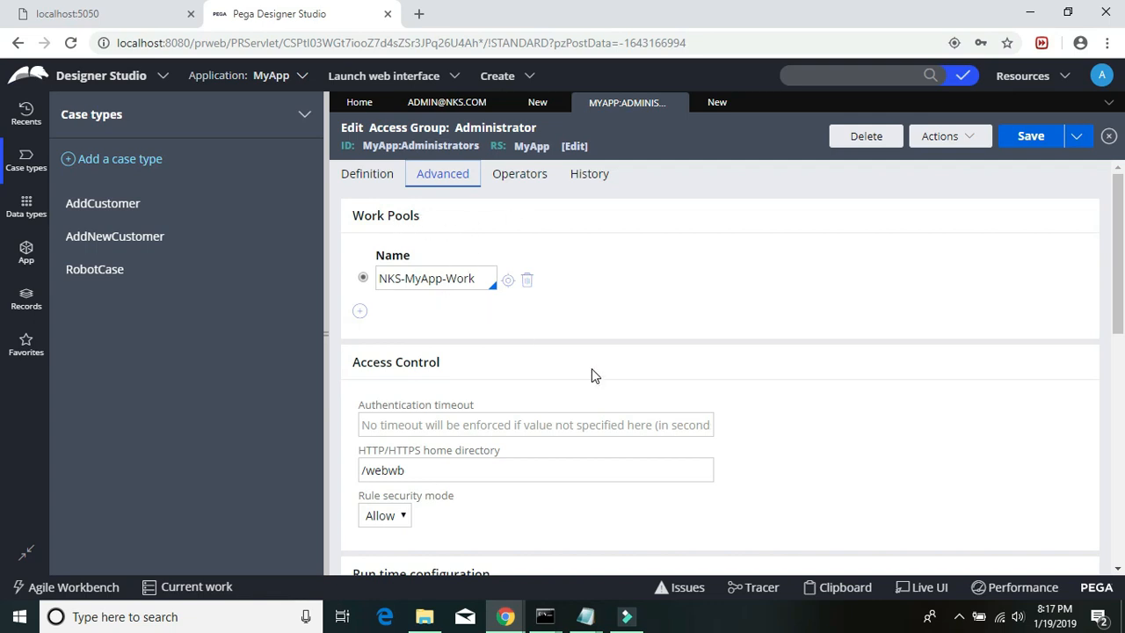
{"action": "scroll", "coordinate": [591, 372], "scroll_direction": "down", "scroll_amount": 4}
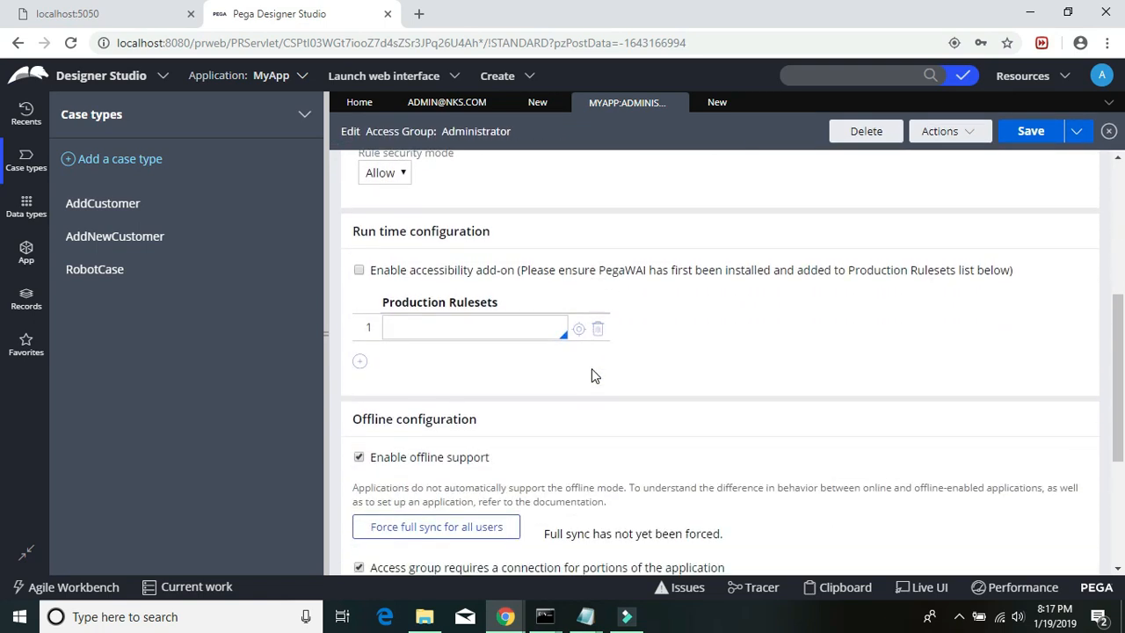
{"action": "scroll", "coordinate": [592, 373], "scroll_direction": "down", "scroll_amount": 3}
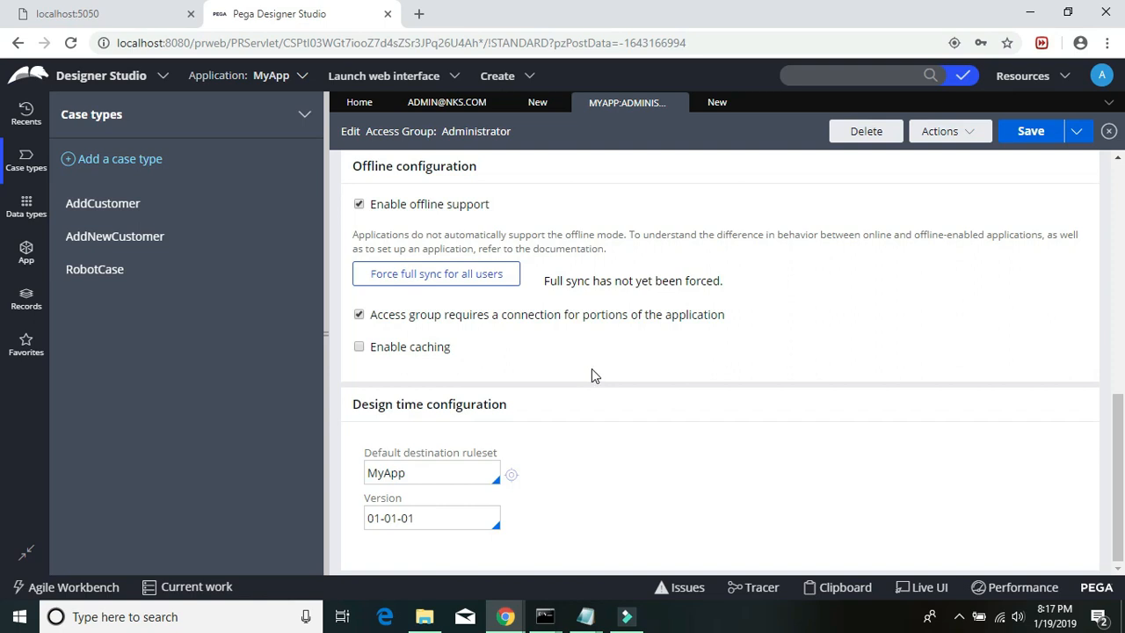
{"action": "scroll", "coordinate": [592, 369], "scroll_direction": "up", "scroll_amount": 10}
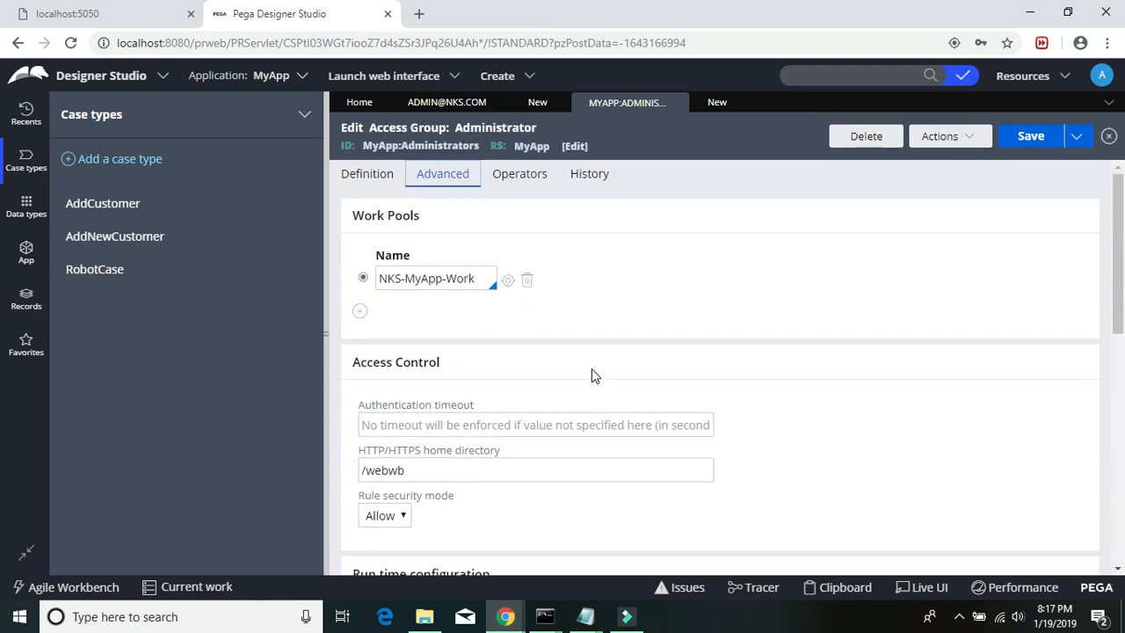
{"action": "left_click", "coordinate": [1037, 138]}
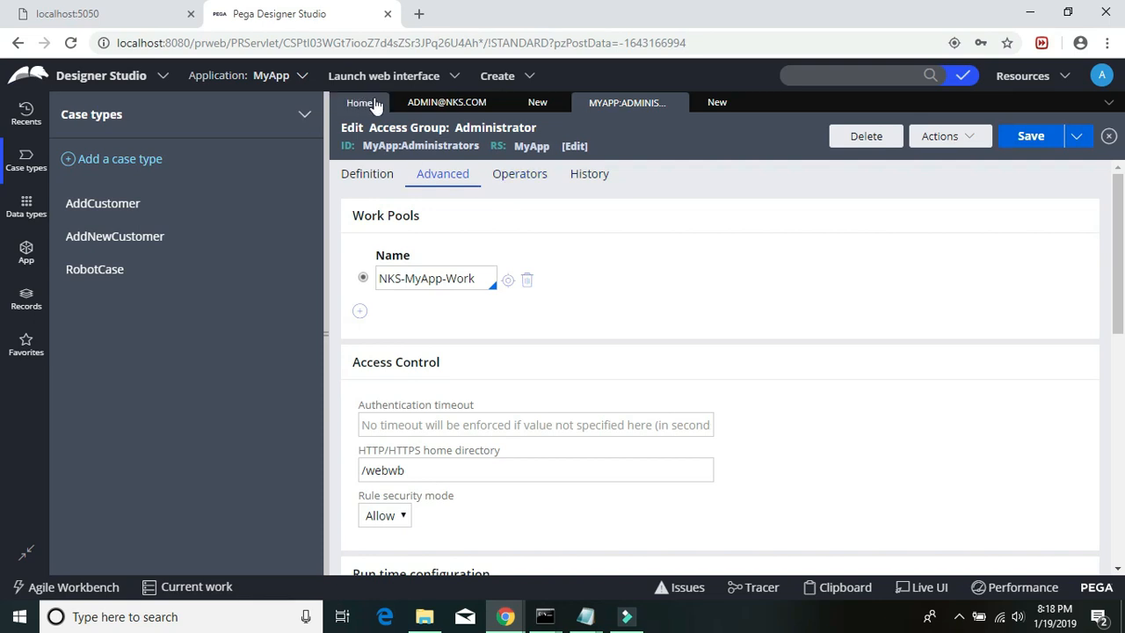
- Try to save the admin operator record, and create and open the RobotWG work group
{"action": "left_click", "coordinate": [464, 103]}
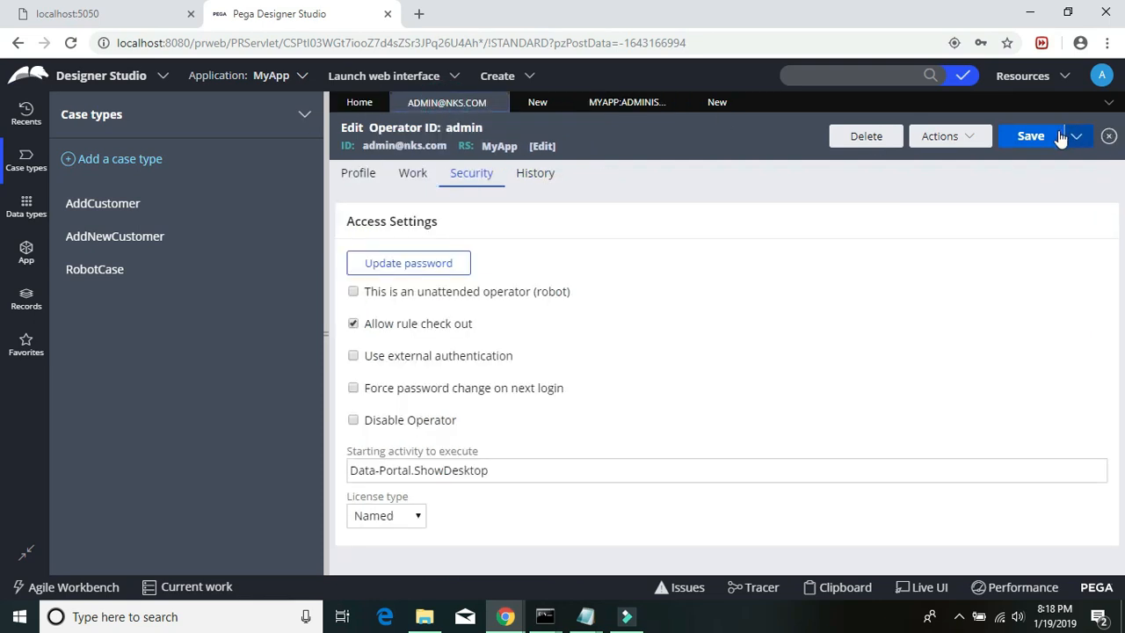
{"action": "left_click", "coordinate": [1035, 138]}
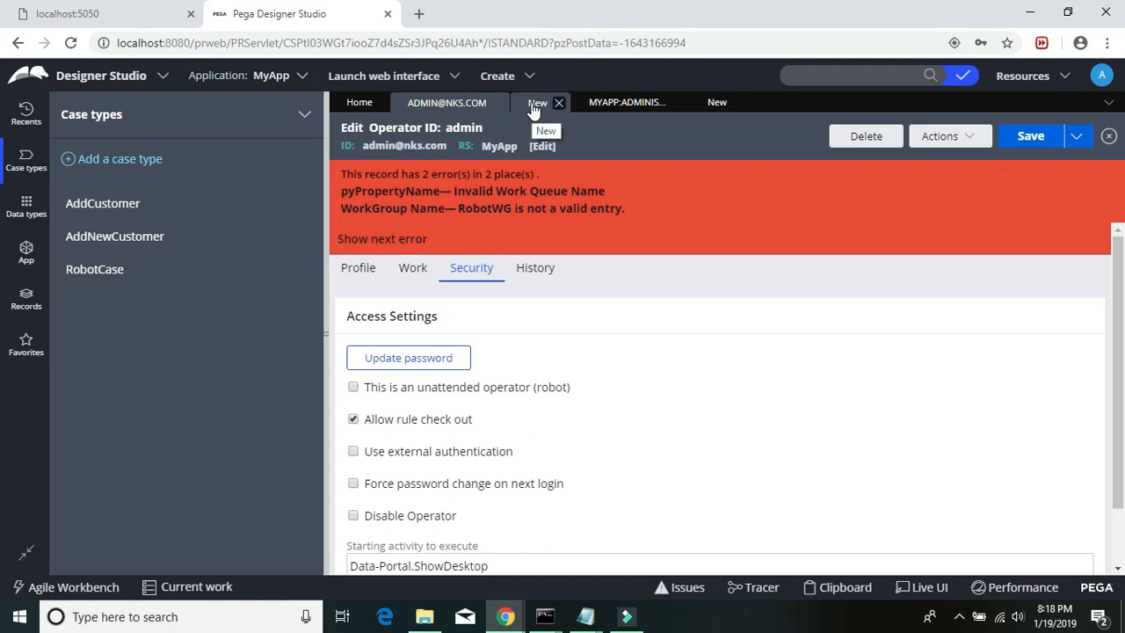
{"action": "left_click", "coordinate": [533, 108]}
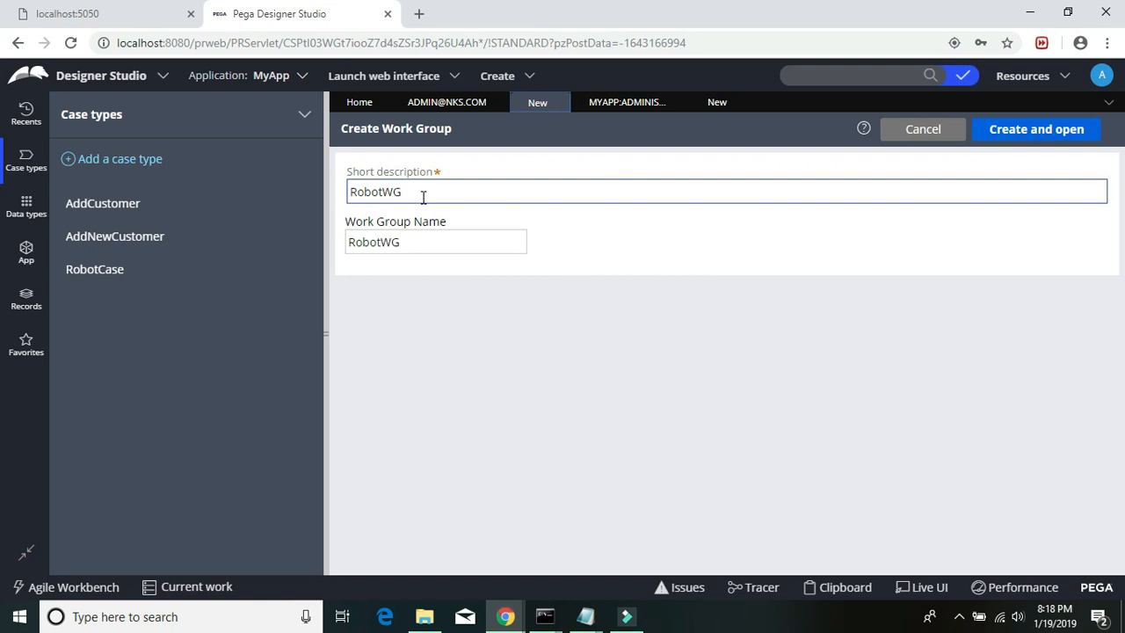
{"action": "left_click", "coordinate": [1040, 134]}
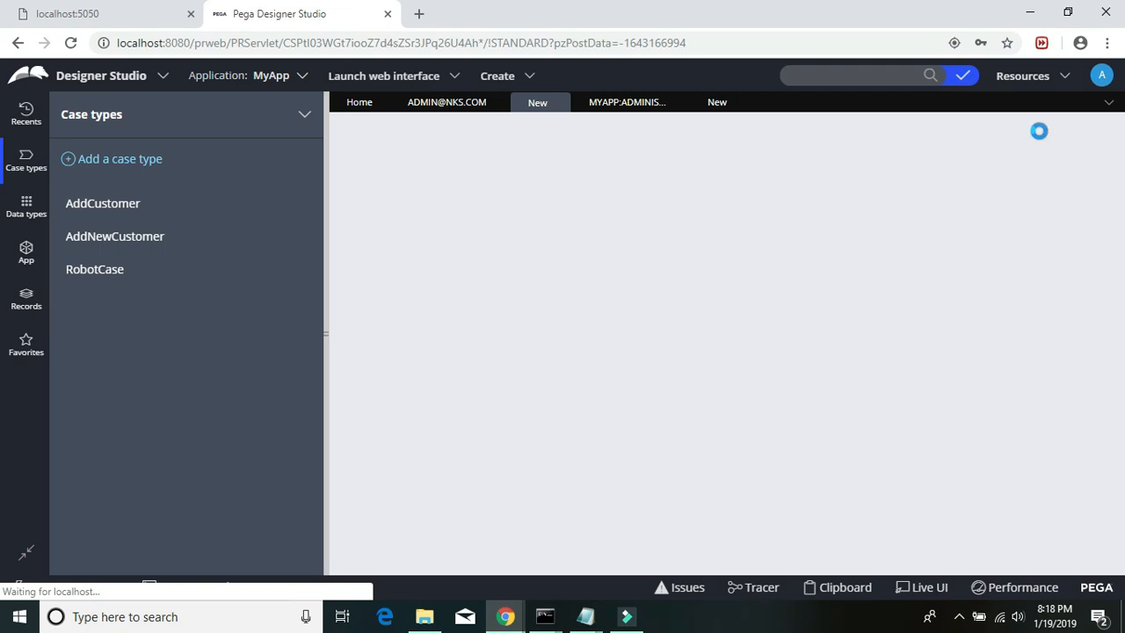
- Set the RobotWG work group's manager to the admin operator's ID
{"action": "left_click", "coordinate": [423, 278]}
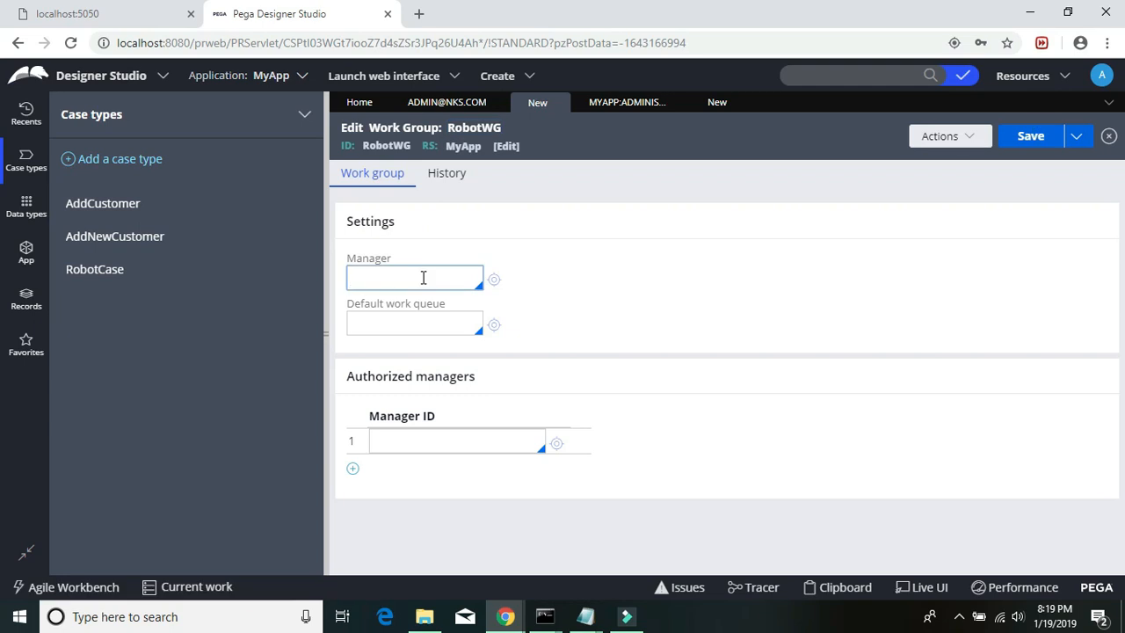
{"action": "type", "text": "admin@nks"}
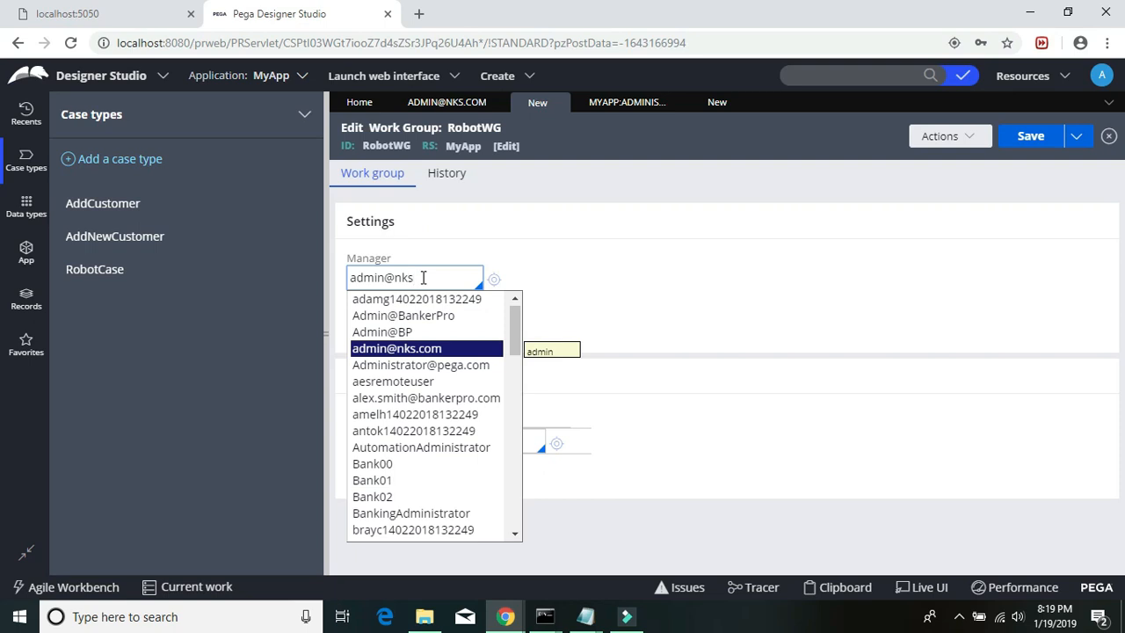
{"action": "key", "text": "Return"}
{"action": "key", "text": "Tab"}
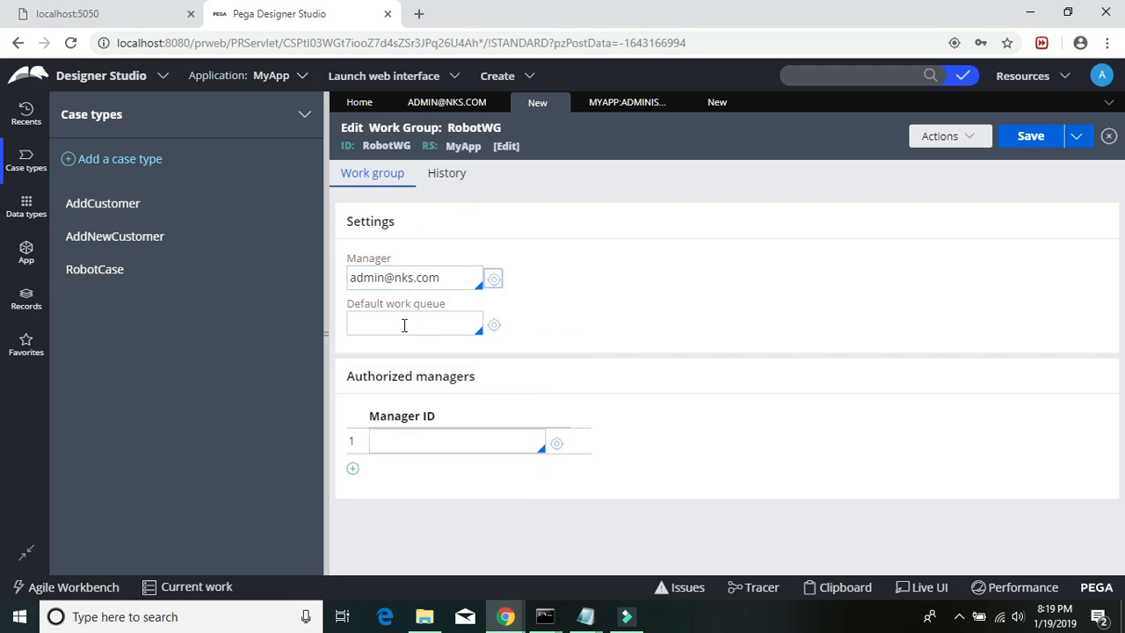
{"action": "left_click", "coordinate": [398, 325]}
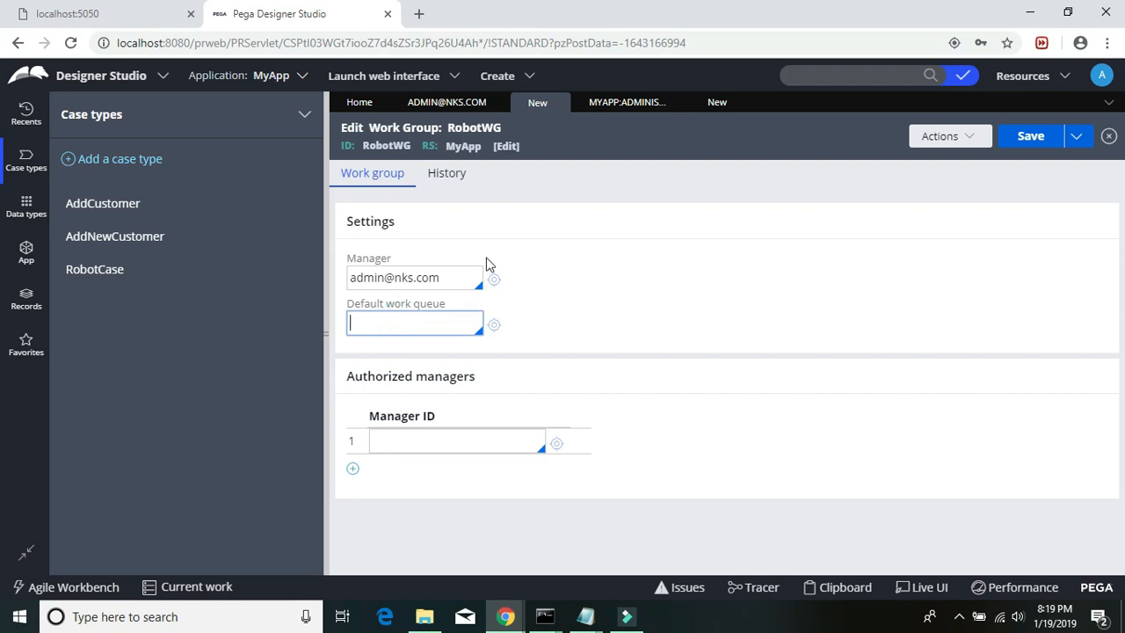
- Change the short description of the uncreated work queue to RobotWQ
{"action": "left_click", "coordinate": [717, 107]}
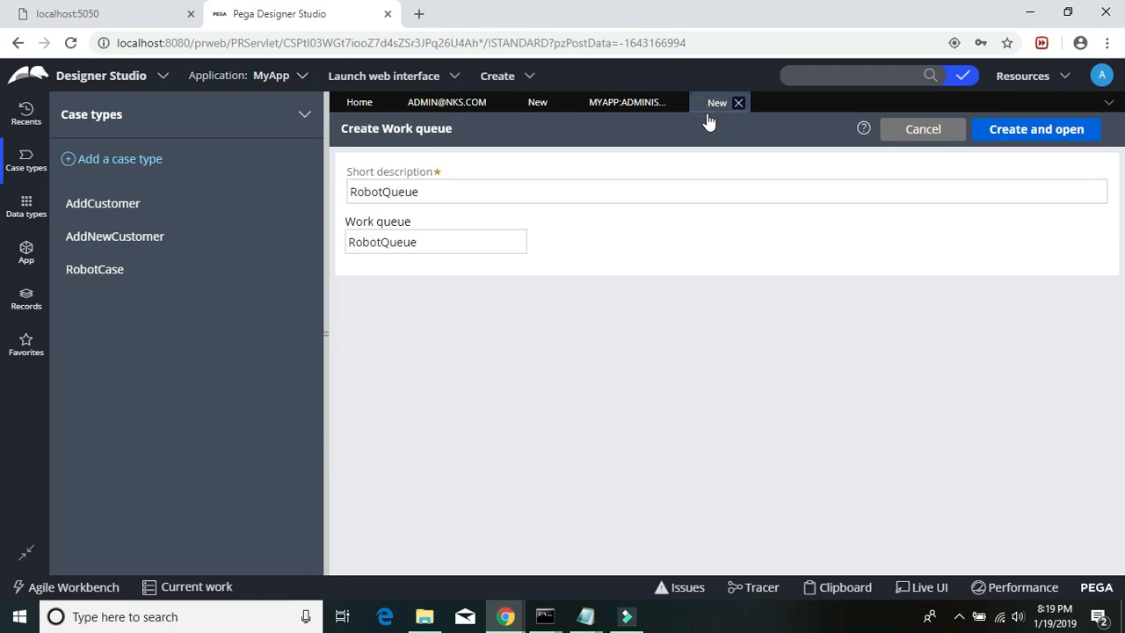
{"action": "left_click", "coordinate": [444, 193]}
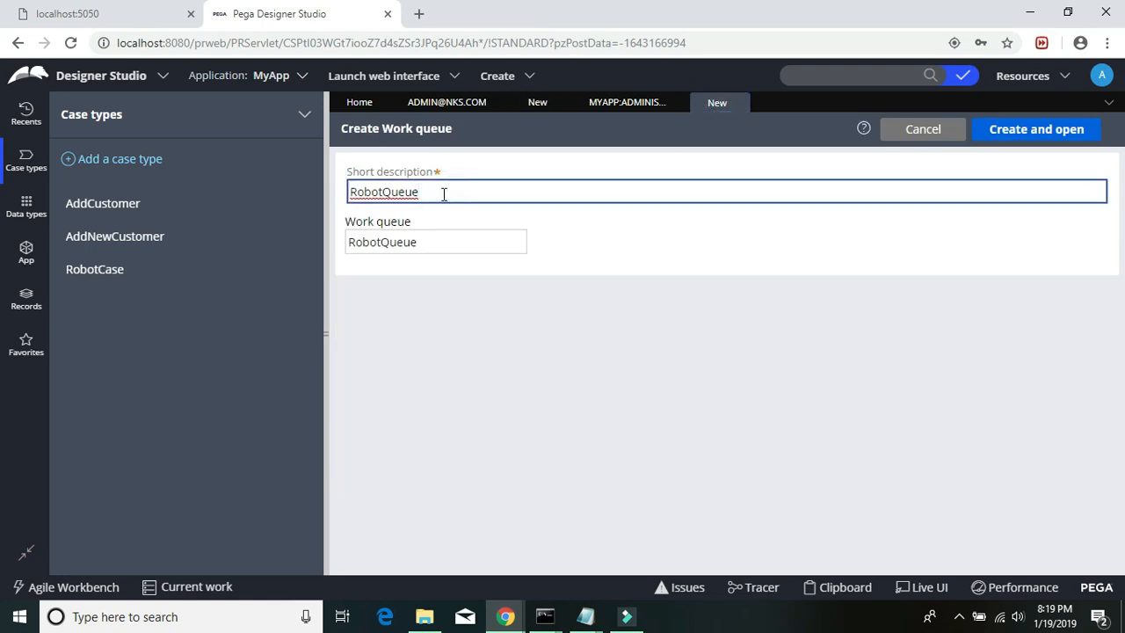
{"action": "key", "text": "ctrl+a"}
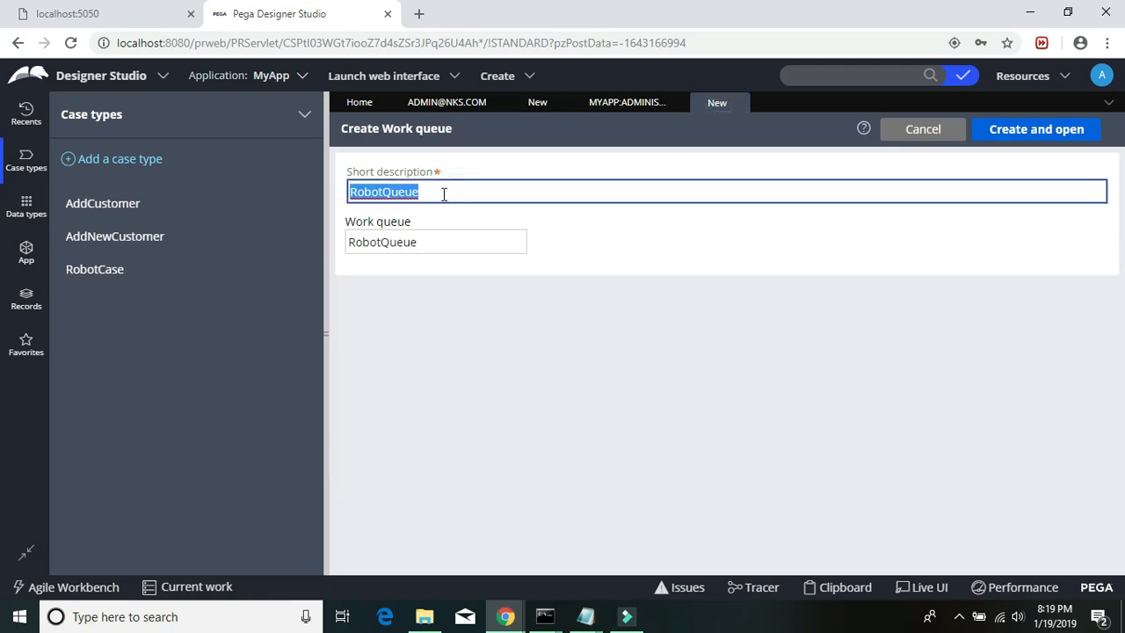
{"action": "left_click", "coordinate": [532, 191]}
{"action": "key", "text": "shift+Left"}
{"action": "key", "text": "shift+Left"}
{"action": "key", "text": "shift+Left"}
{"action": "key", "text": "shift+Left"}
{"action": "key", "text": "shift+Left"}
{"action": "type", "text": "WQ"}
- Change the work queue name to RobotWQ, and create and open the record
{"action": "key", "text": "Tab"}
{"action": "key", "text": "End"}
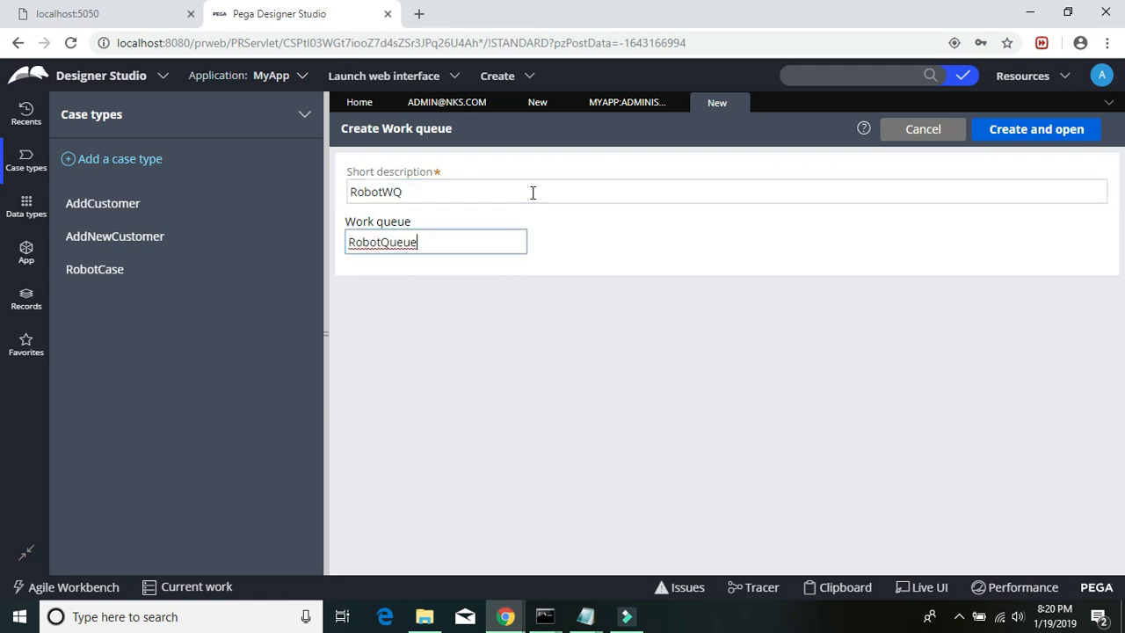
{"action": "key", "text": "shift+Left"}
{"action": "key", "text": "shift+Left"}
{"action": "key", "text": "shift+Left"}
{"action": "key", "text": "shift+Left"}
{"action": "key", "text": "shift+Left"}
{"action": "type", "text": "WQ"}
{"action": "key", "text": "ctrl+a"}
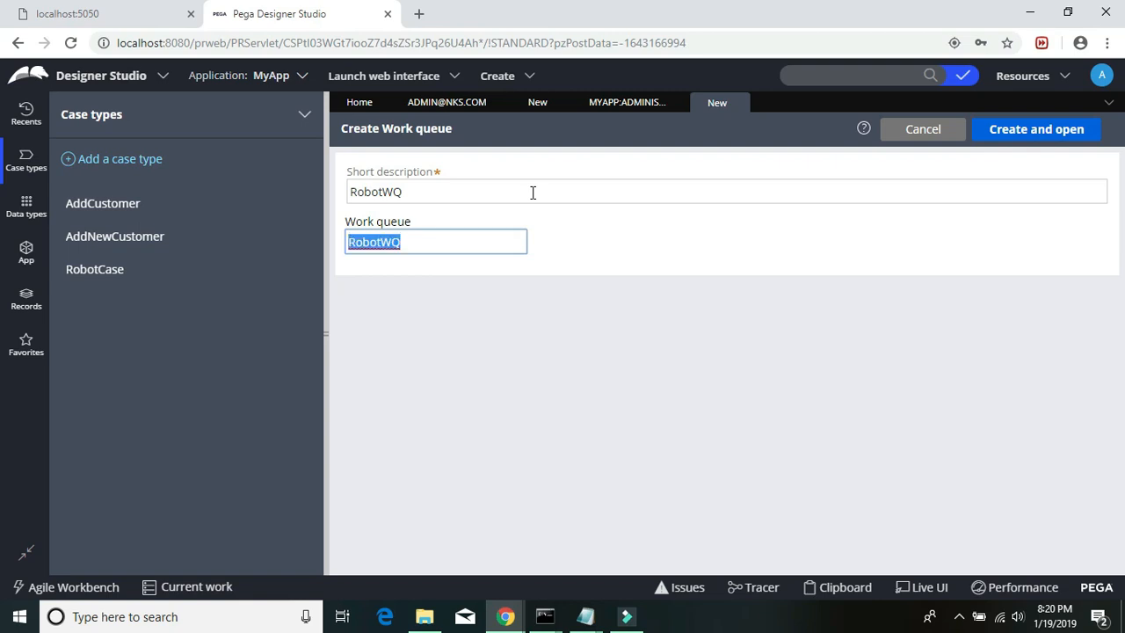
{"action": "left_click", "coordinate": [1051, 133]}
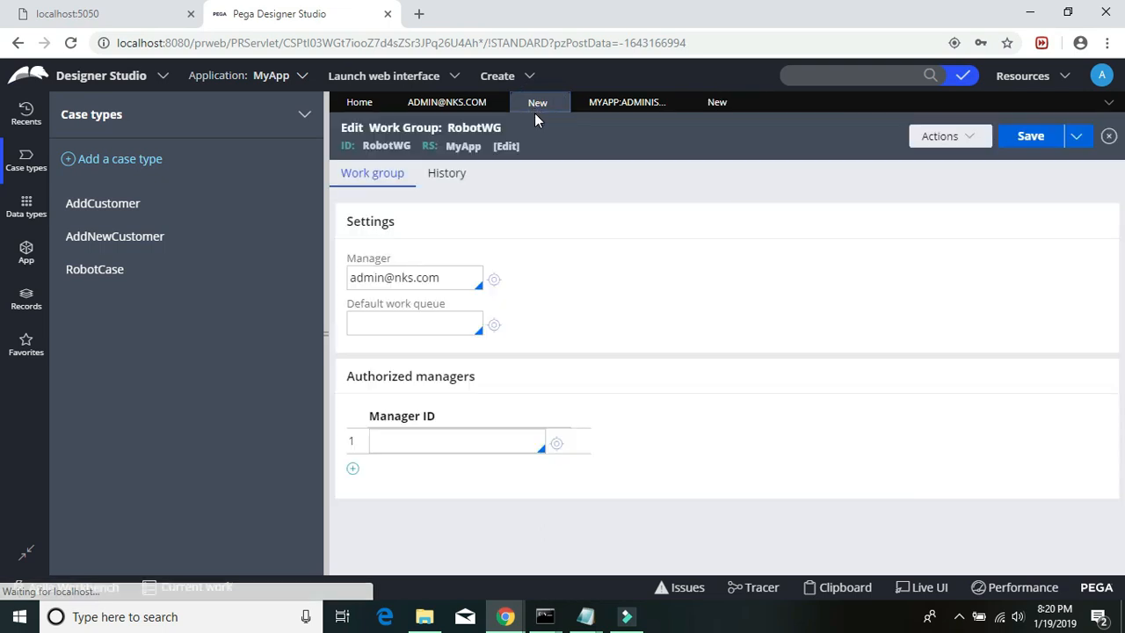
- Set the RobotWG work group's default work queue to RobotWQ
{"action": "left_click", "coordinate": [431, 325]}
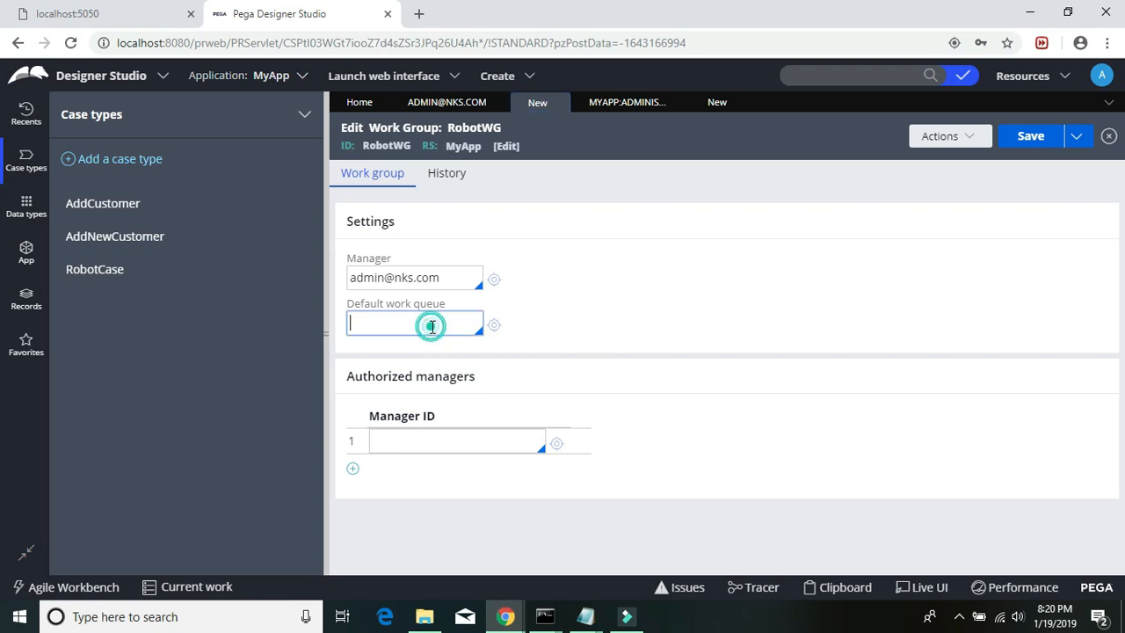
{"action": "type", "text": "RobotWQ"}
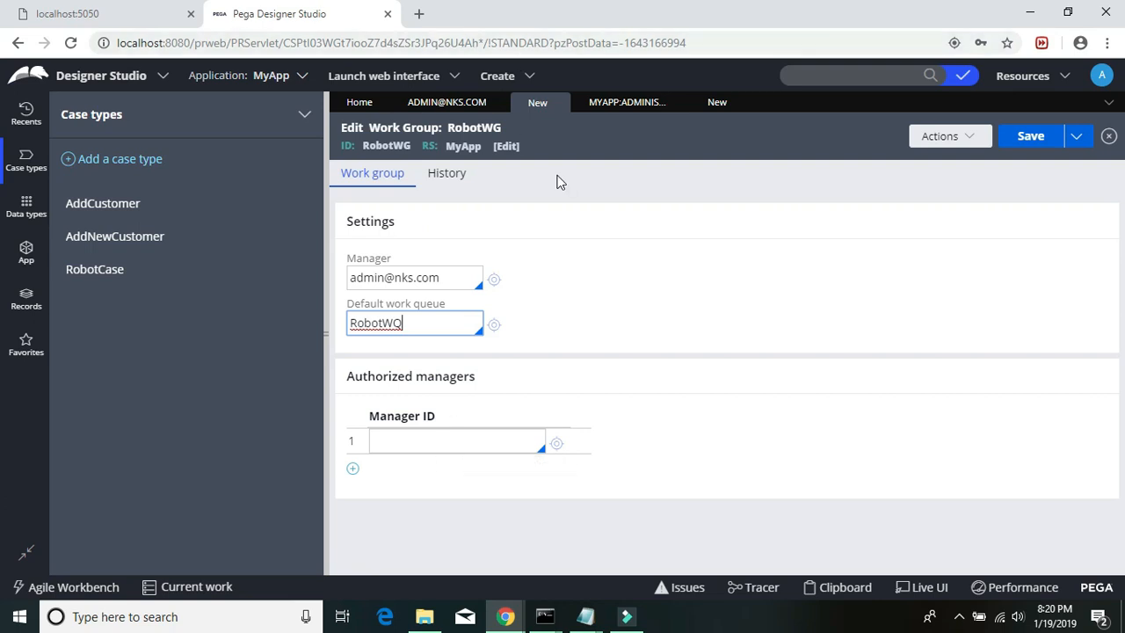
- Set the type of the RobotWQ work queue to Robotic
{"action": "left_click", "coordinate": [717, 103]}
{"action": "left_click", "coordinate": [717, 103]}
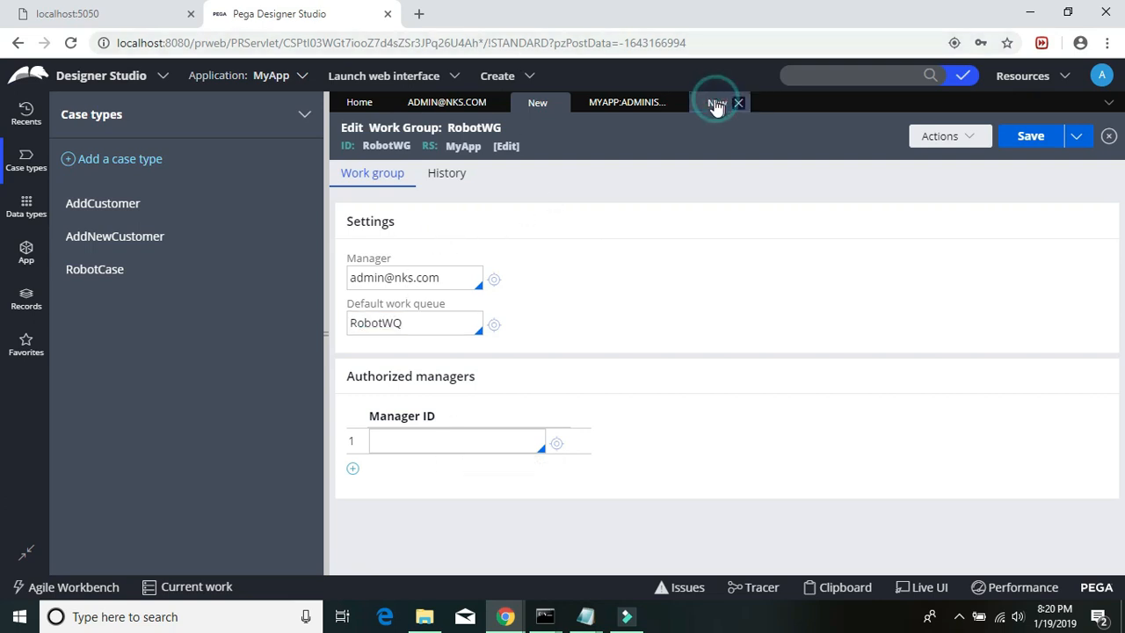
{"action": "left_click_drag", "start_coordinate": [702, 109], "coordinate": [551, 274]}
{"action": "left_click", "coordinate": [417, 268]}
{"action": "left_click", "coordinate": [415, 276]}
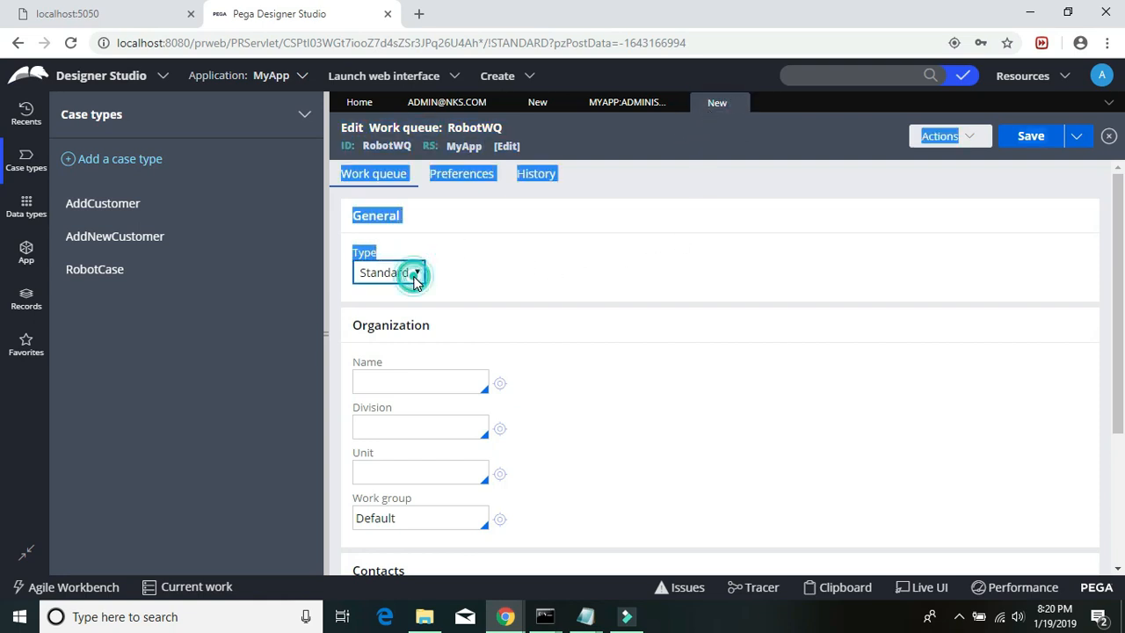
{"action": "left_click", "coordinate": [482, 213]}
{"action": "left_click", "coordinate": [418, 274]}
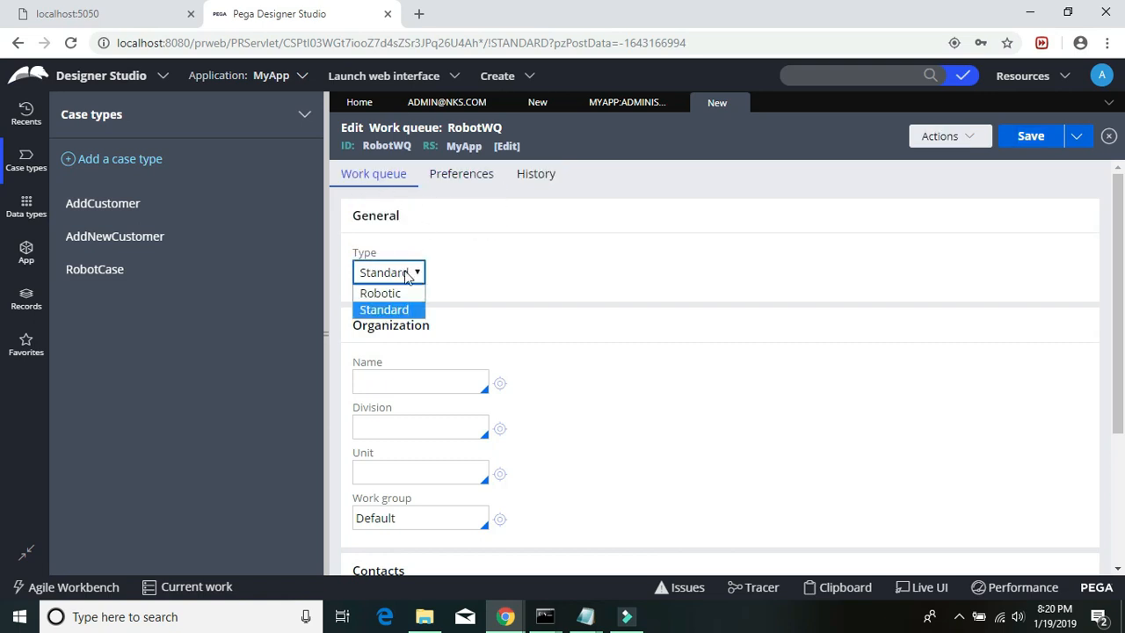
{"action": "left_click", "coordinate": [397, 293]}
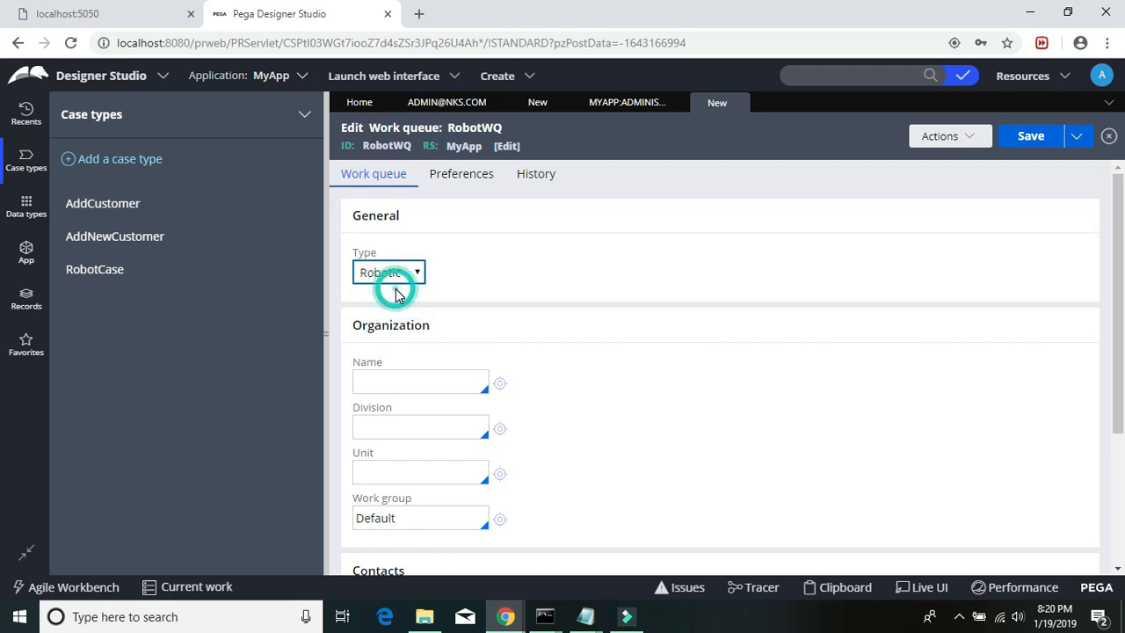
- Set RobotWQ's maximum queue length to 100 and its maximum automation execution time to 60 seconds
{"action": "left_click", "coordinate": [401, 315]}
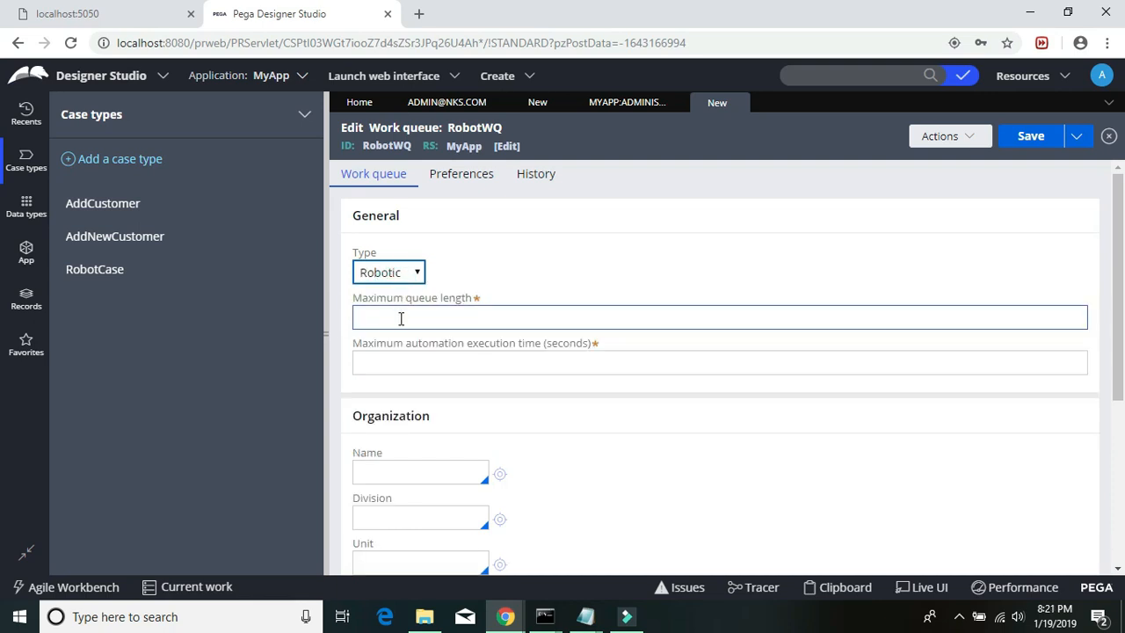
{"action": "left_click", "coordinate": [401, 319]}
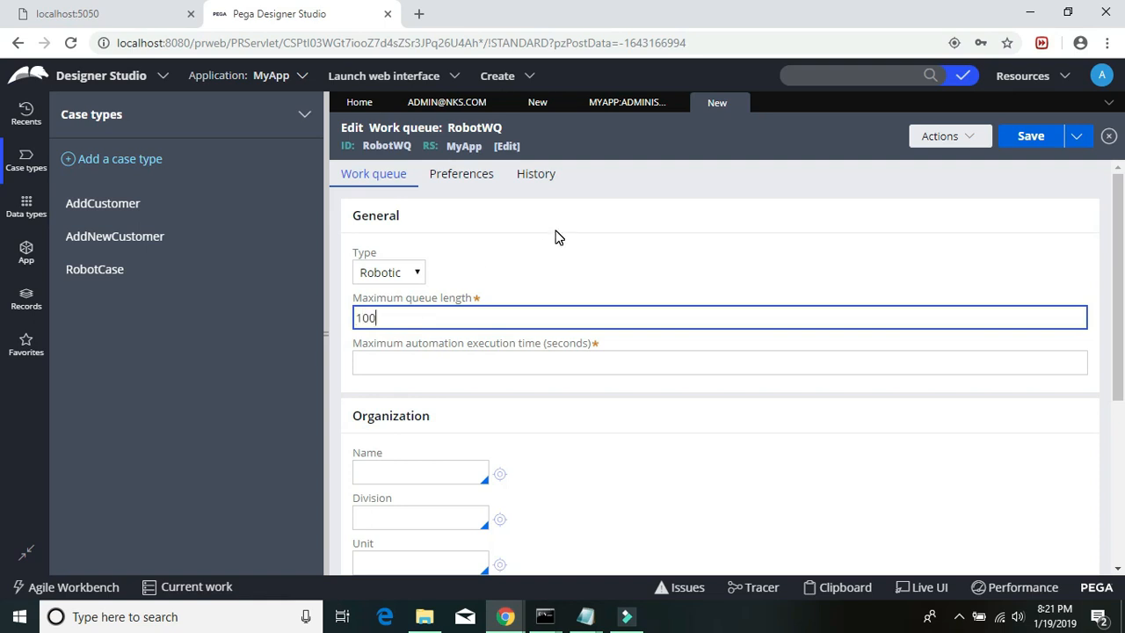
{"action": "left_click", "coordinate": [439, 361]}
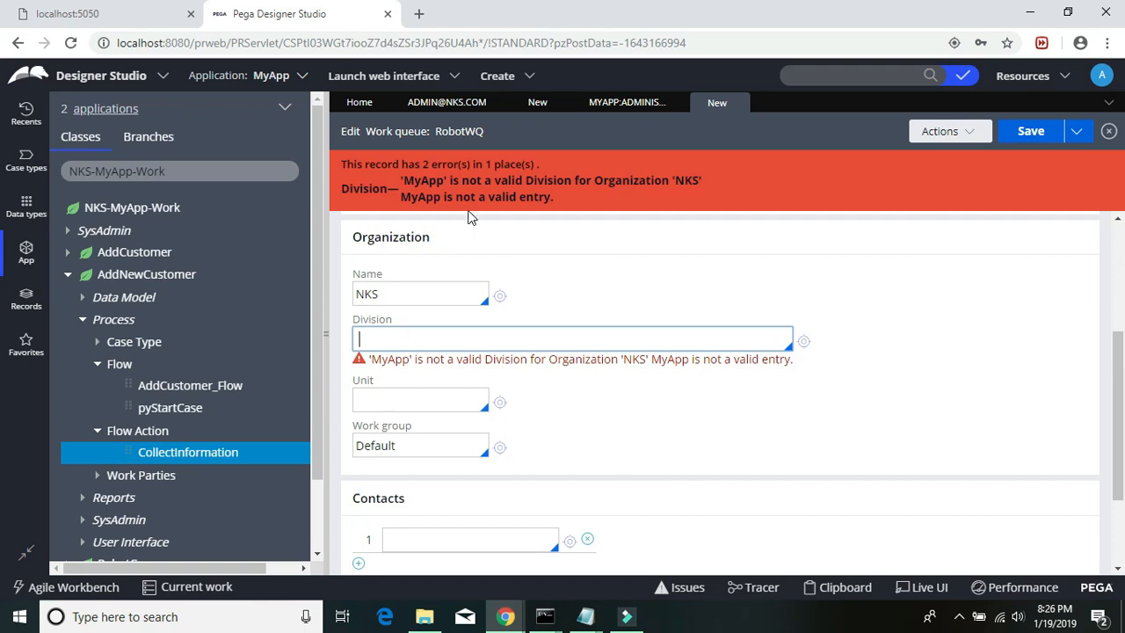
- Match RobotWQ's organization to the operator's routing by setting the division to Div and the unit to Unit, and save the work queue
{"action": "left_click", "coordinate": [447, 103]}
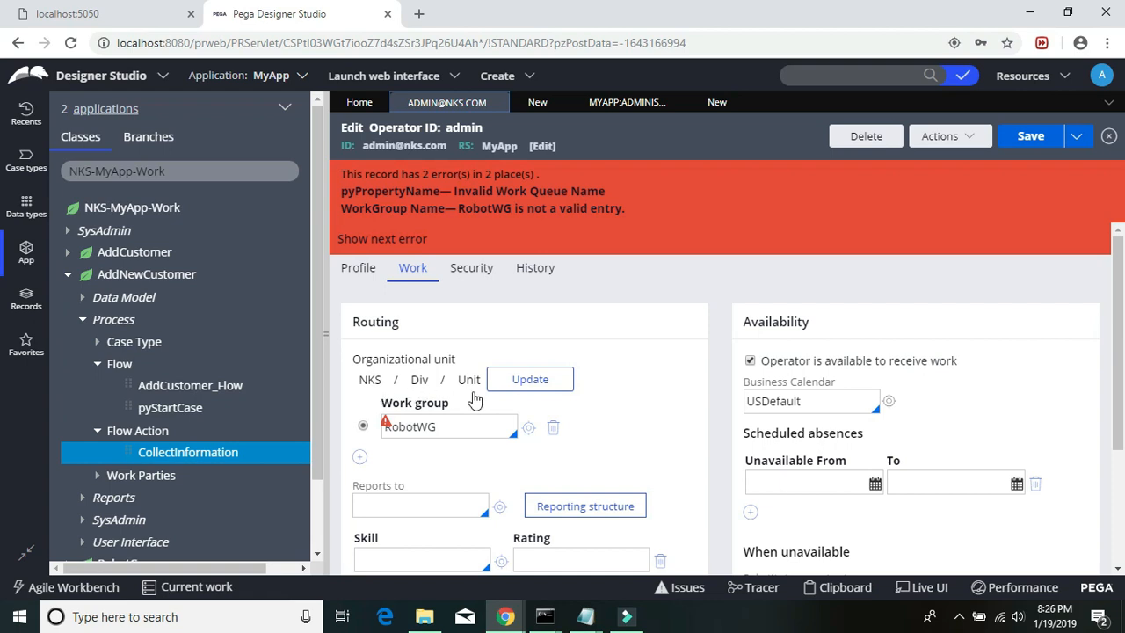
{"action": "left_click", "coordinate": [716, 103]}
{"action": "left_click", "coordinate": [393, 342]}
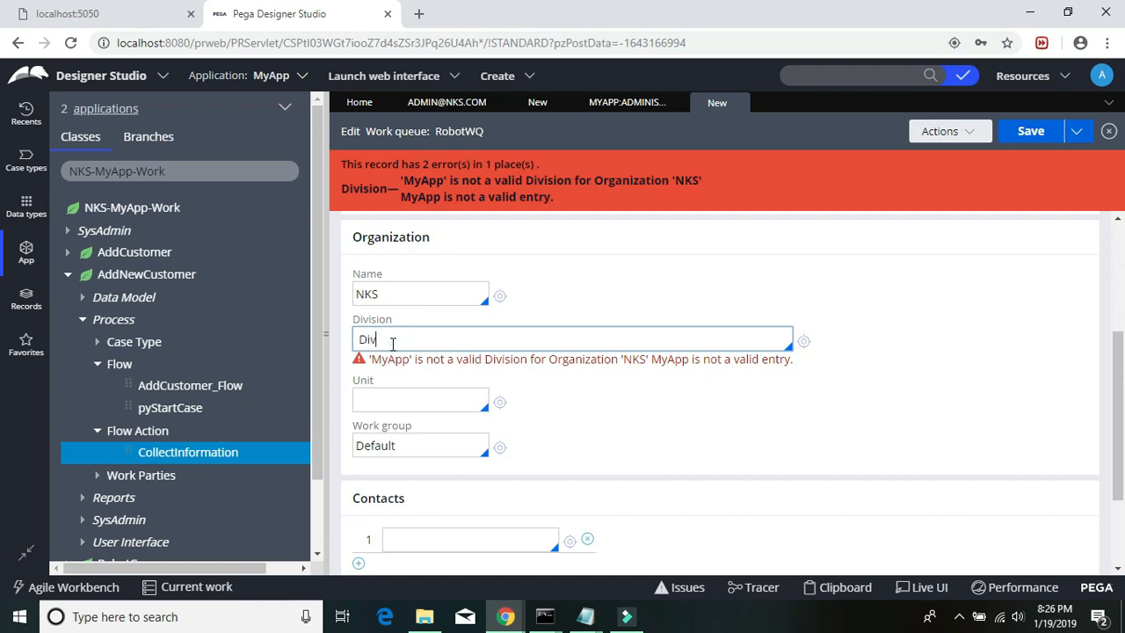
{"action": "left_click", "coordinate": [392, 398]}
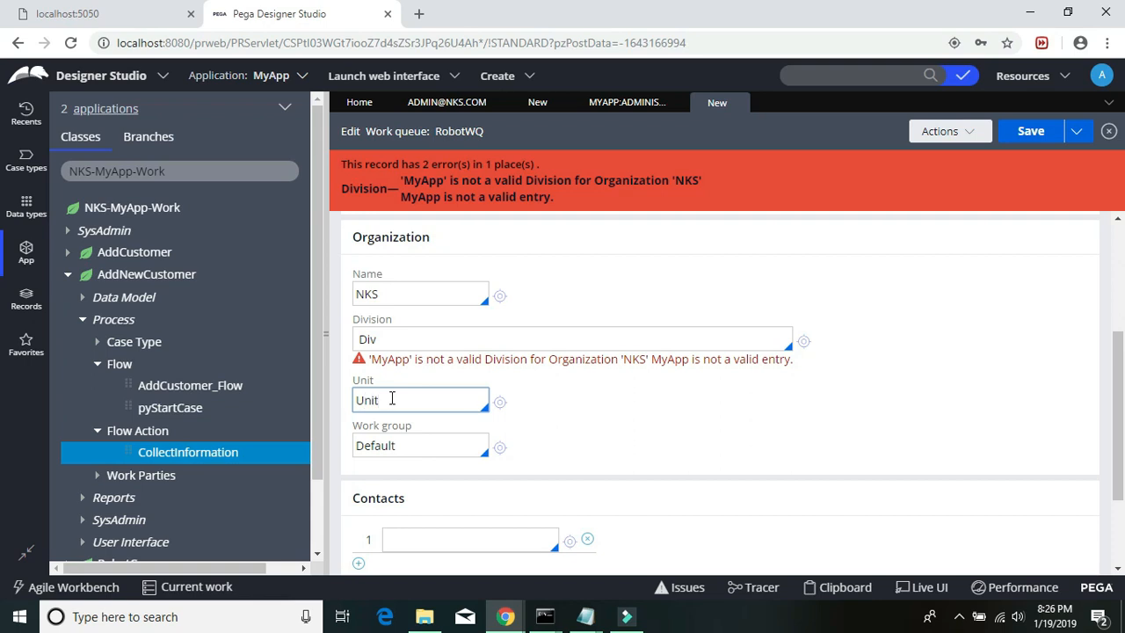
{"action": "left_click", "coordinate": [1019, 132]}
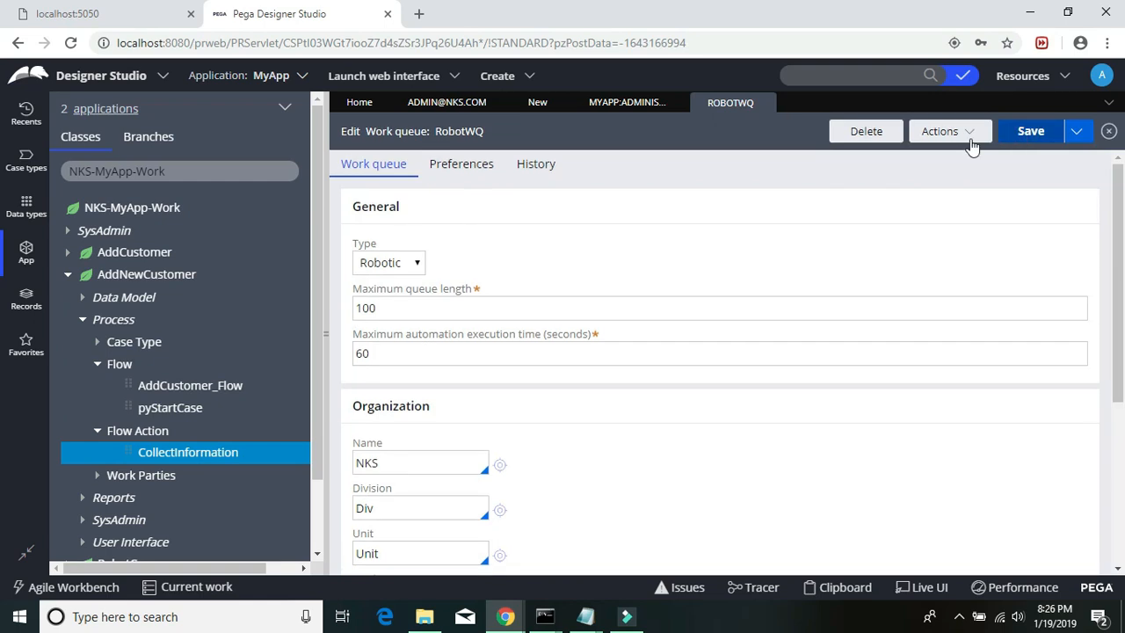
- Replace RobotWQ's work group with RobotWG and try to save the work queue
{"action": "scroll", "coordinate": [583, 434], "scroll_direction": "down", "scroll_amount": 3}
{"action": "scroll", "coordinate": [583, 434], "scroll_direction": "up", "scroll_amount": 1}
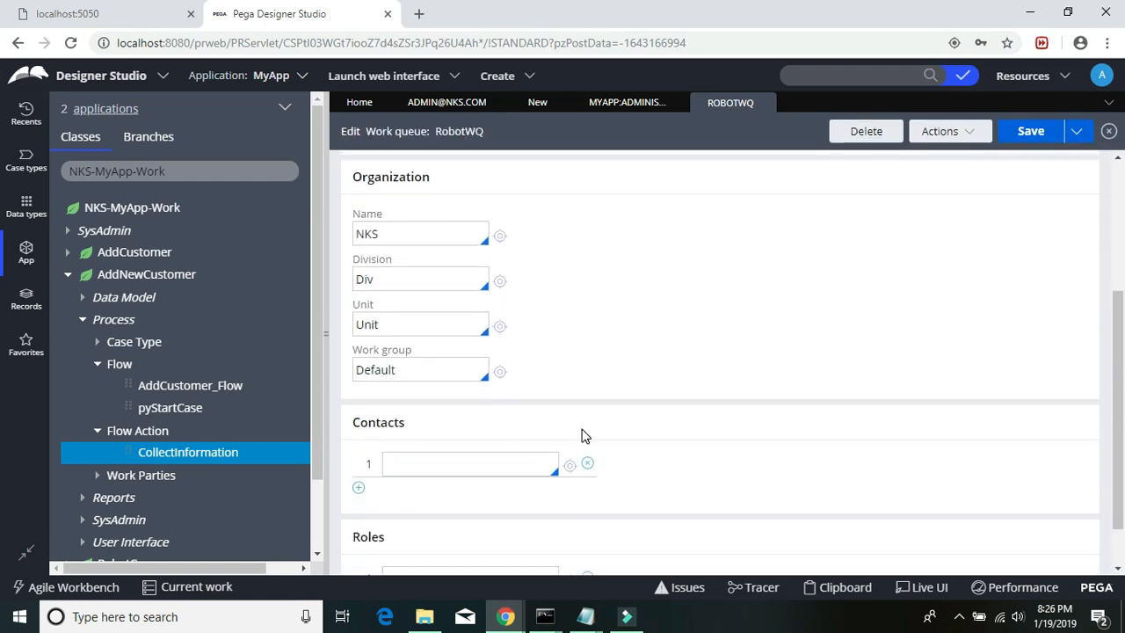
{"action": "double_click", "coordinate": [415, 371]}
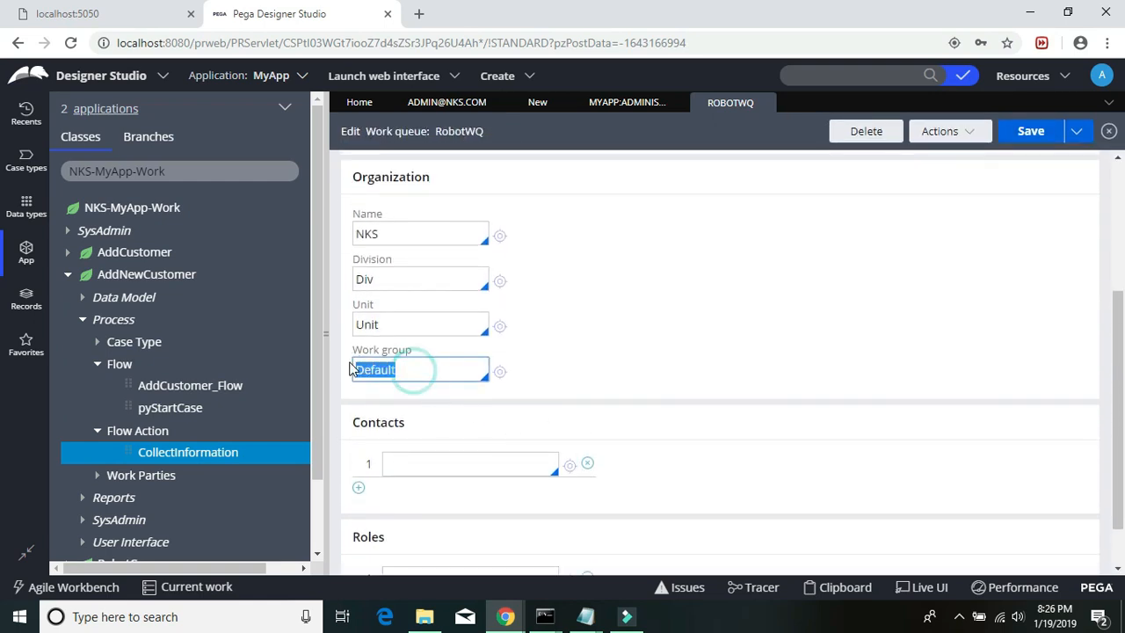
{"action": "key", "text": "BackSpace"}
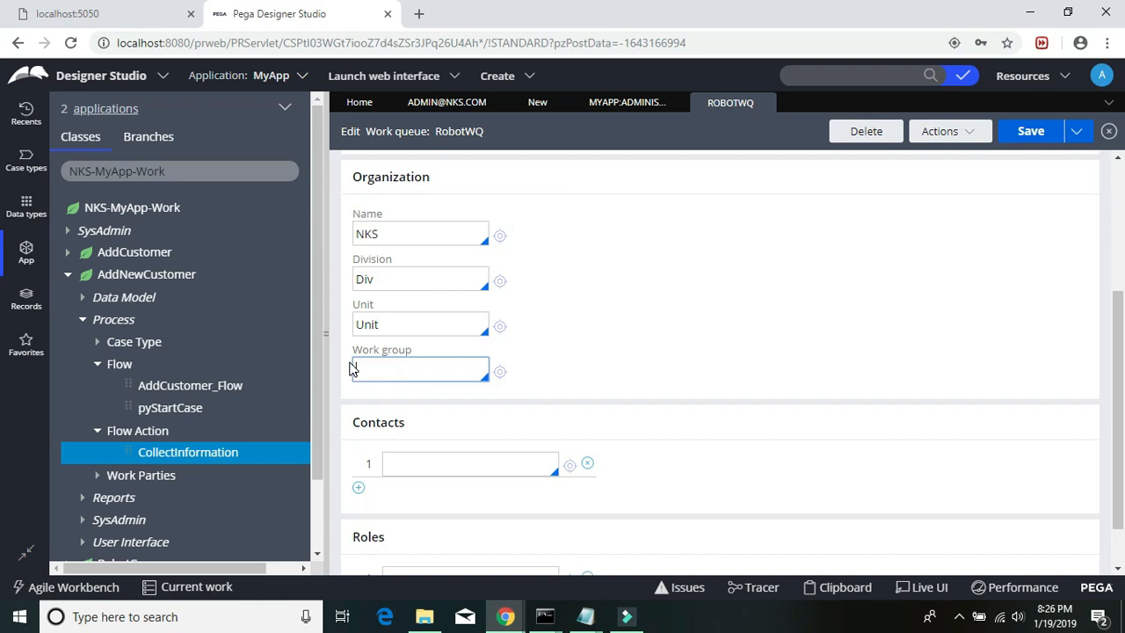
{"action": "left_click", "coordinate": [534, 110]}
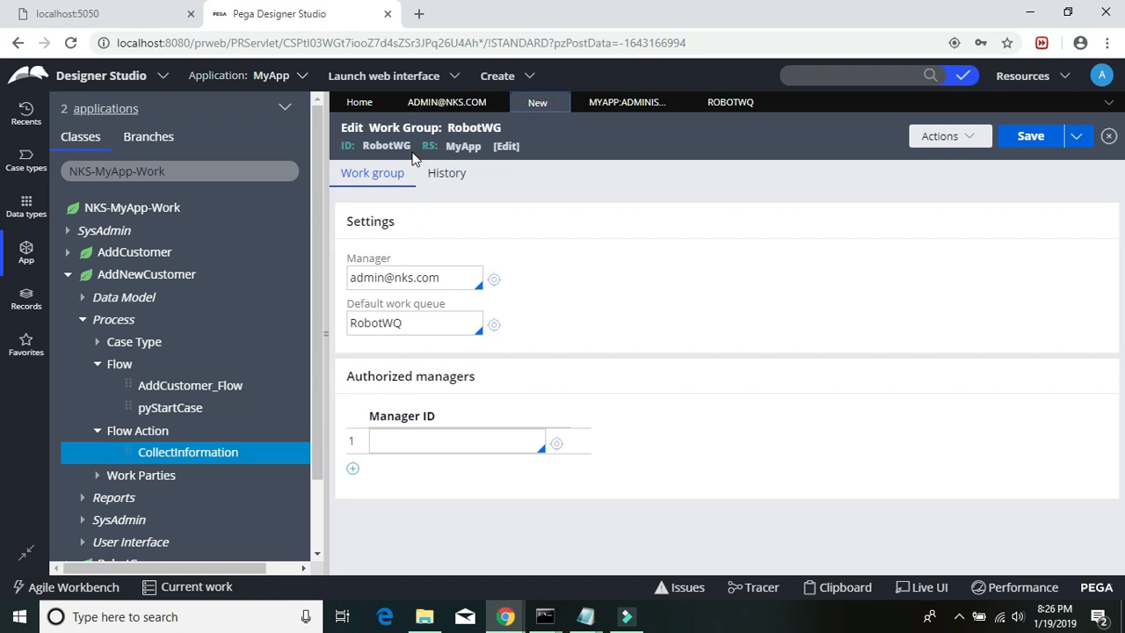
{"action": "left_click", "coordinate": [713, 105]}
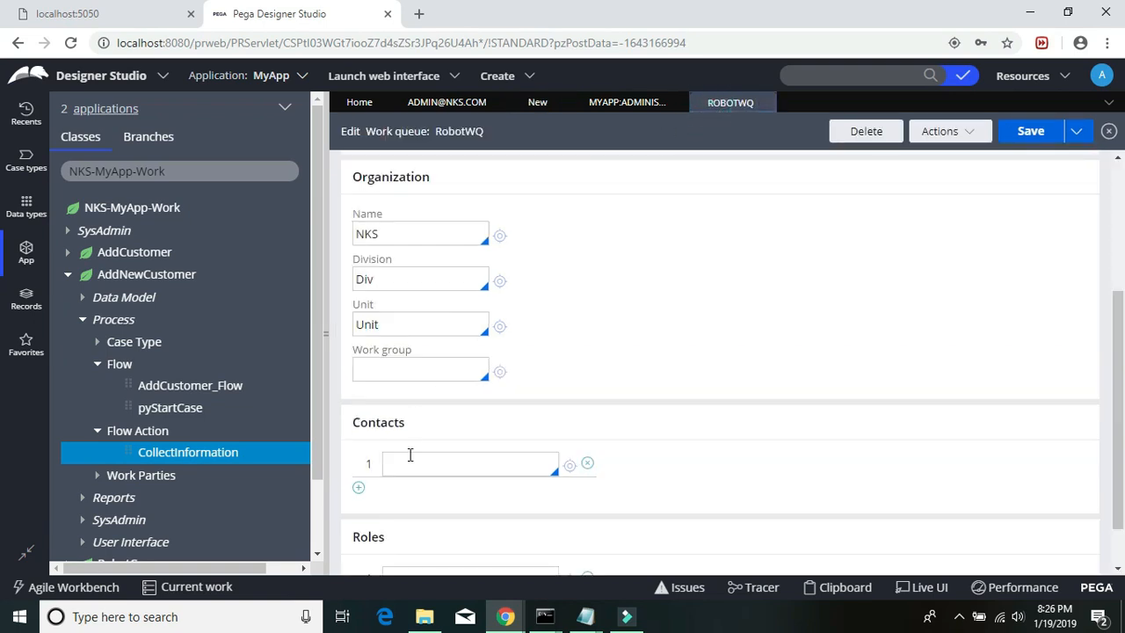
{"action": "left_click", "coordinate": [404, 371]}
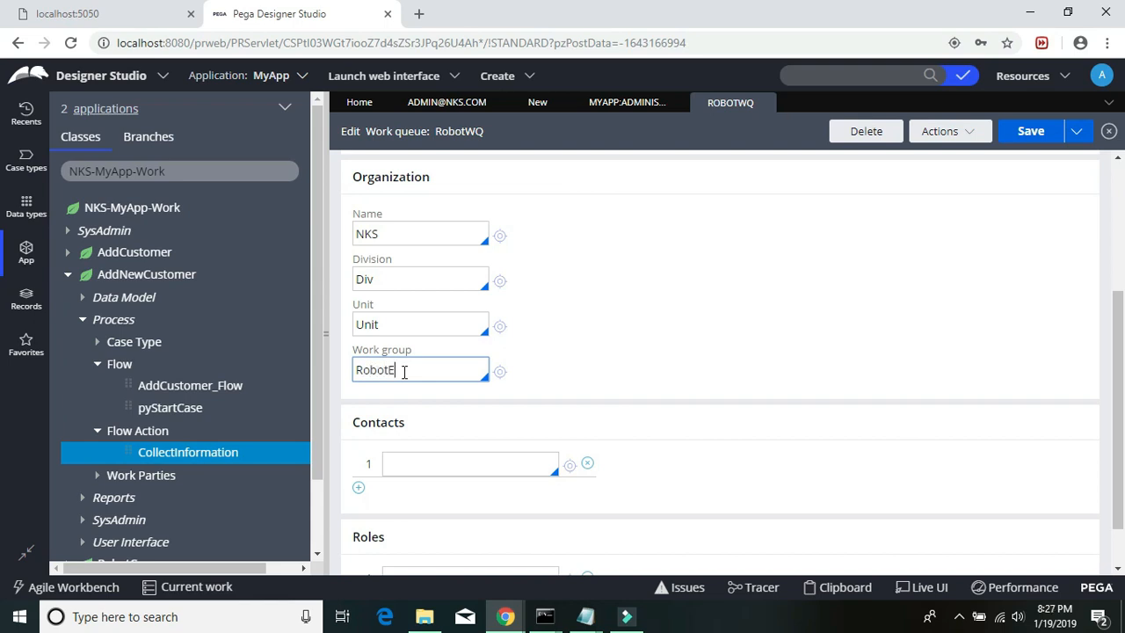
{"action": "type", "text": "RobotW"}
{"action": "type", "text": "Q"}
{"action": "left_click", "coordinate": [1019, 132]}
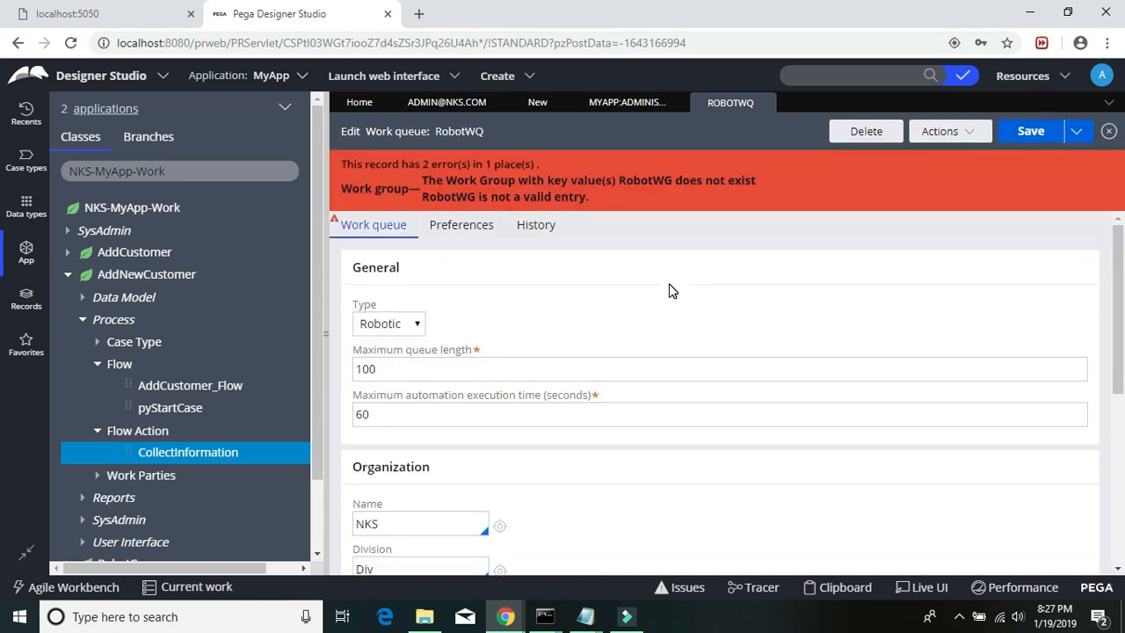
{"action": "scroll", "coordinate": [450, 500], "scroll_direction": "down", "scroll_amount": 3}
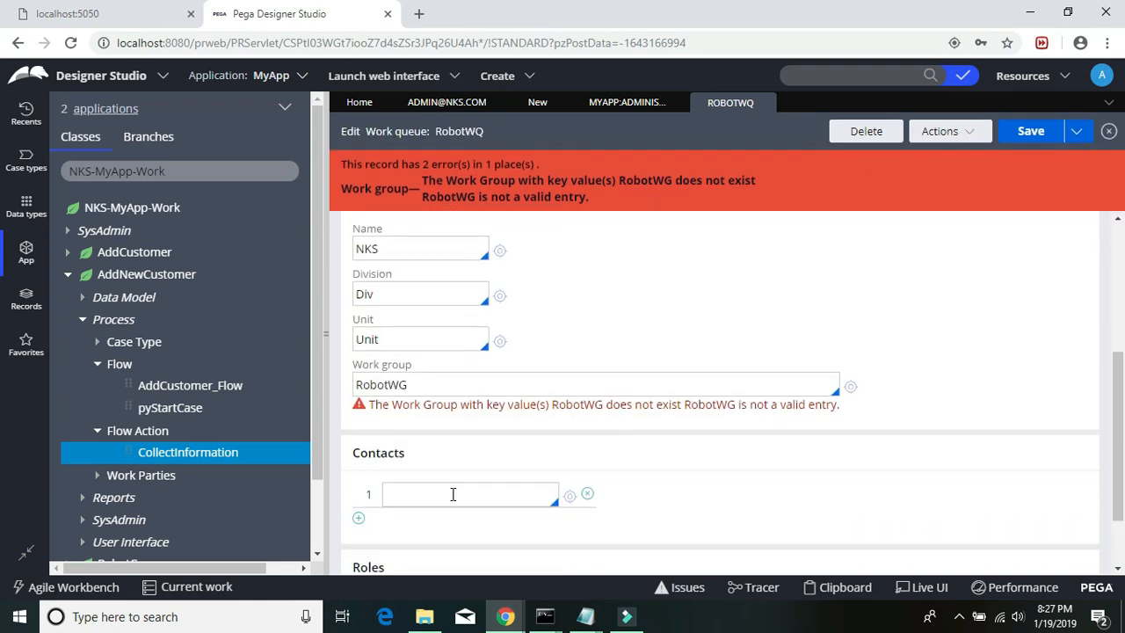
- Check the manager and default work queue of the unsaved RobotWG work group, and save the record
{"action": "left_click", "coordinate": [535, 107]}
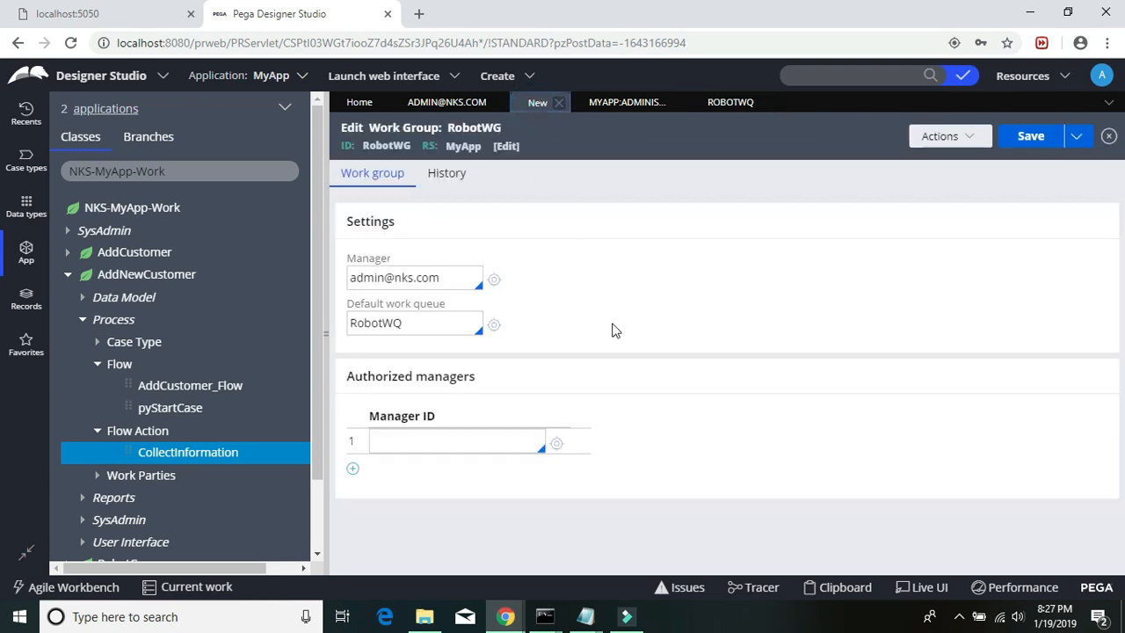
{"action": "left_click", "coordinate": [435, 328]}
{"action": "left_click", "coordinate": [459, 280]}
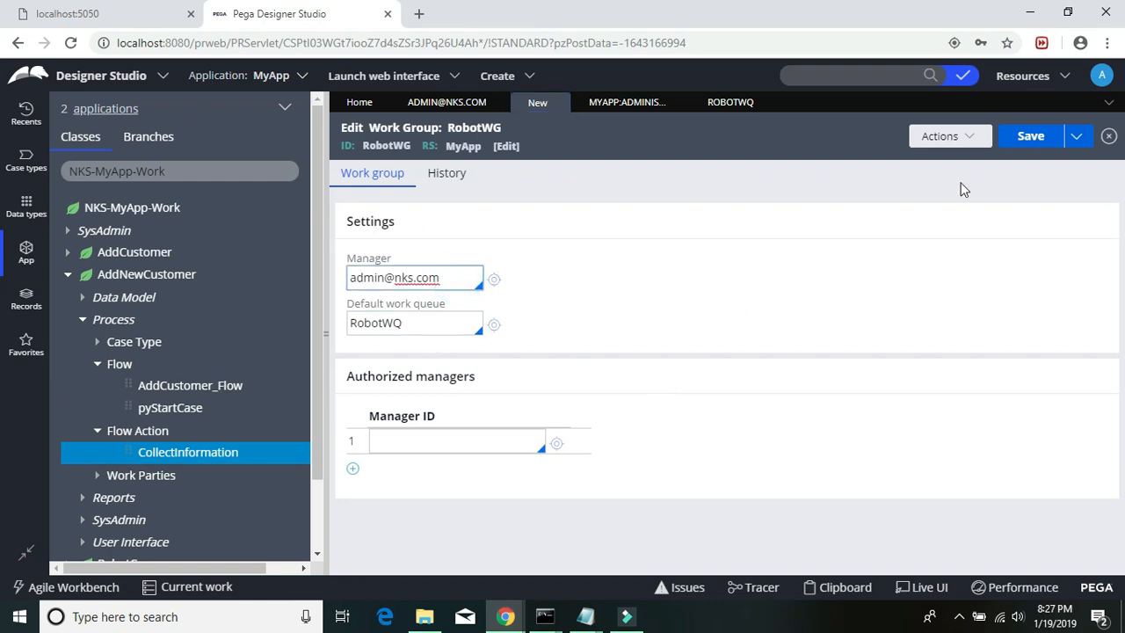
{"action": "left_click", "coordinate": [1030, 136]}
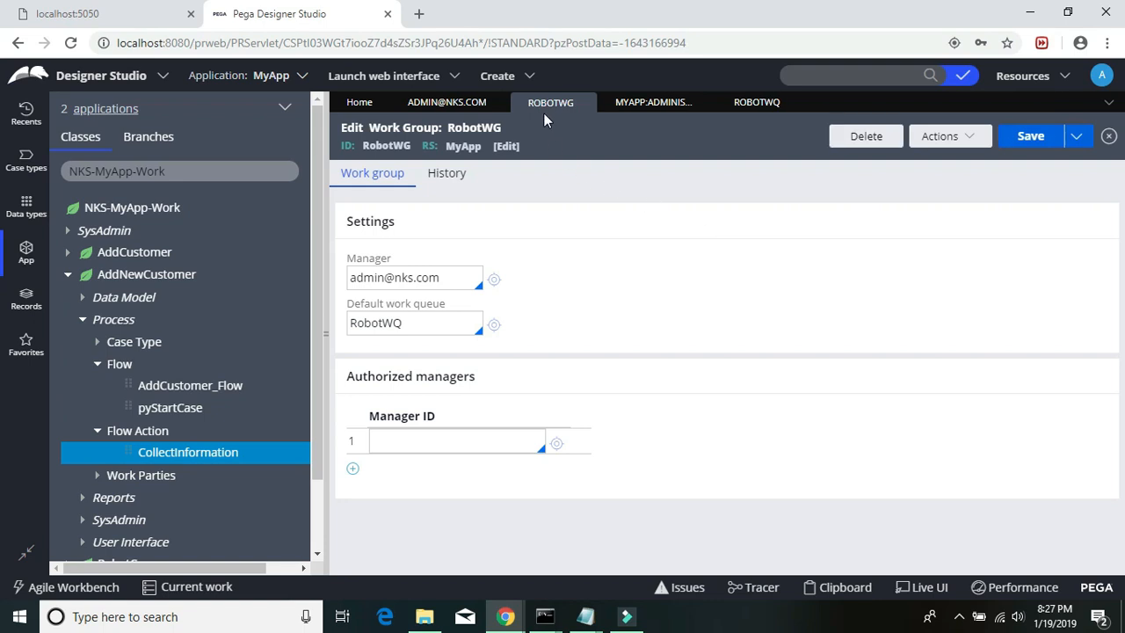
- Save the RobotWQ work queue again with RobotWG as its work group
{"action": "left_click", "coordinate": [746, 102]}
{"action": "left_click", "coordinate": [1031, 132]}
{"action": "left_click", "coordinate": [1023, 131]}
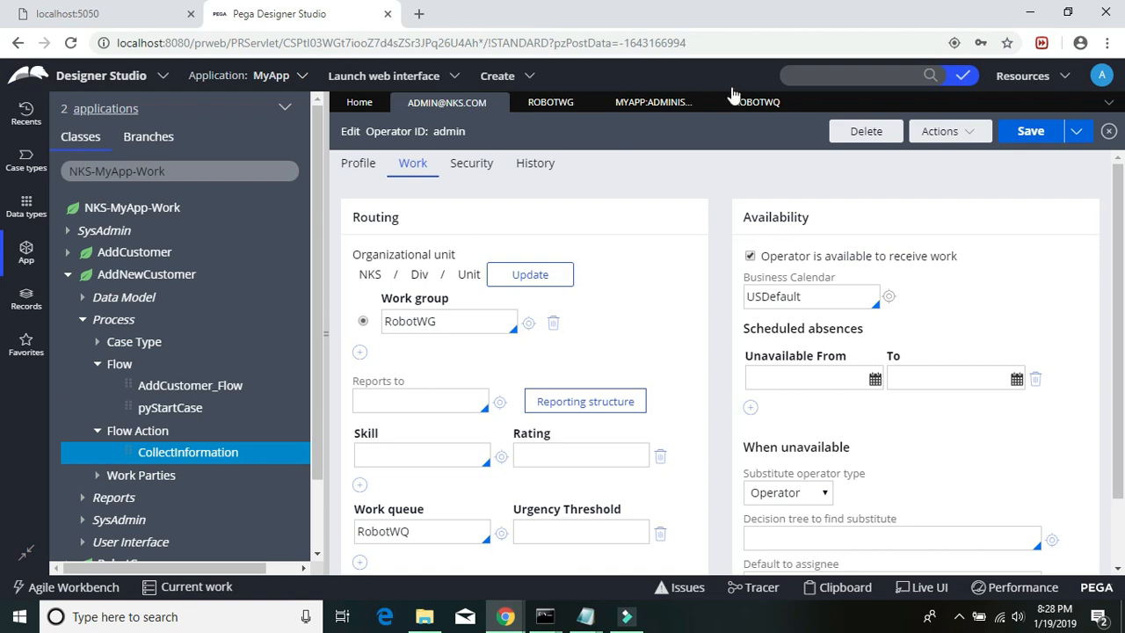
- Review the operator's profile, work routing and security settings, plus the manager and default work queue of the RobotWG work group
{"action": "left_click", "coordinate": [364, 167]}
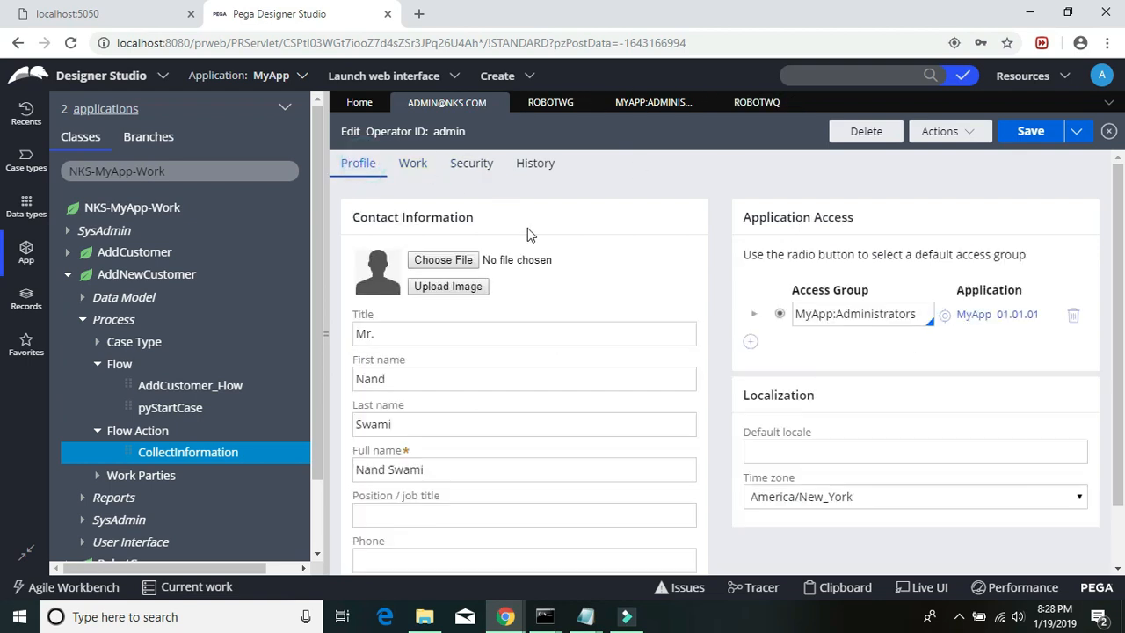
{"action": "scroll", "coordinate": [559, 361], "scroll_direction": "down", "scroll_amount": 1}
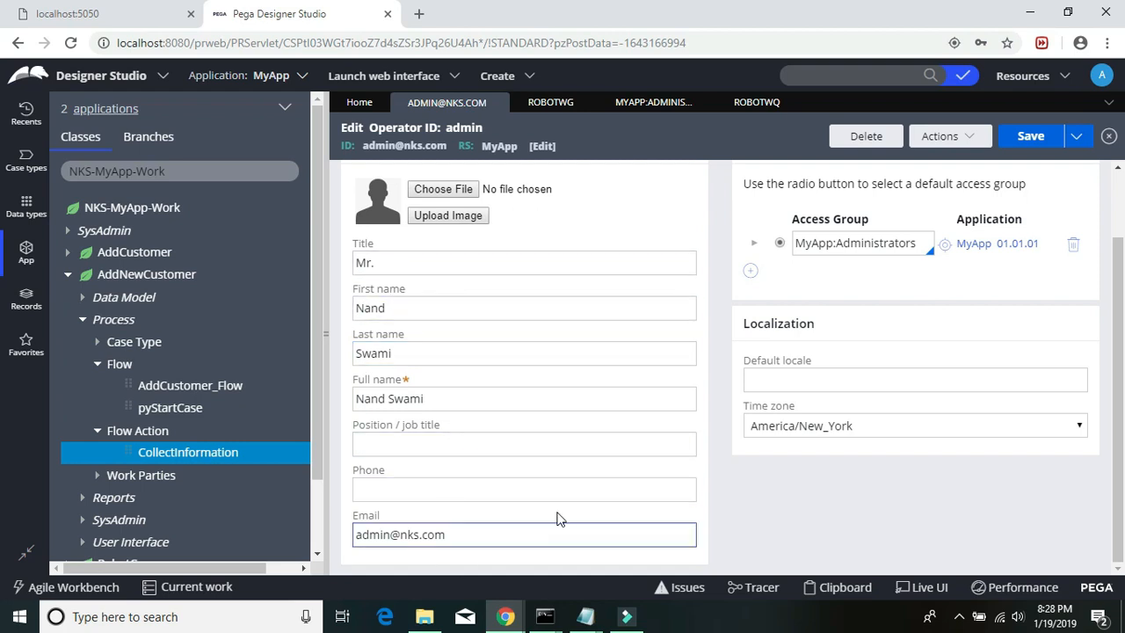
{"action": "scroll", "coordinate": [587, 510], "scroll_direction": "up", "scroll_amount": 1}
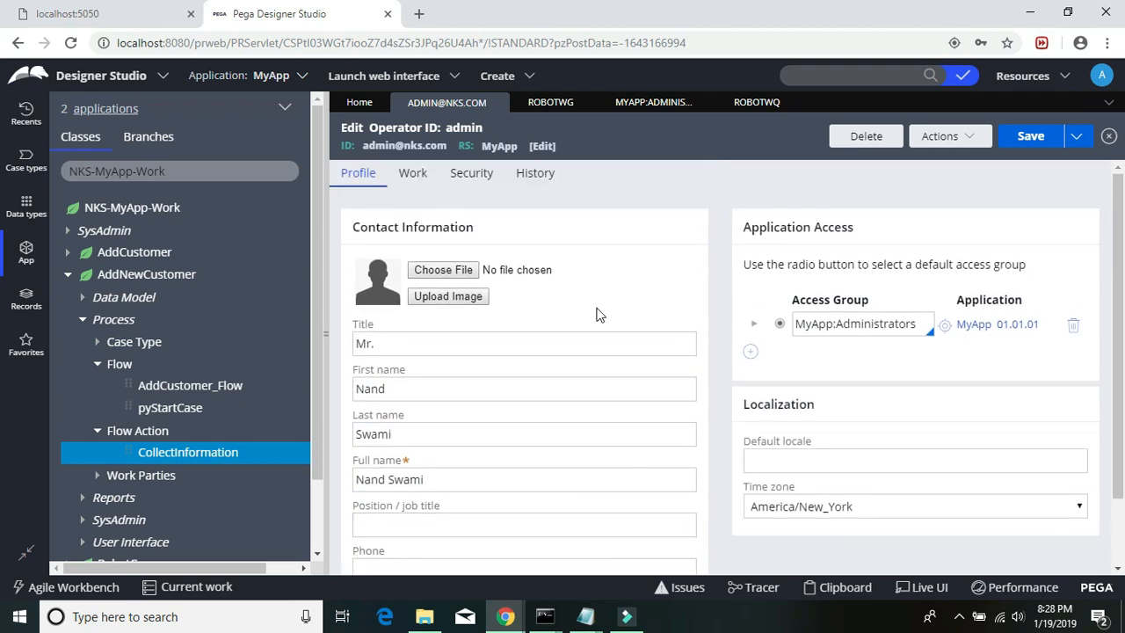
{"action": "left_click", "coordinate": [411, 175]}
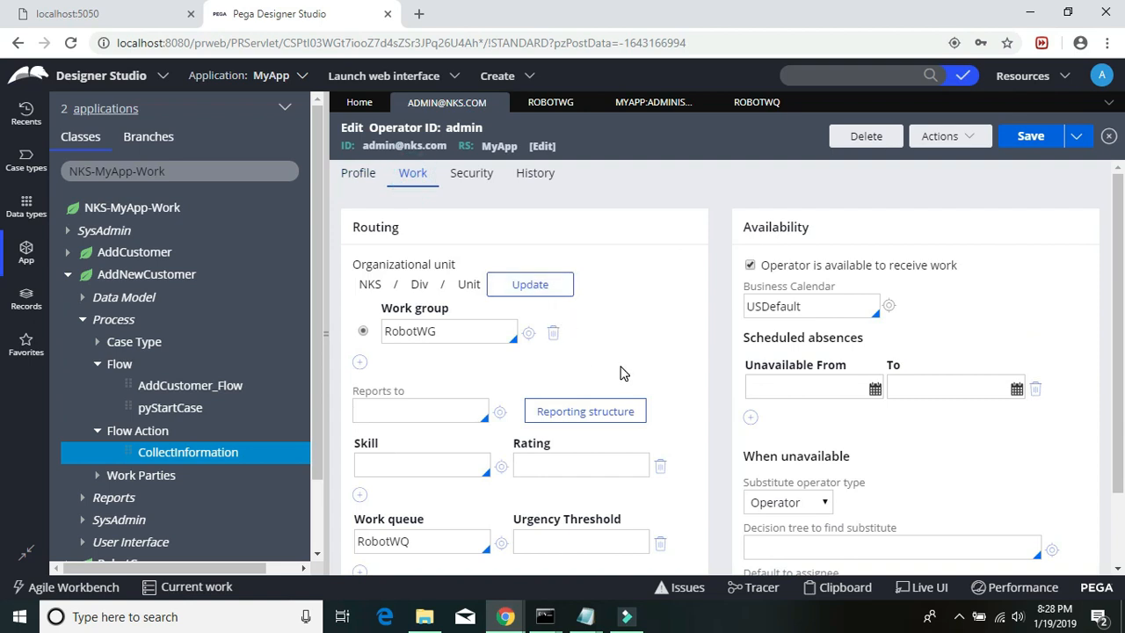
{"action": "scroll", "coordinate": [621, 373], "scroll_direction": "down", "scroll_amount": 1}
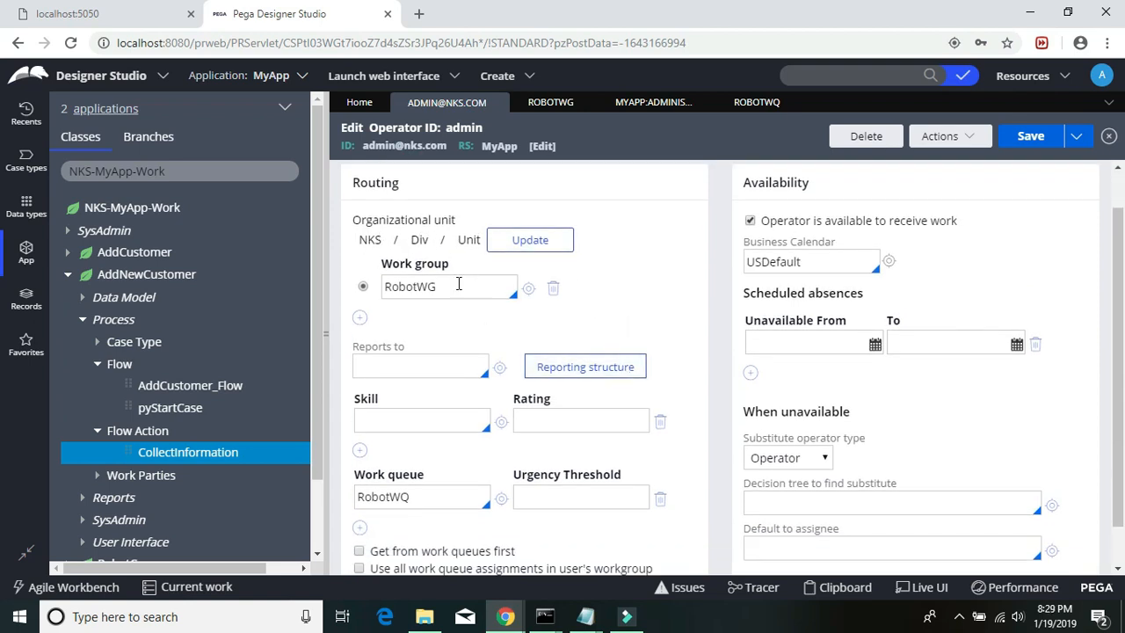
{"action": "scroll", "coordinate": [441, 416], "scroll_direction": "down", "scroll_amount": 1}
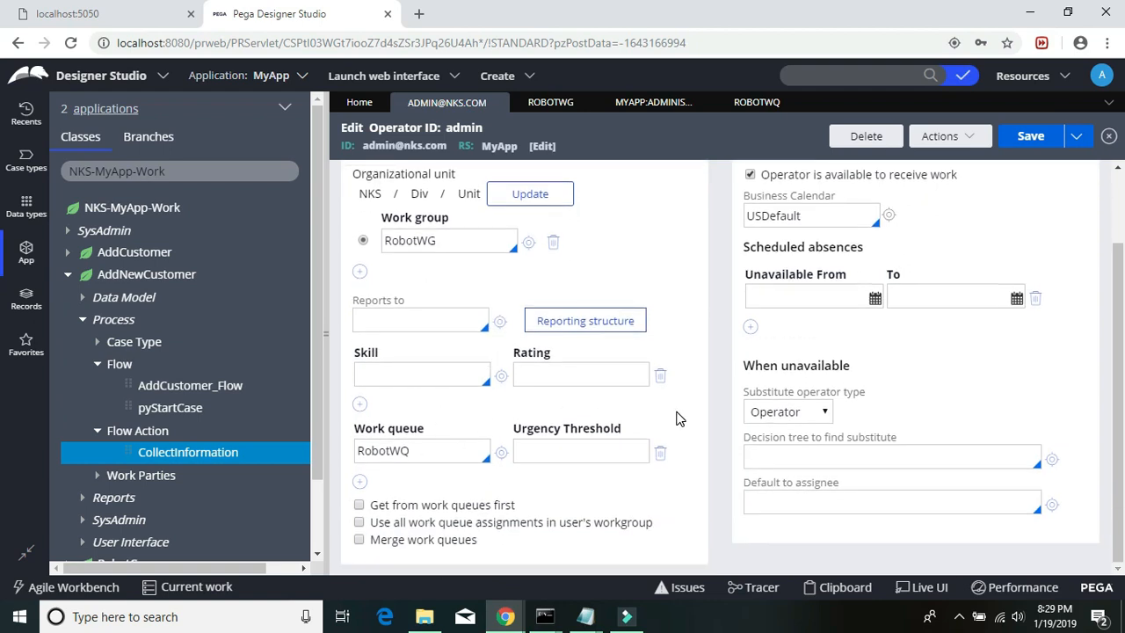
{"action": "scroll", "coordinate": [677, 416], "scroll_direction": "up", "scroll_amount": 2}
{"action": "left_click", "coordinate": [472, 172]}
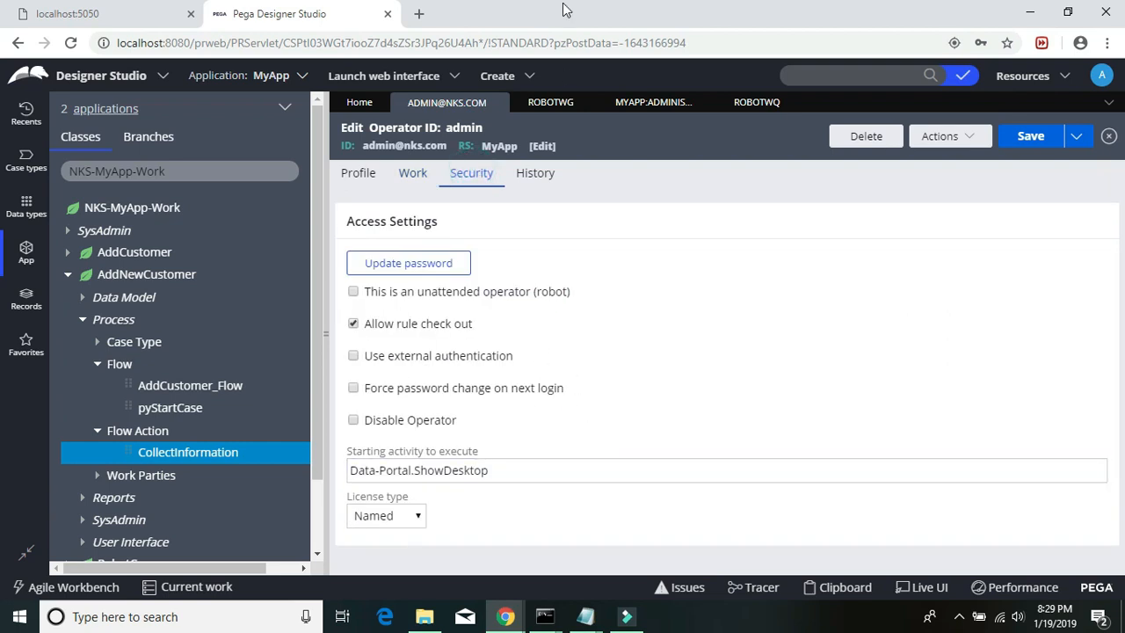
{"action": "left_click", "coordinate": [540, 102]}
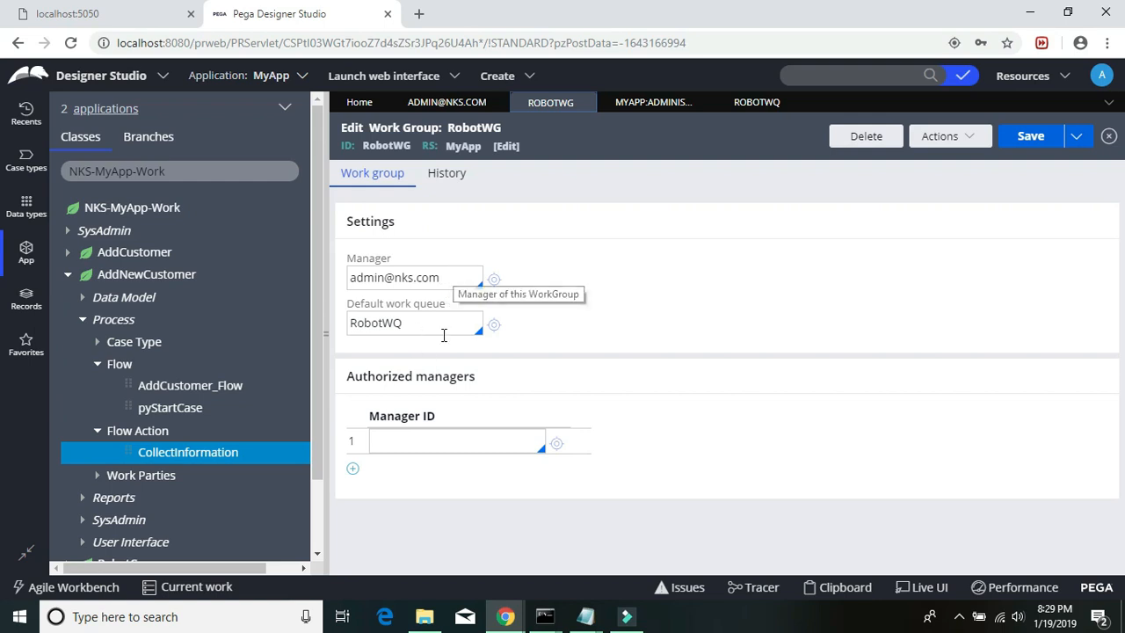
{"action": "left_click_drag", "start_coordinate": [442, 325], "coordinate": [356, 324]}
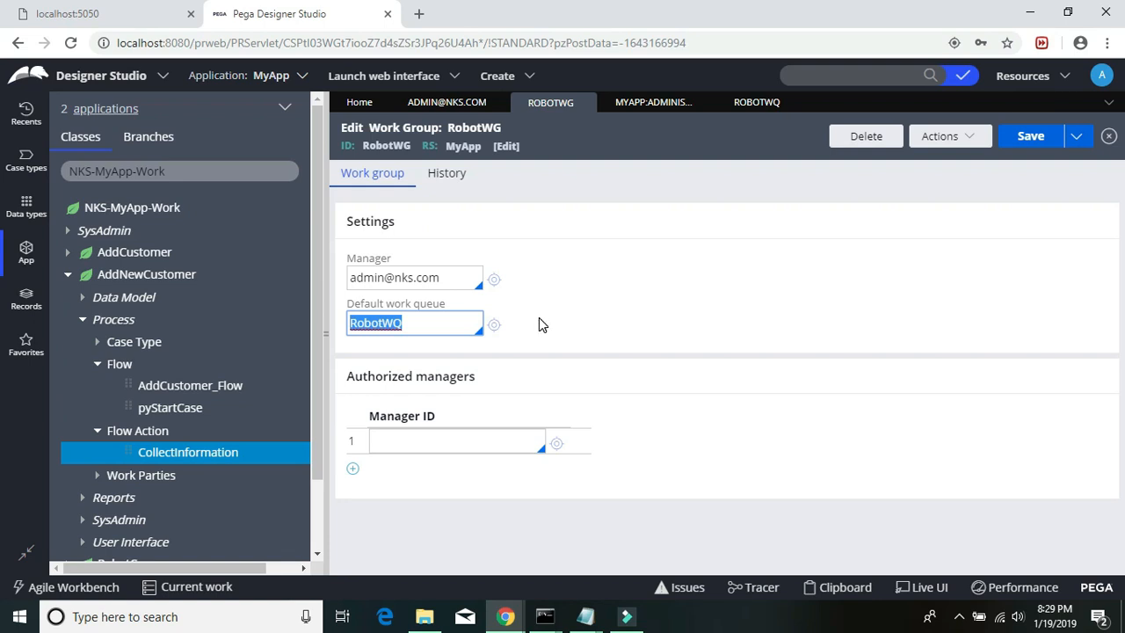
- Review the MyApp:Administrators access group's portals, roles, work pools, access control, run time configuration and operators
{"action": "left_click", "coordinate": [655, 102]}
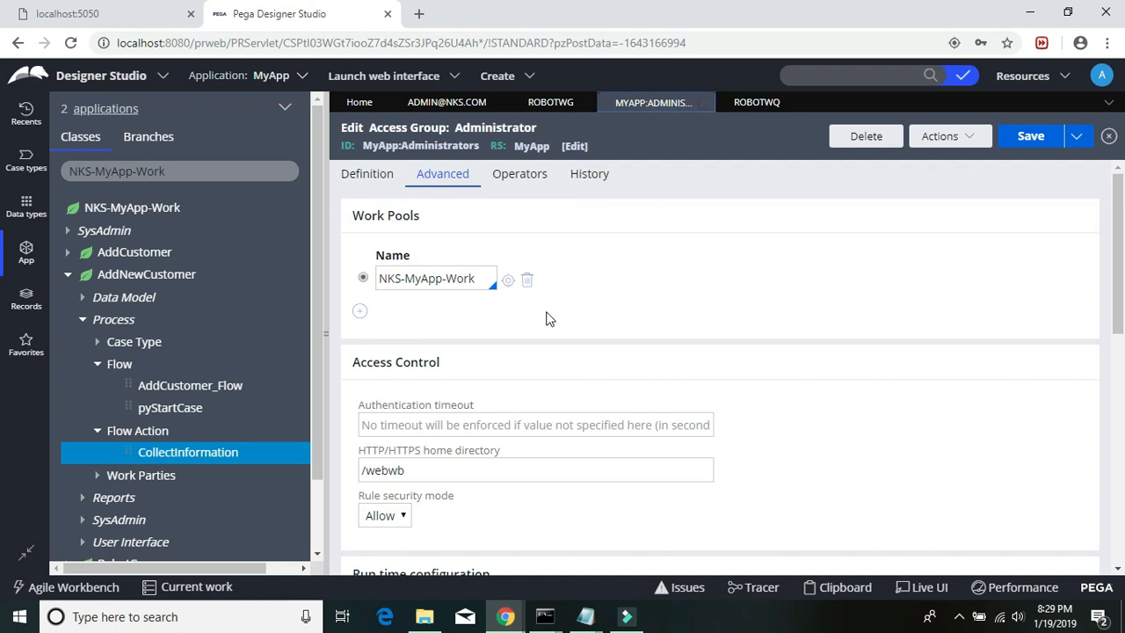
{"action": "left_click", "coordinate": [366, 179]}
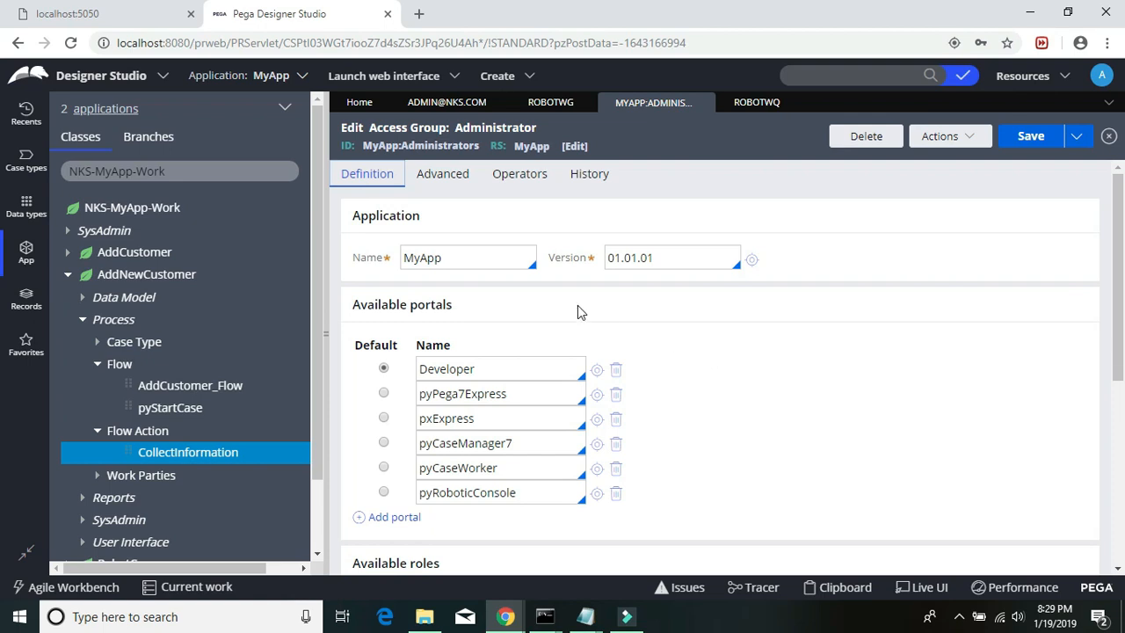
{"action": "scroll", "coordinate": [735, 370], "scroll_direction": "down", "scroll_amount": 1}
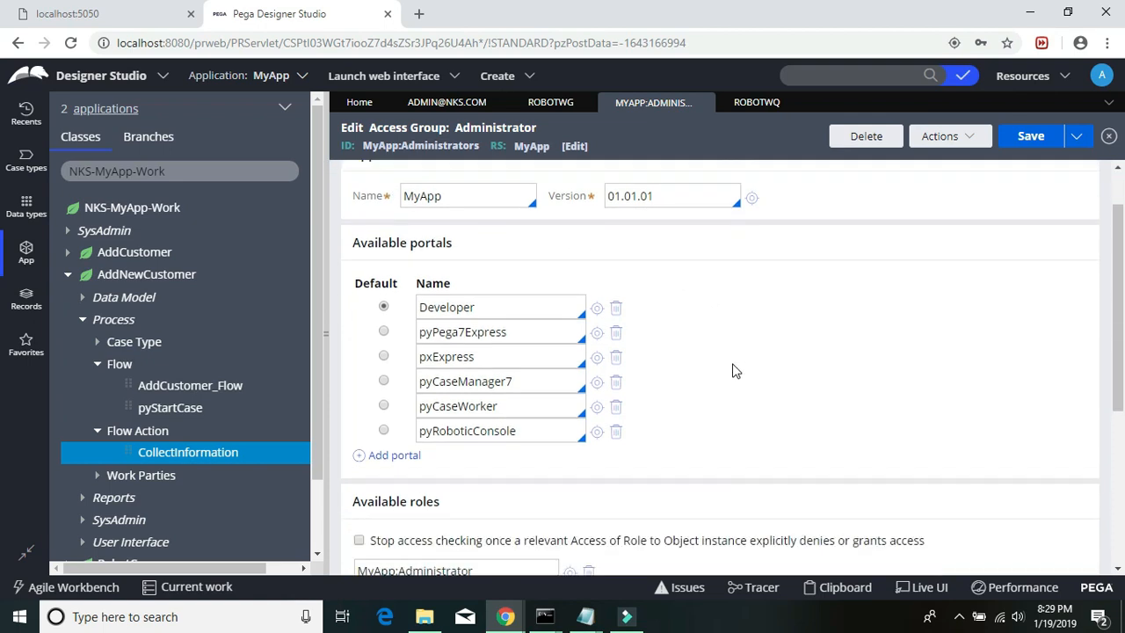
{"action": "scroll", "coordinate": [734, 370], "scroll_direction": "down", "scroll_amount": 1}
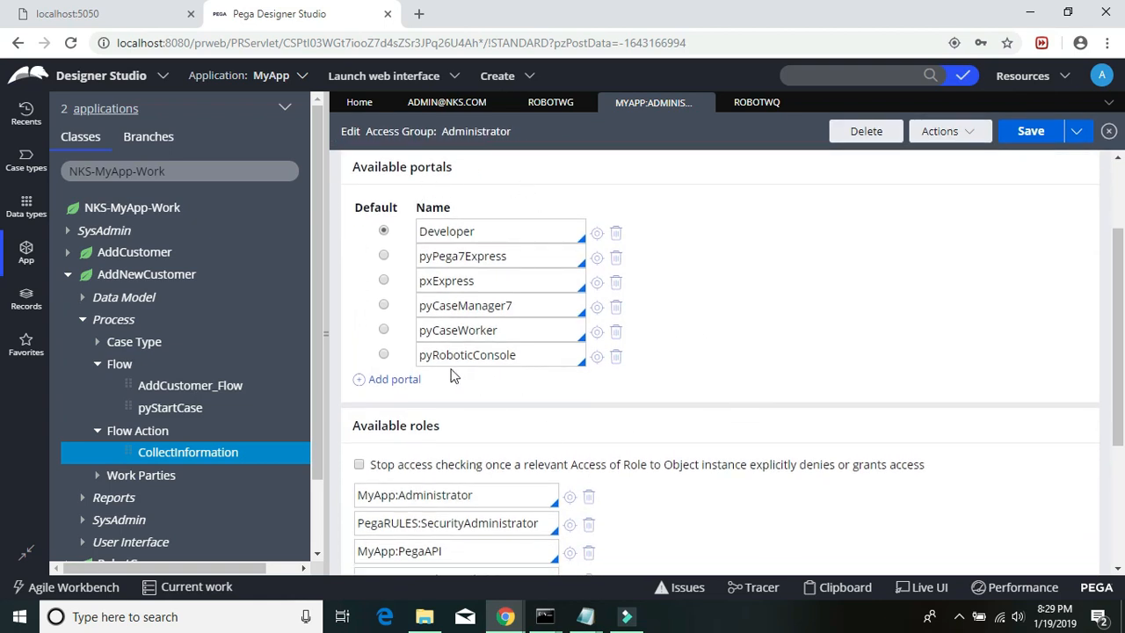
{"action": "scroll", "coordinate": [789, 450], "scroll_direction": "down", "scroll_amount": 3}
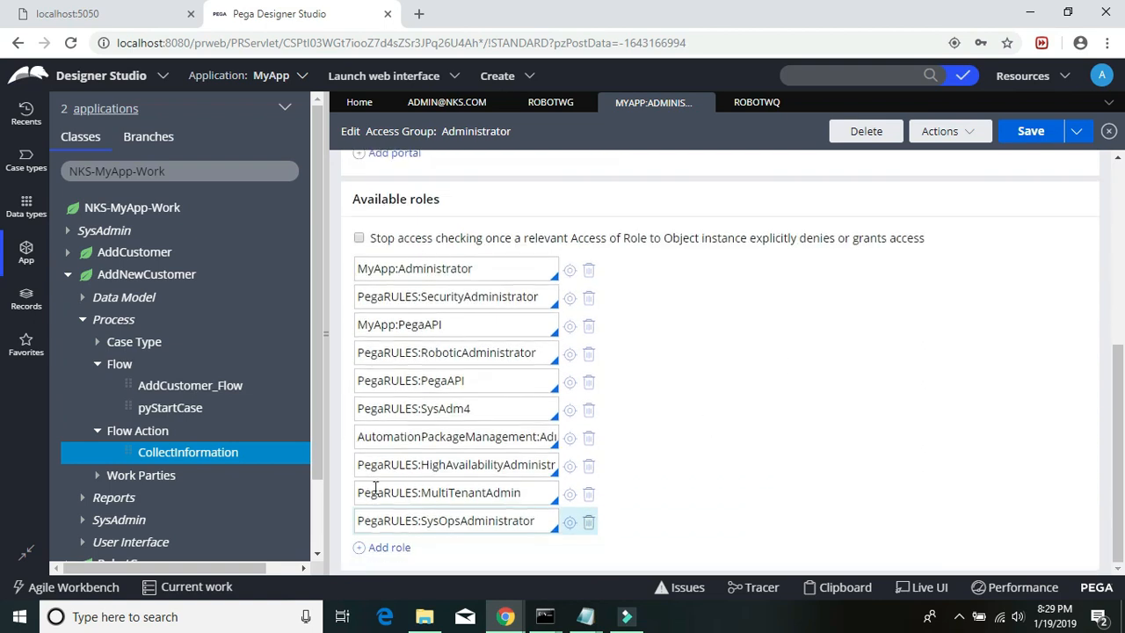
{"action": "scroll", "coordinate": [699, 410], "scroll_direction": "up", "scroll_amount": 5}
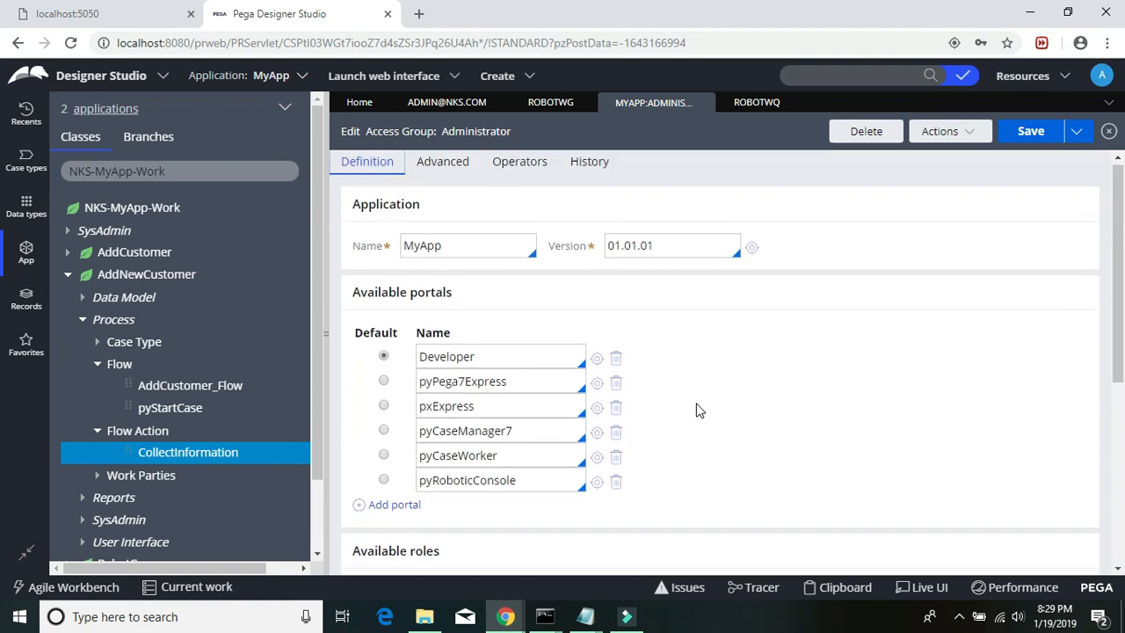
{"action": "left_click", "coordinate": [457, 175]}
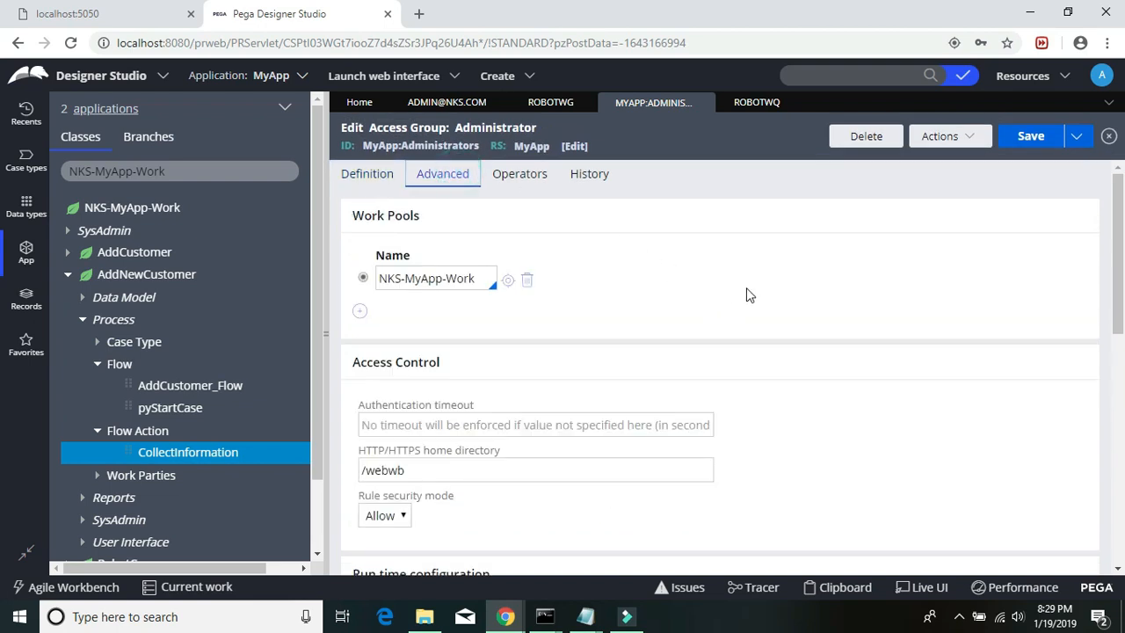
{"action": "scroll", "coordinate": [747, 293], "scroll_direction": "down", "scroll_amount": 2}
{"action": "scroll", "coordinate": [747, 294], "scroll_direction": "down", "scroll_amount": 3}
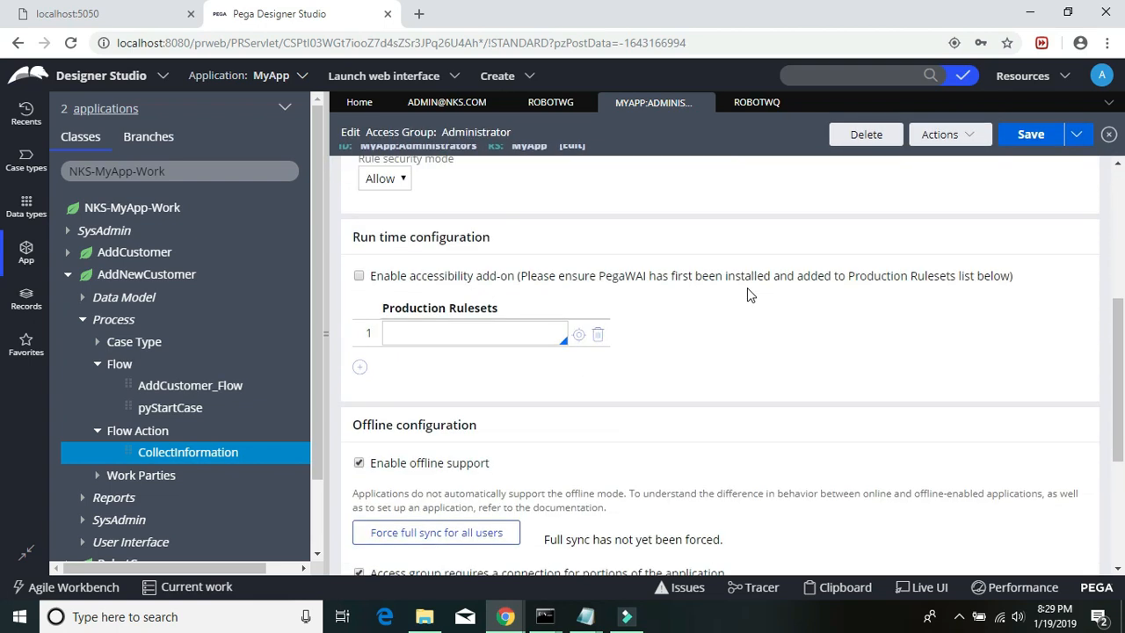
{"action": "scroll", "coordinate": [747, 294], "scroll_direction": "up", "scroll_amount": 4}
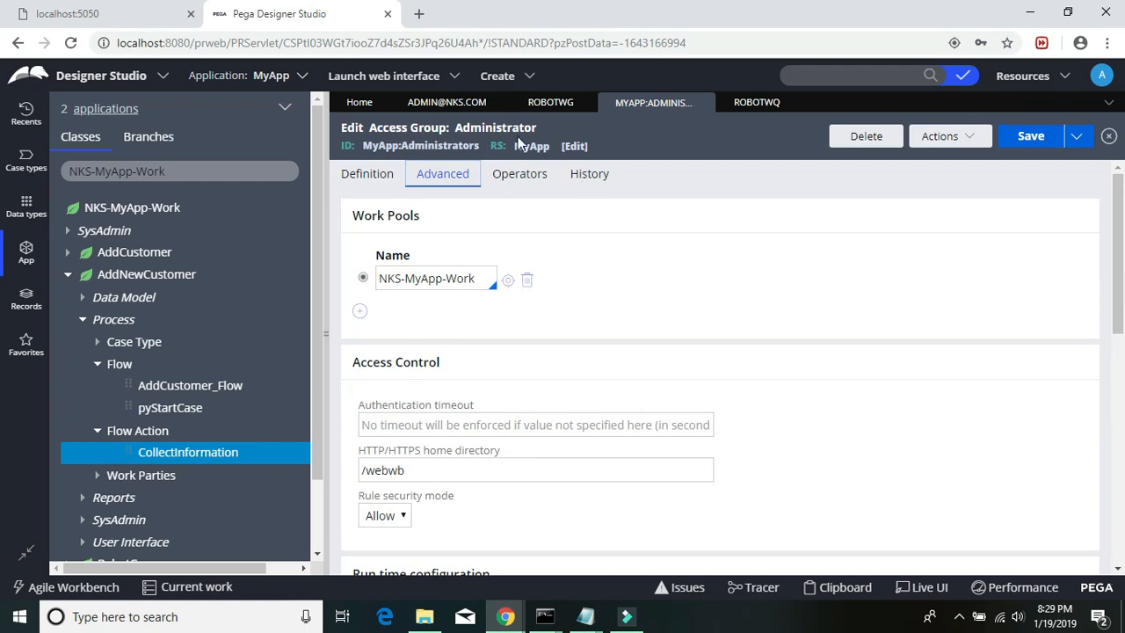
{"action": "left_click", "coordinate": [521, 175]}
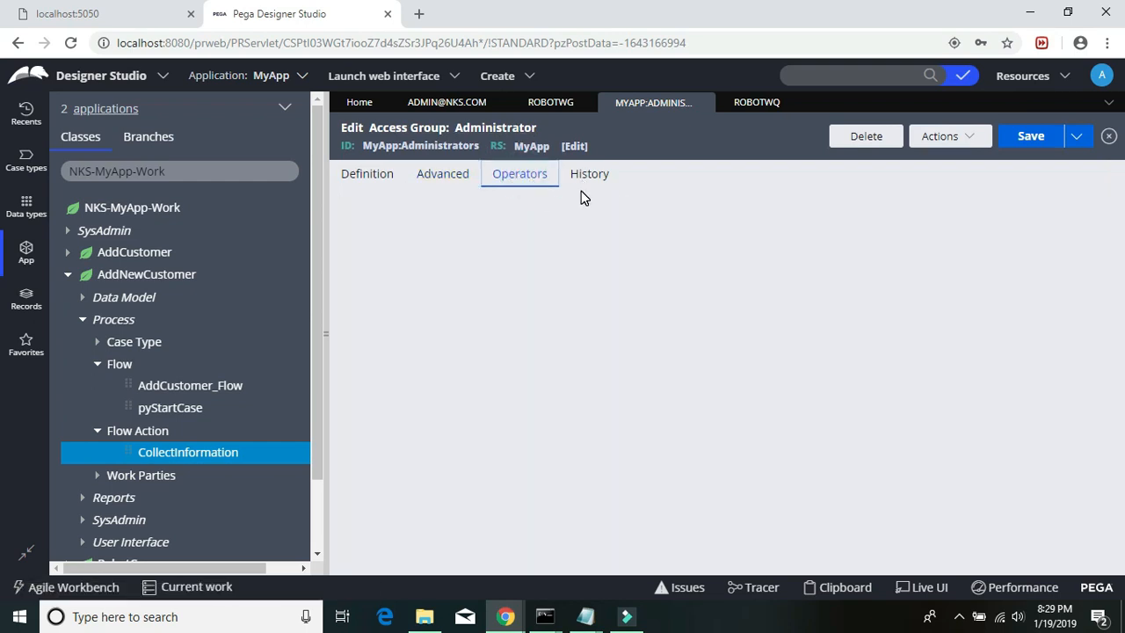
{"action": "left_click", "coordinate": [587, 189]}
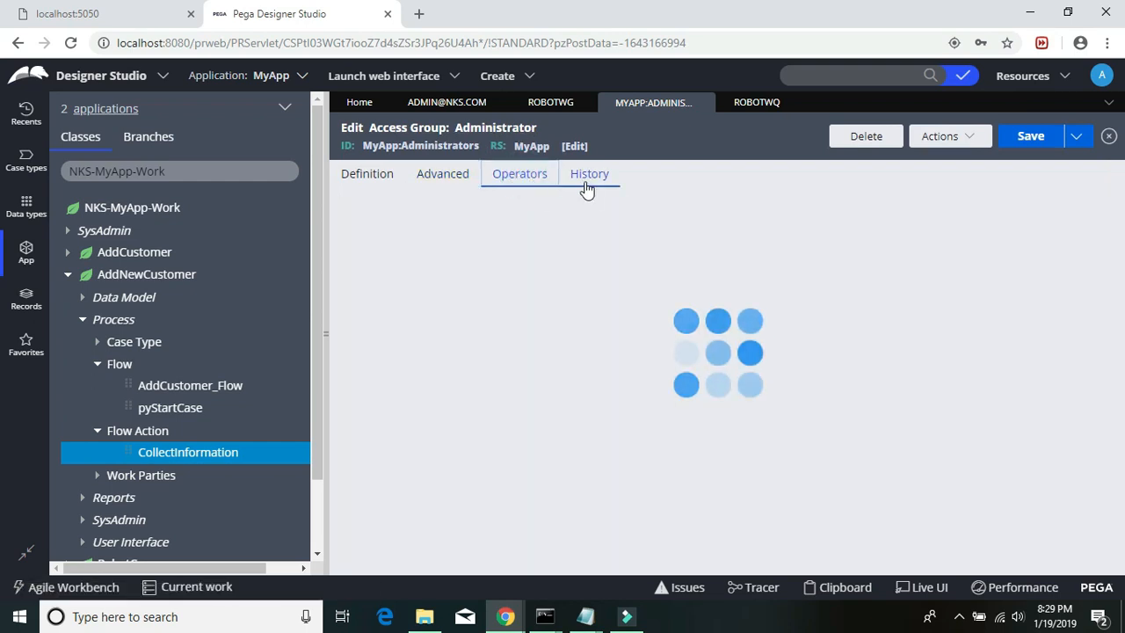
- Examine RobotWQ's type, queue limits and organization, comparing its division, unit and work group with the operator's routing
{"action": "left_click", "coordinate": [754, 103]}
{"action": "scroll", "coordinate": [570, 222], "scroll_direction": "up", "scroll_amount": 5}
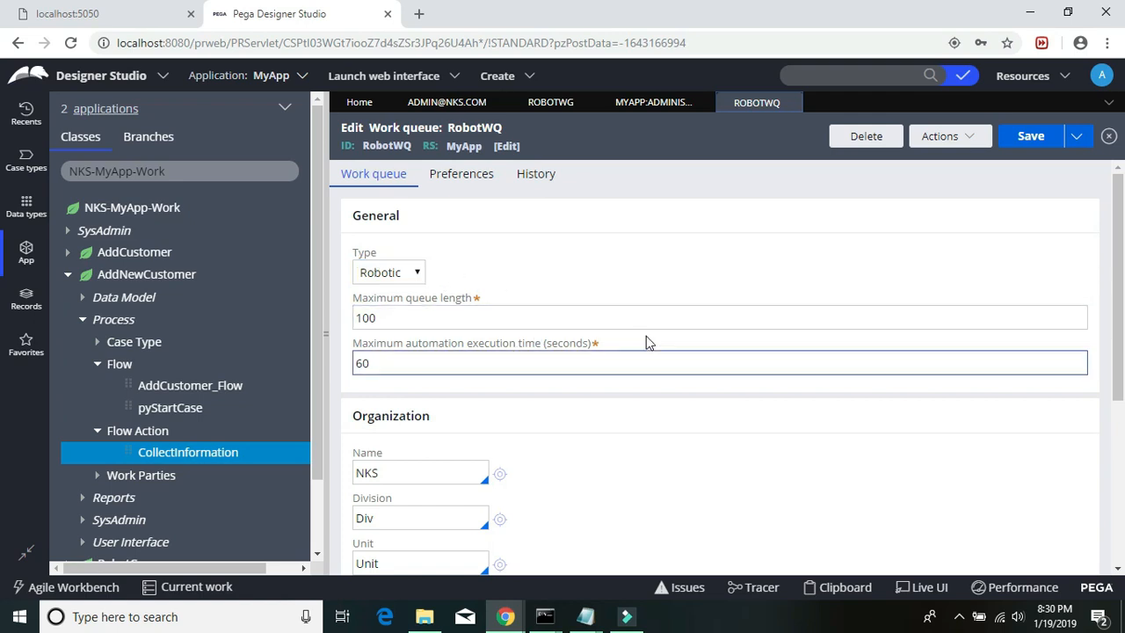
{"action": "scroll", "coordinate": [690, 299], "scroll_direction": "down", "scroll_amount": 3}
{"action": "scroll", "coordinate": [690, 299], "scroll_direction": "up", "scroll_amount": 1}
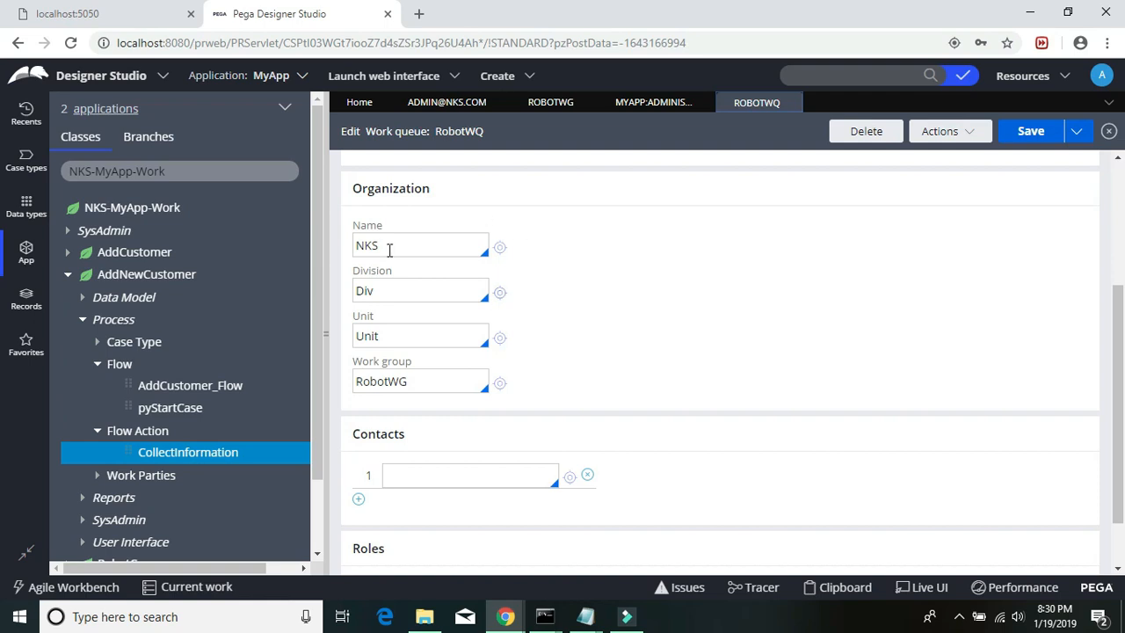
{"action": "left_click", "coordinate": [446, 103]}
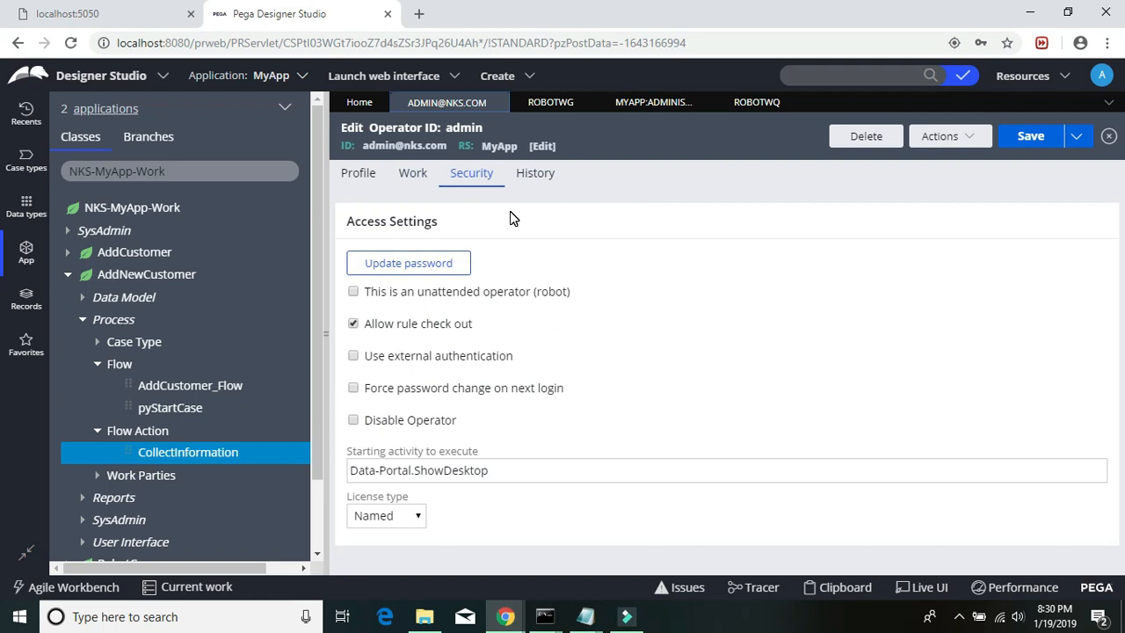
{"action": "left_click", "coordinate": [356, 174]}
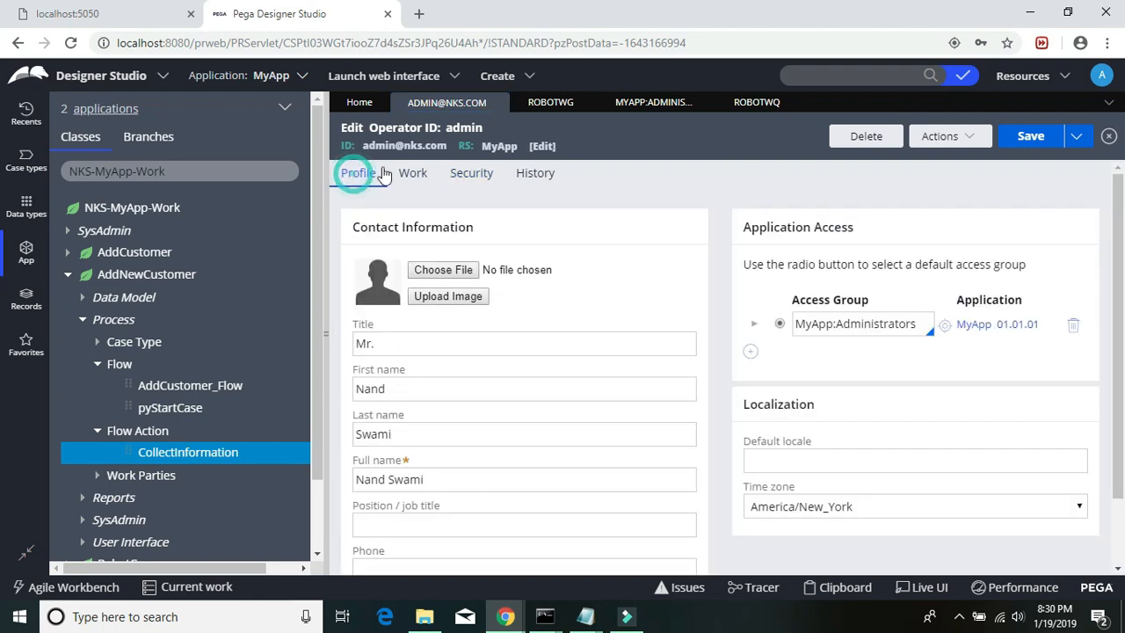
{"action": "left_click", "coordinate": [416, 174]}
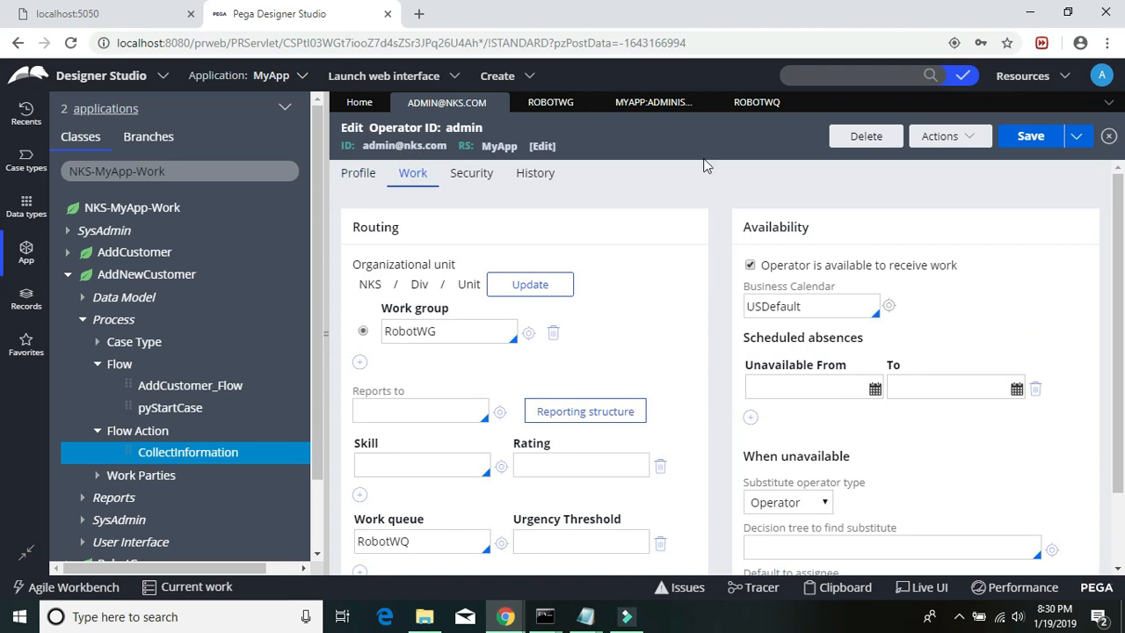
{"action": "left_click", "coordinate": [734, 104]}
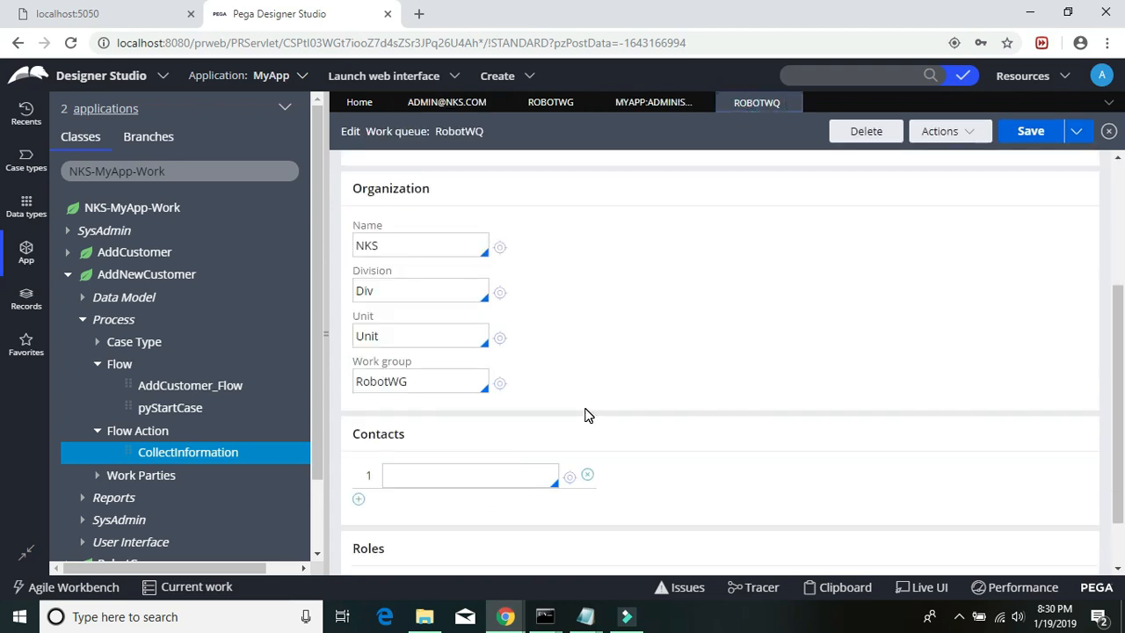
{"action": "scroll", "coordinate": [587, 415], "scroll_direction": "down", "scroll_amount": 1}
{"action": "scroll", "coordinate": [587, 416], "scroll_direction": "up", "scroll_amount": 3}
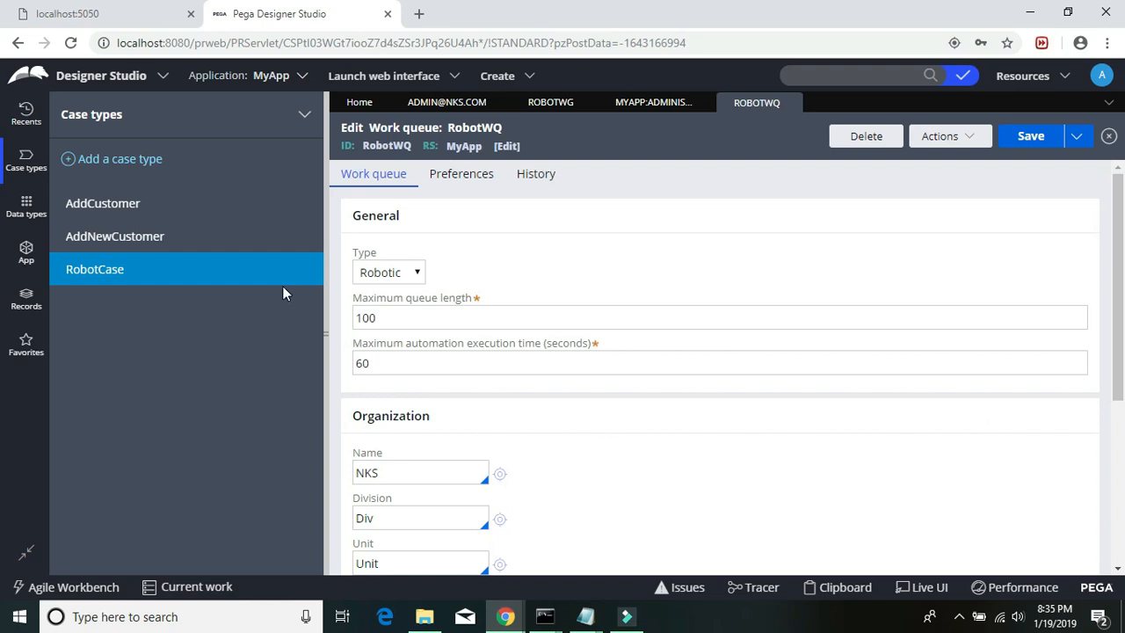
- Add a case type named RPACase and open its workflow
{"action": "left_click", "coordinate": [123, 161]}
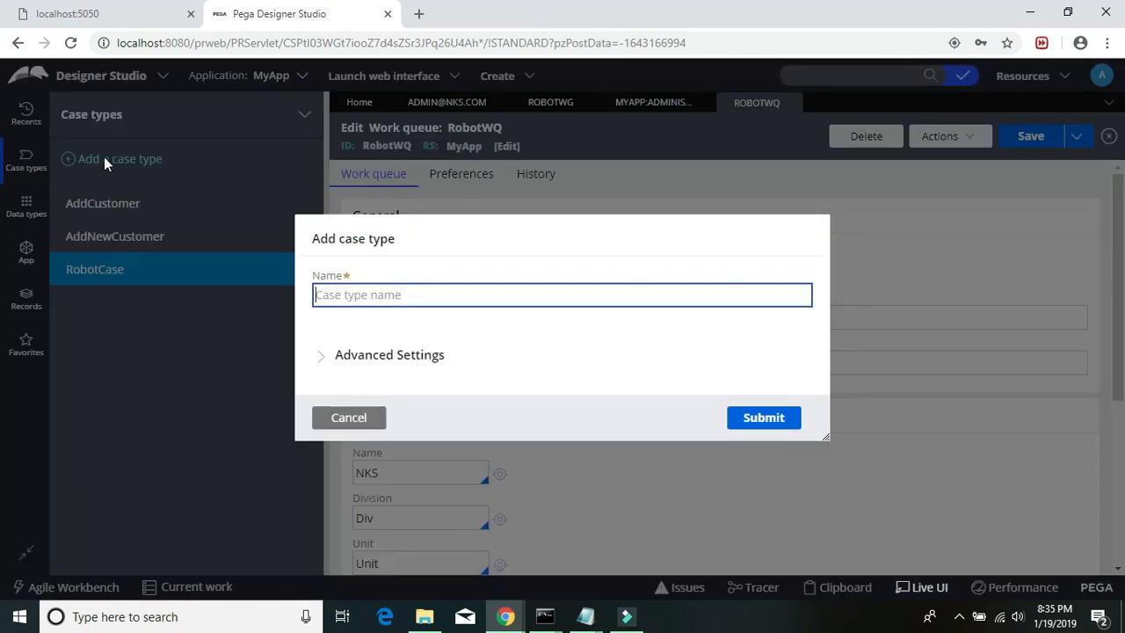
{"action": "left_click", "coordinate": [377, 295]}
{"action": "type", "text": "RPACase"}
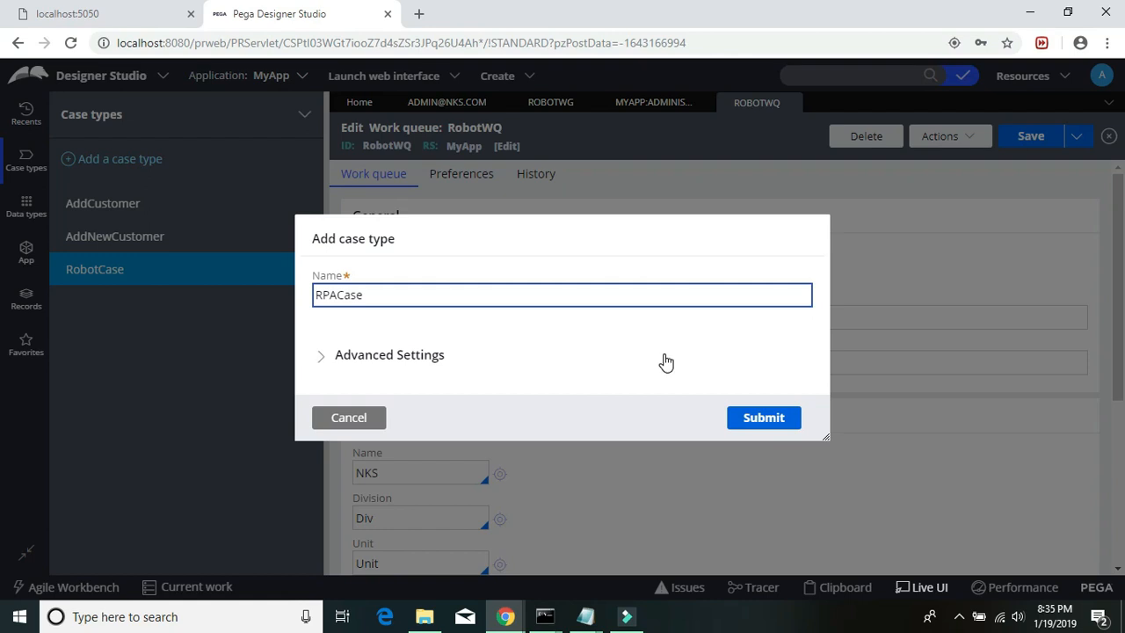
{"action": "left_click", "coordinate": [757, 419]}
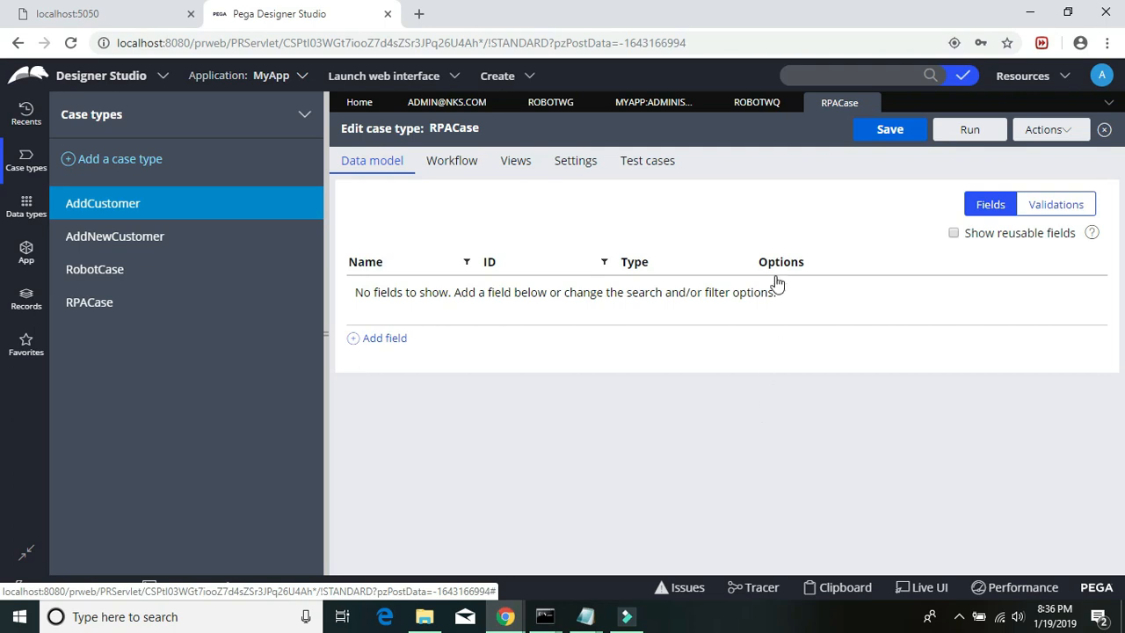
{"action": "left_click", "coordinate": [455, 167]}
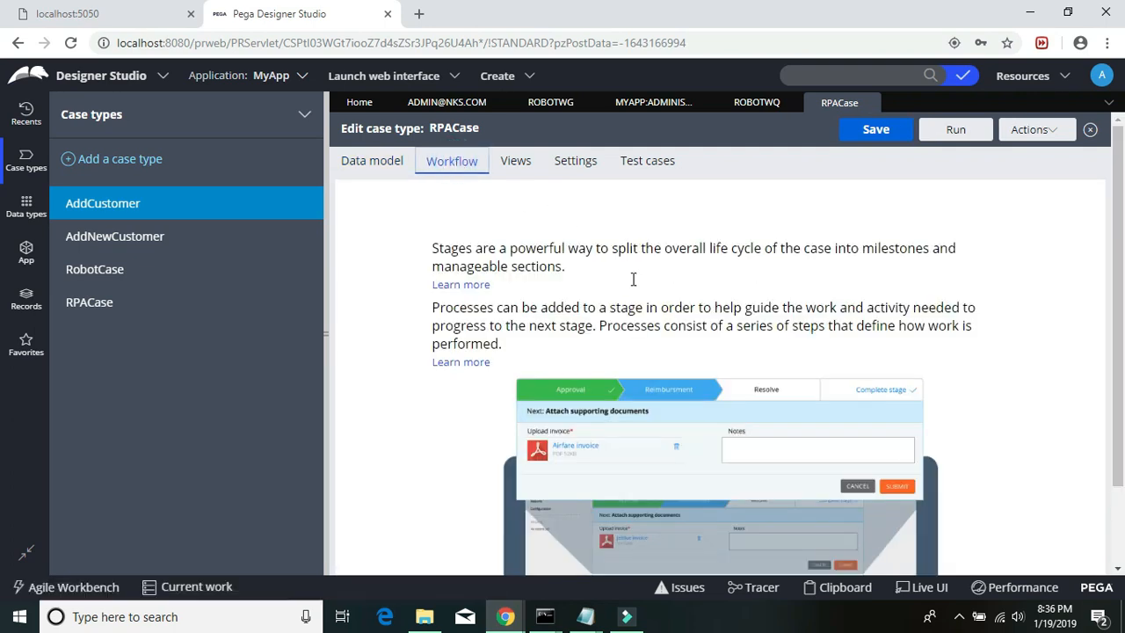
- Add a life cycle to the RPACase case type and name its first stage CollectData
{"action": "scroll", "coordinate": [728, 398], "scroll_direction": "down", "scroll_amount": 2}
{"action": "scroll", "coordinate": [728, 398], "scroll_direction": "down", "scroll_amount": 1}
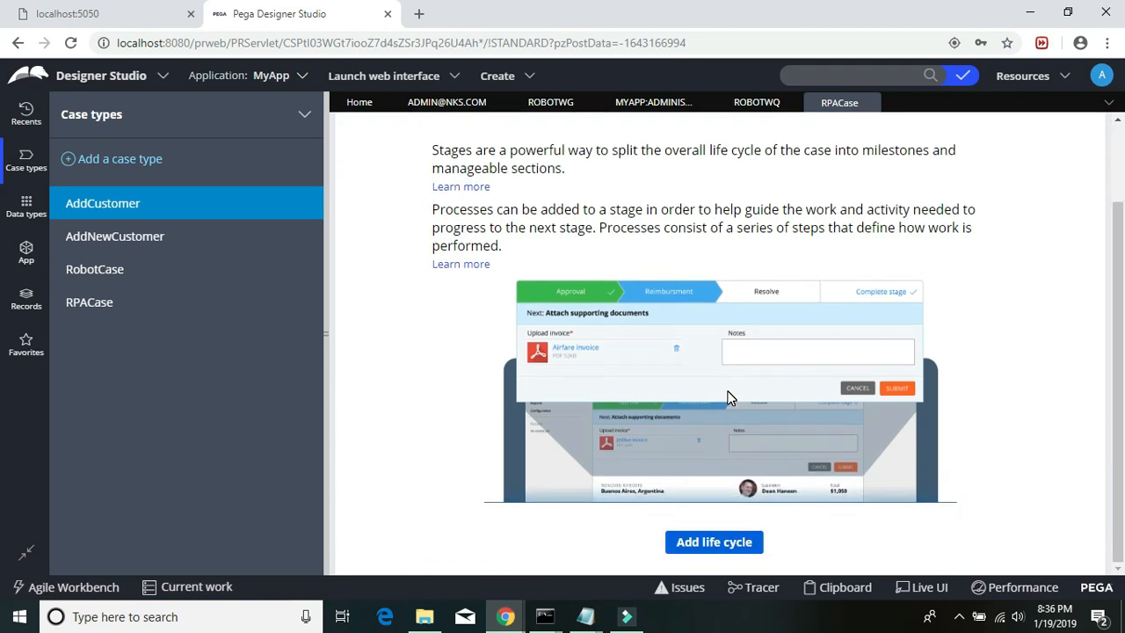
{"action": "left_click", "coordinate": [687, 540]}
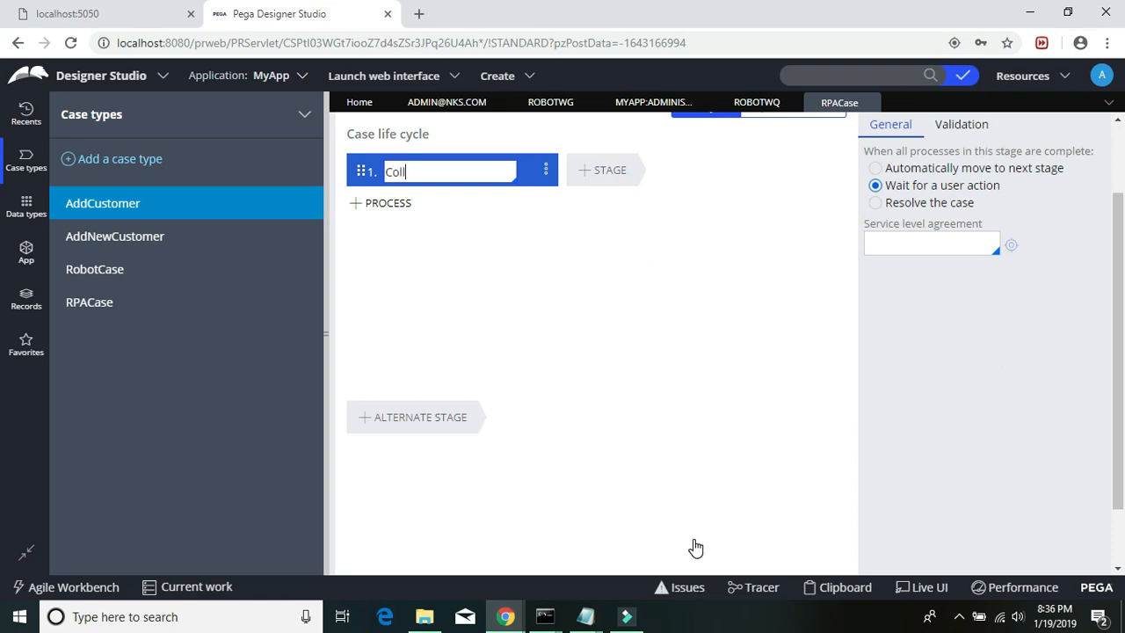
{"action": "type", "text": "Data"}
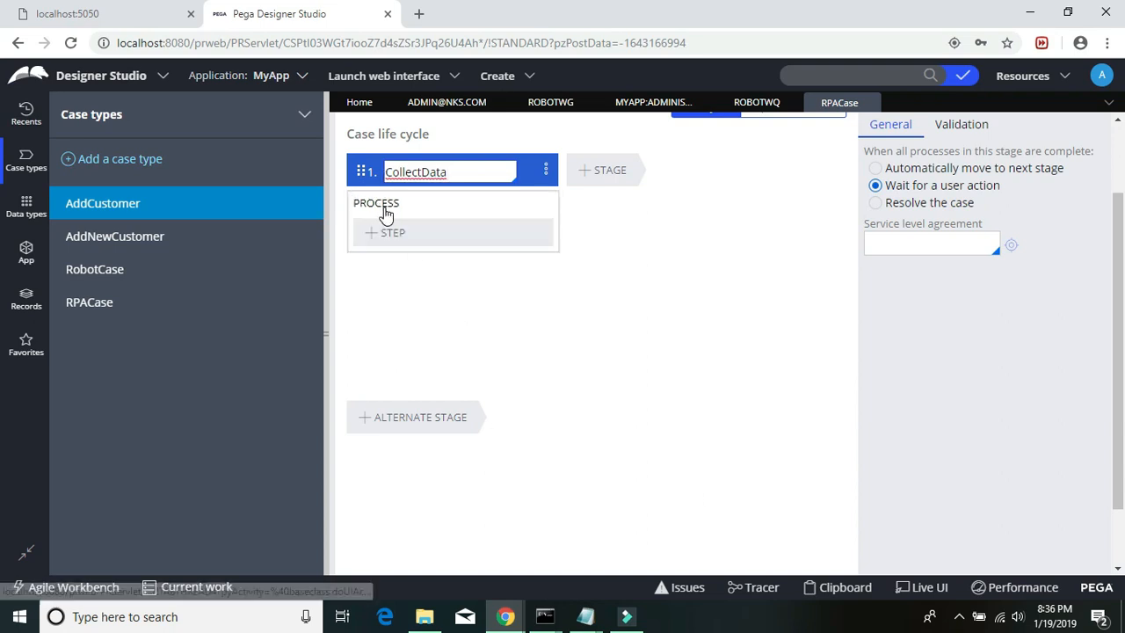
- Add a Collect information step named CollectCustomerInfo to the CollectData stage
{"action": "left_click", "coordinate": [391, 240]}
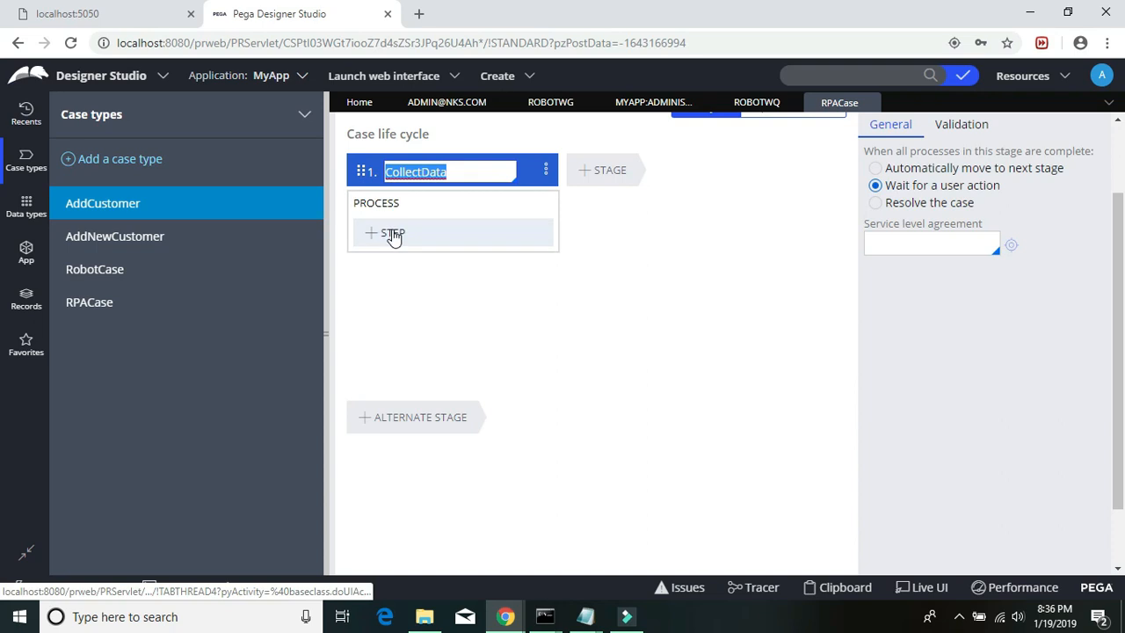
{"action": "left_click", "coordinate": [393, 234]}
{"action": "left_click", "coordinate": [383, 282]}
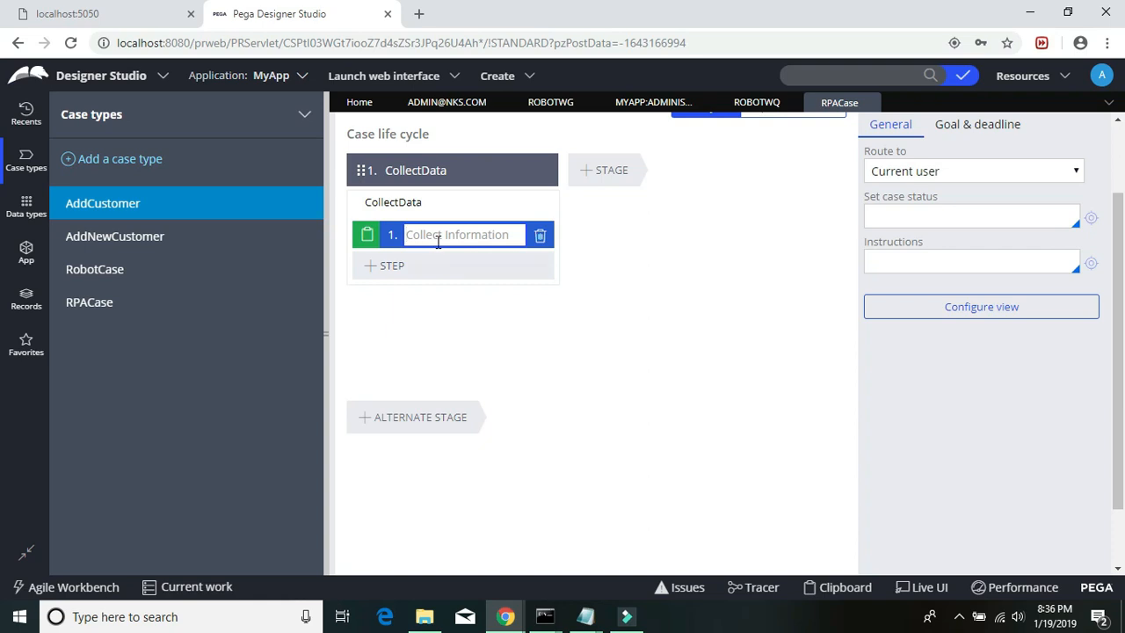
{"action": "type", "text": "CollectCustomerInfo"}
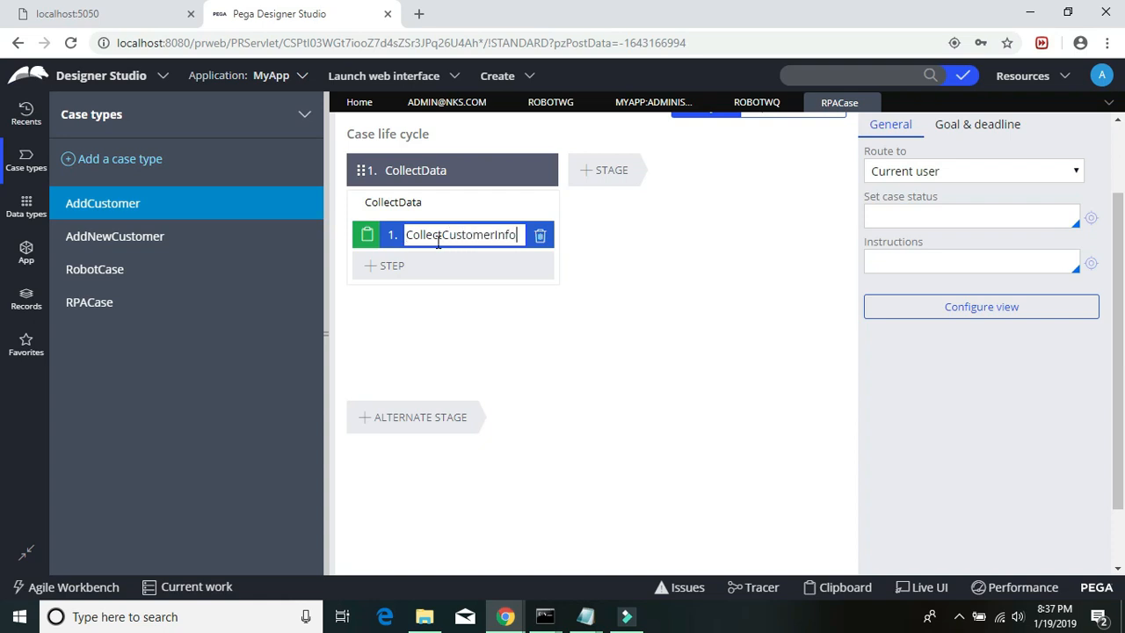
- Configure the CollectCustomerInfo view with the optional single-line text fields FName, LName and City, and submit it
{"action": "left_click", "coordinate": [972, 318]}
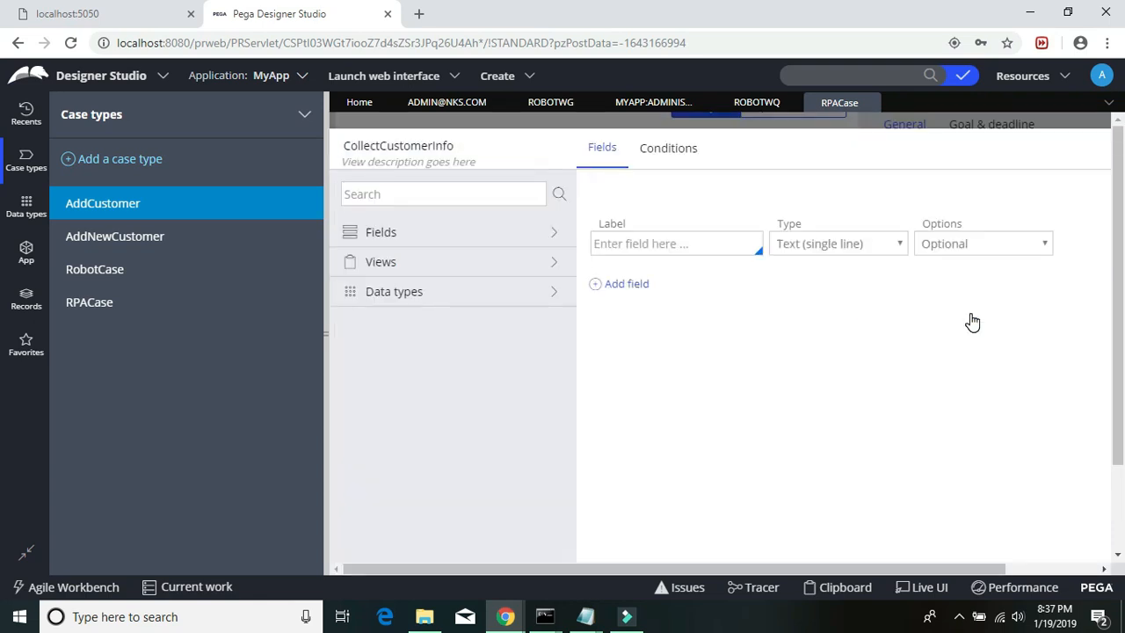
{"action": "left_click", "coordinate": [695, 246]}
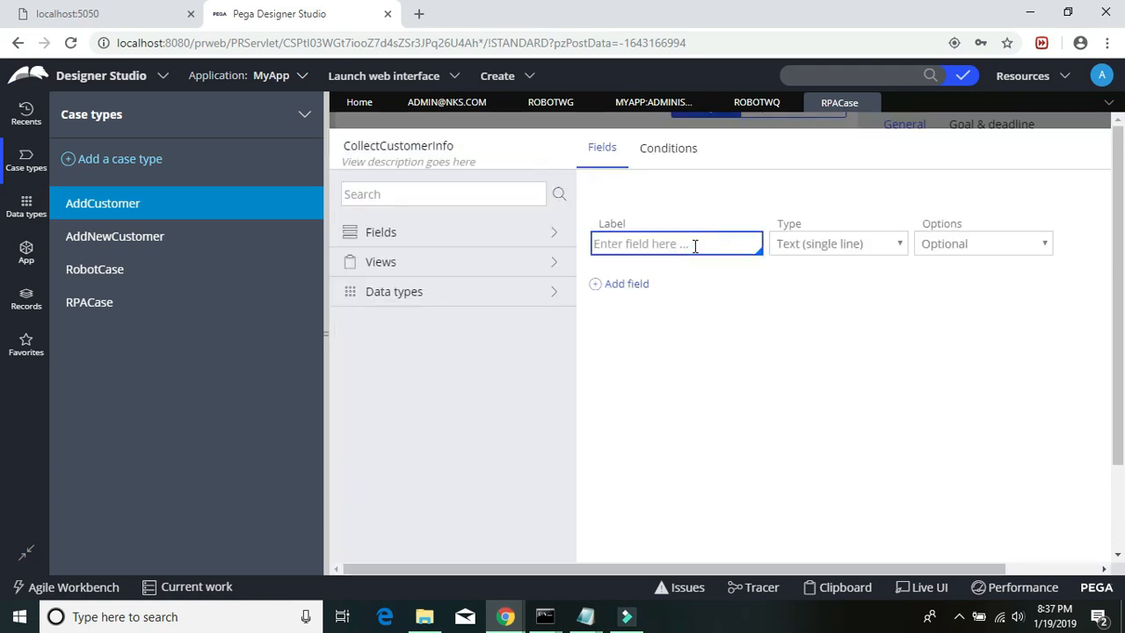
{"action": "type", "text": "FName"}
{"action": "left_click", "coordinate": [628, 284]}
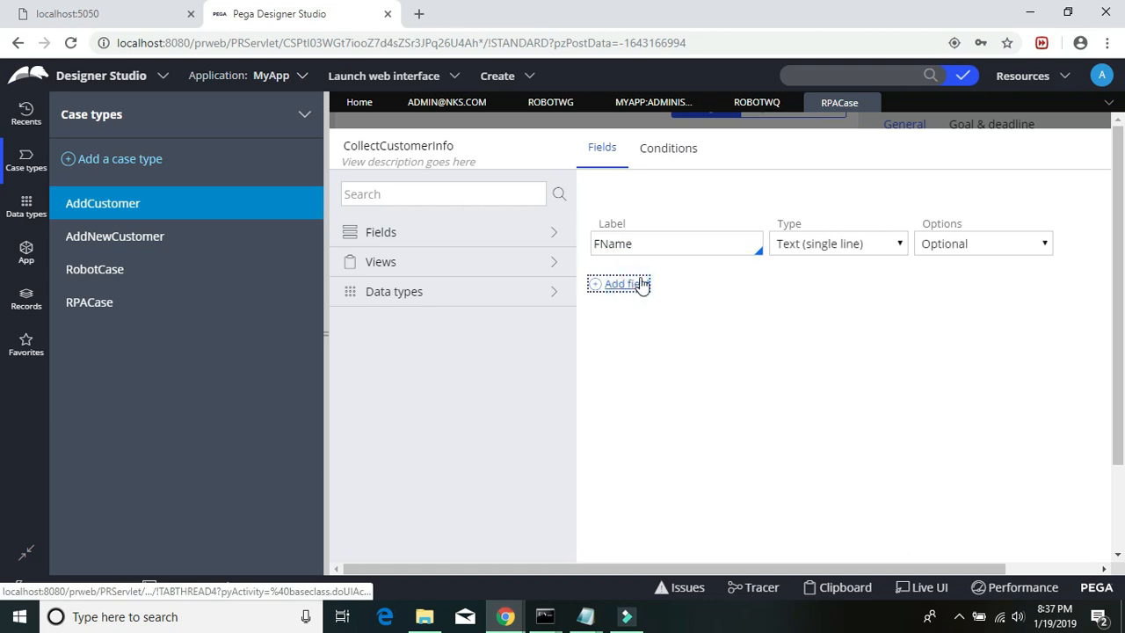
{"action": "type", "text": "LName"}
{"action": "left_click", "coordinate": [627, 320]}
{"action": "type", "text": "City"}
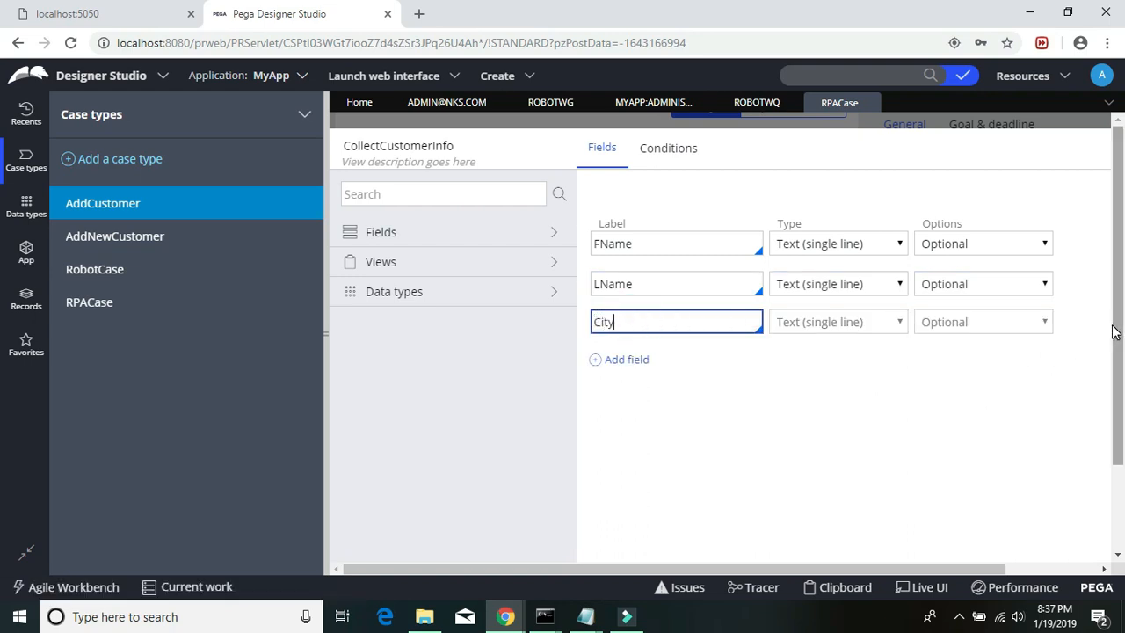
{"action": "scroll", "coordinate": [1116, 332], "scroll_direction": "down", "scroll_amount": 2}
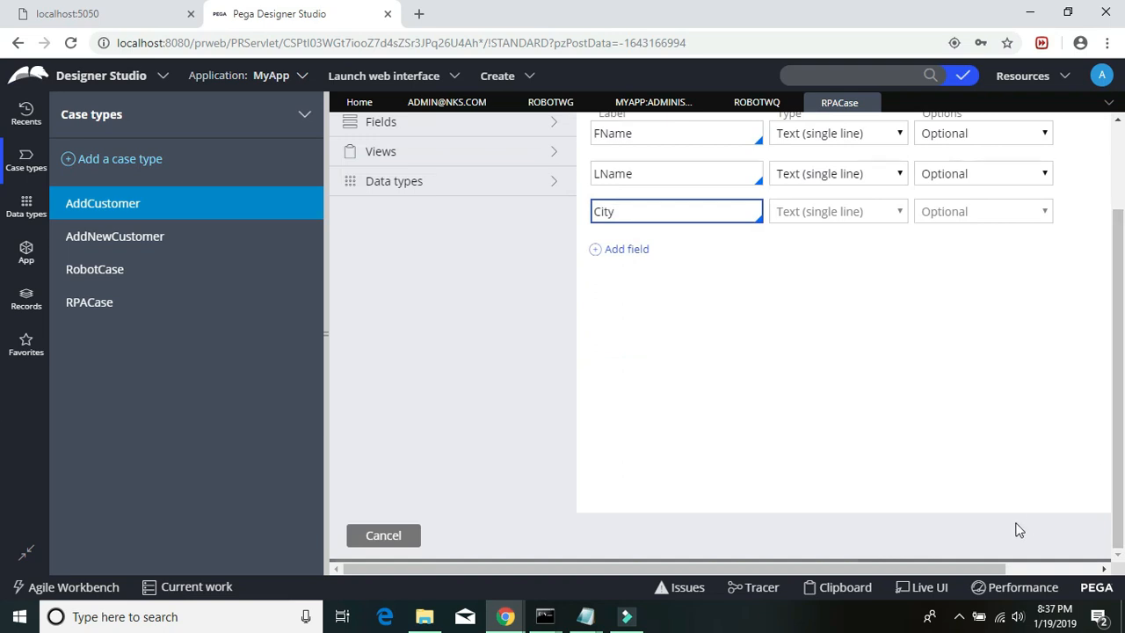
{"action": "left_click_drag", "start_coordinate": [978, 571], "coordinate": [1067, 562]}
{"action": "left_click", "coordinate": [1054, 535]}
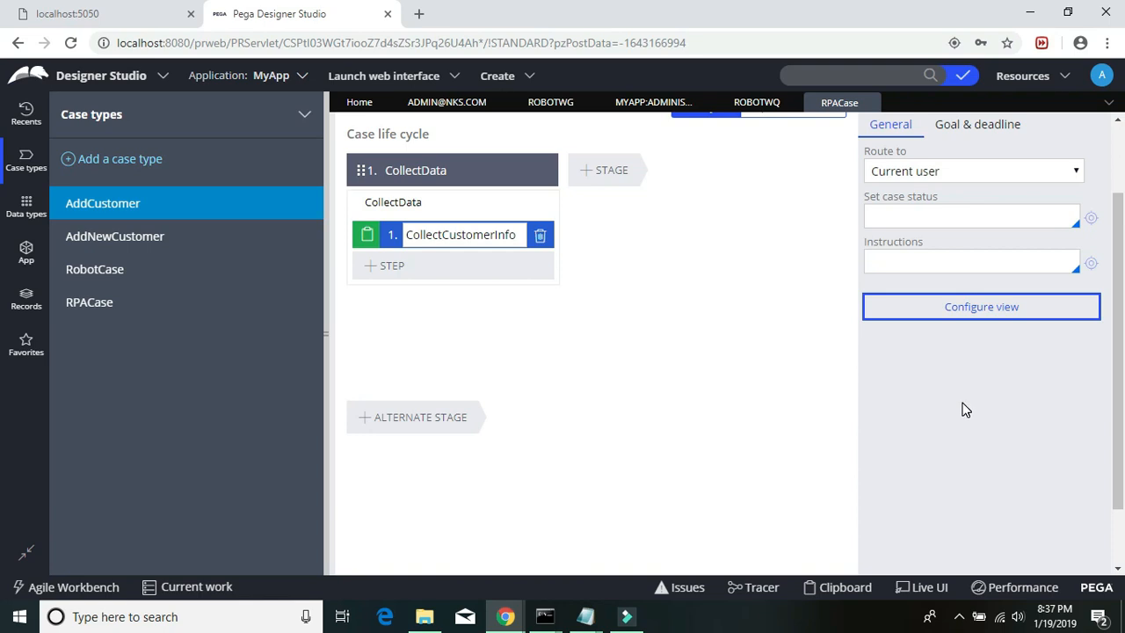
- Add a second stage named RobotProcessing to the life cycle and start a process in it
{"action": "left_click", "coordinate": [618, 176]}
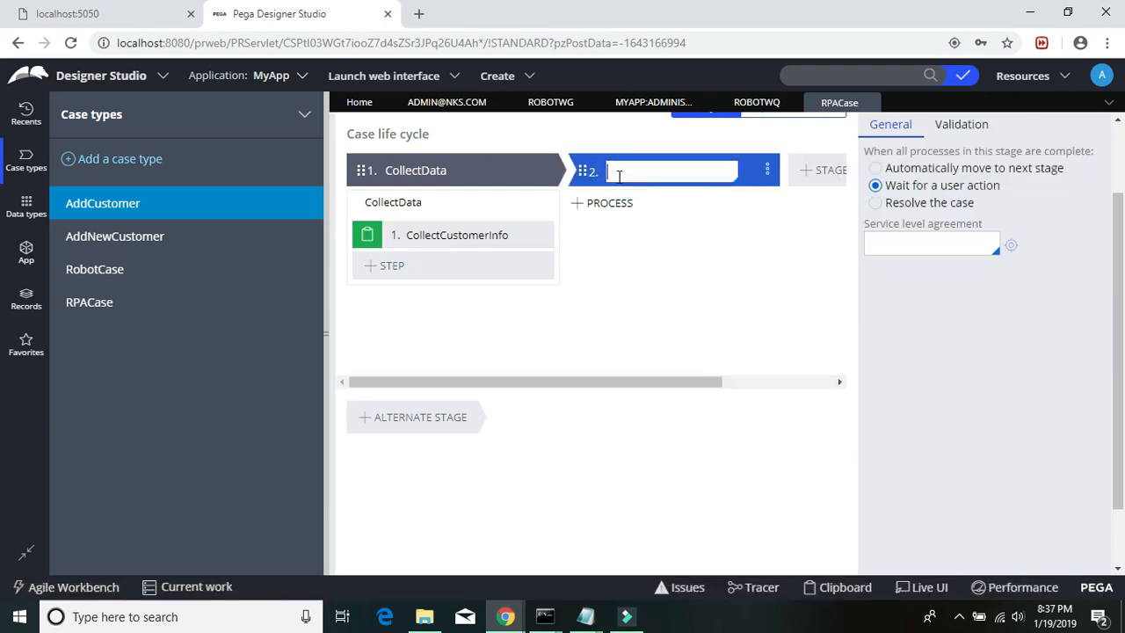
{"action": "type", "text": "RobotProcessing"}
{"action": "left_click", "coordinate": [595, 207]}
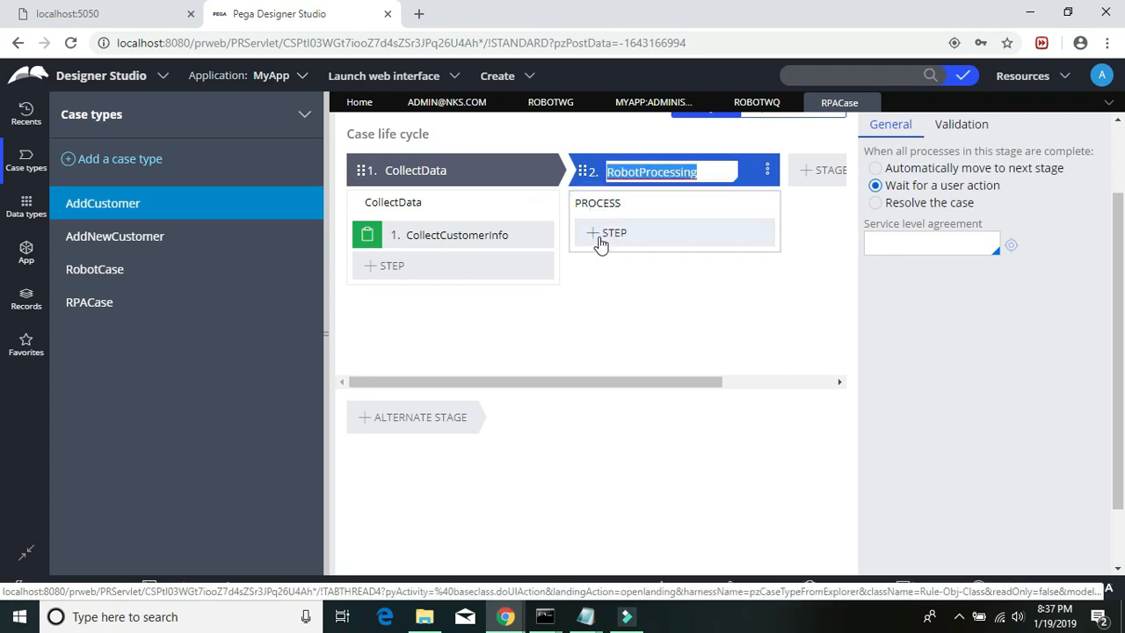
- Add the Change stage utility as a step of the RobotProcessing stage and name it RobotProcess
{"action": "left_click", "coordinate": [601, 244]}
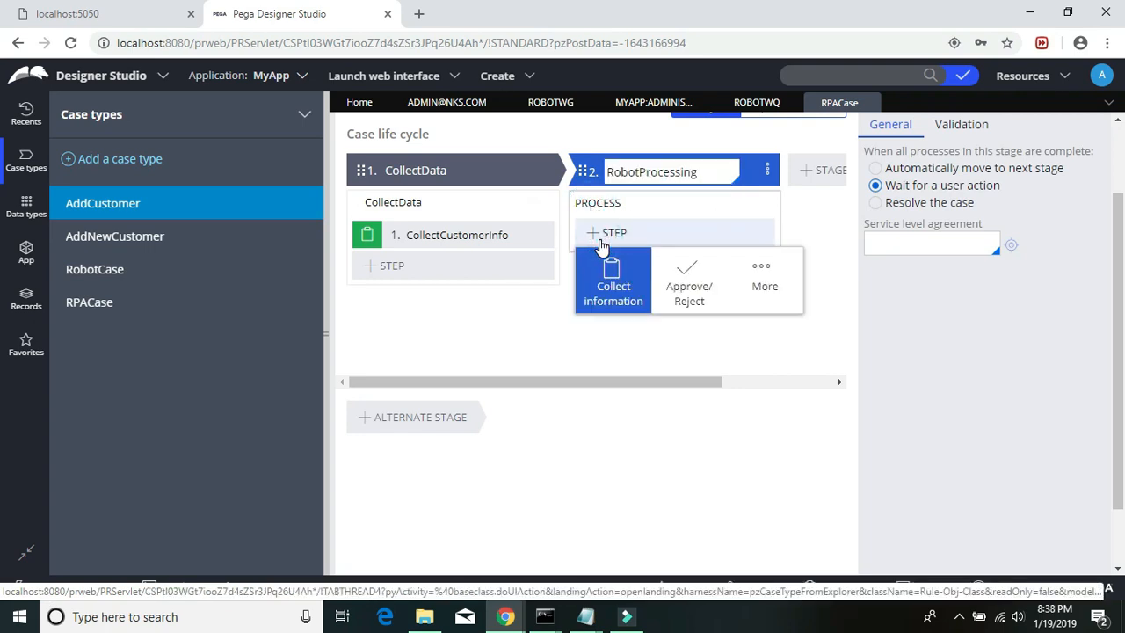
{"action": "left_click", "coordinate": [761, 283]}
{"action": "left_click", "coordinate": [679, 378]}
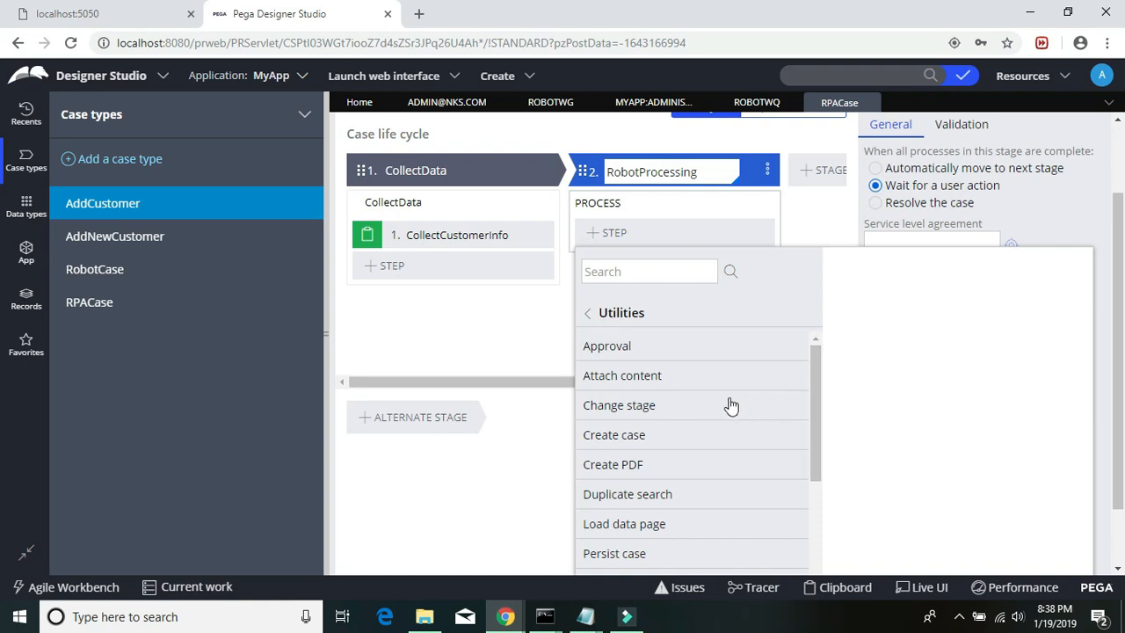
{"action": "left_click", "coordinate": [652, 408]}
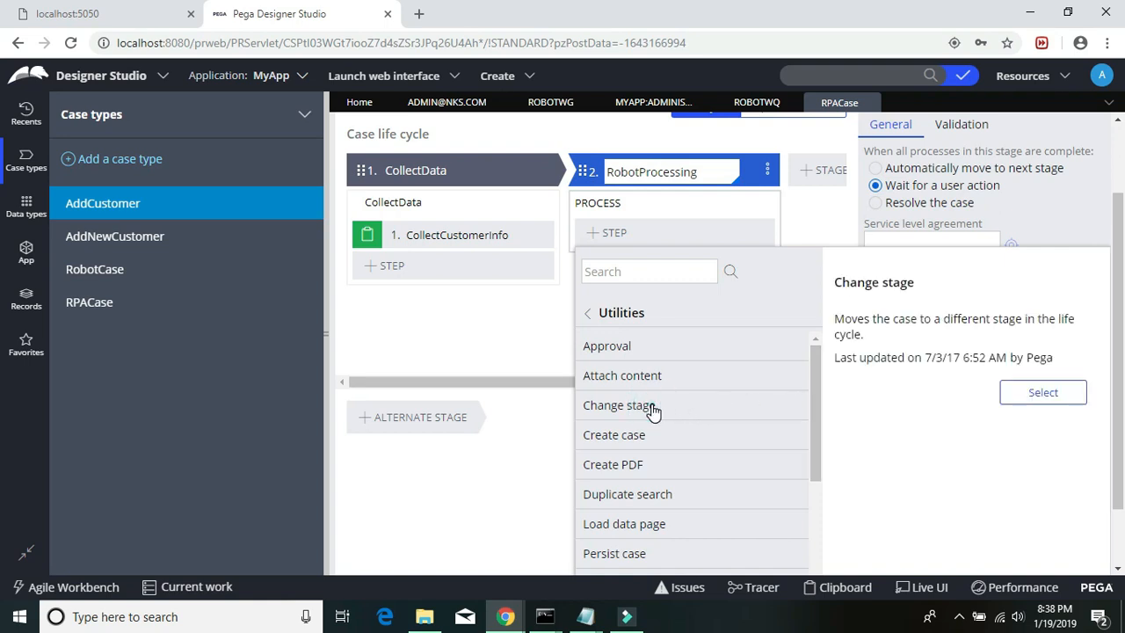
{"action": "left_click", "coordinate": [1027, 395]}
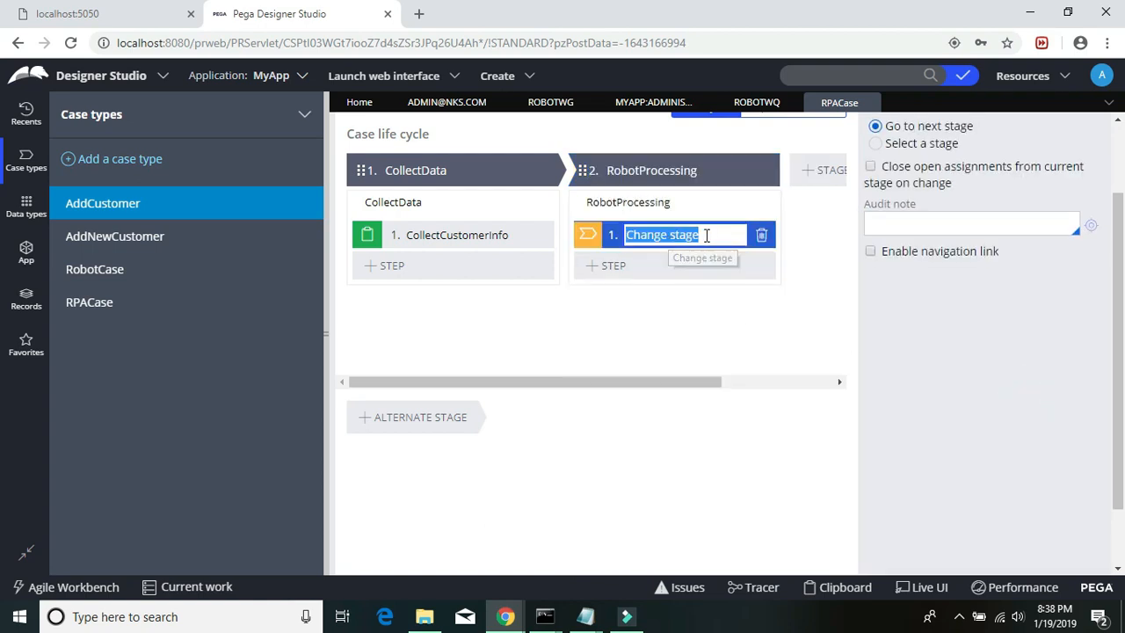
{"action": "type", "text": "RobotProcess"}
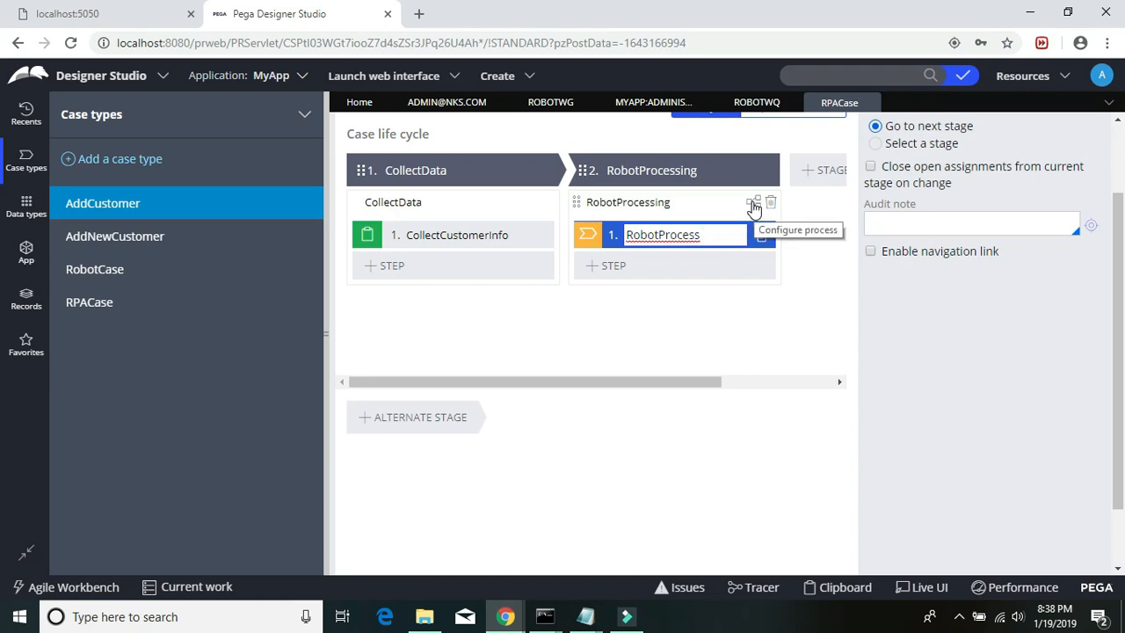
- Open the flow diagram of the RobotProcessing process for configuration
{"action": "left_click", "coordinate": [753, 204]}
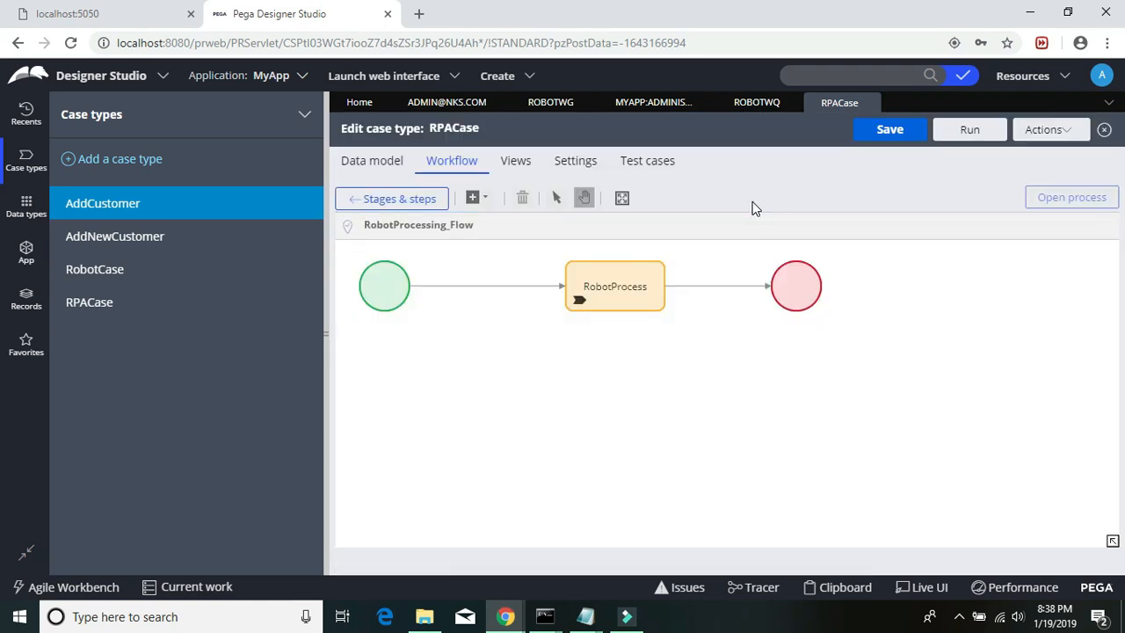
{"action": "left_click", "coordinate": [602, 279]}
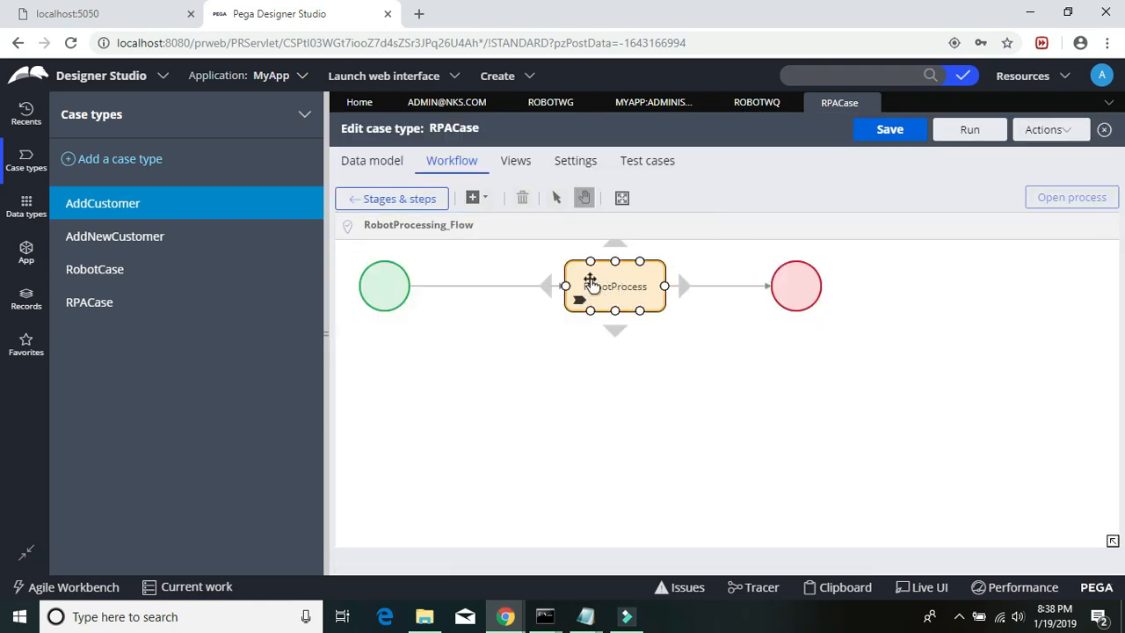
{"action": "left_click", "coordinate": [587, 397]}
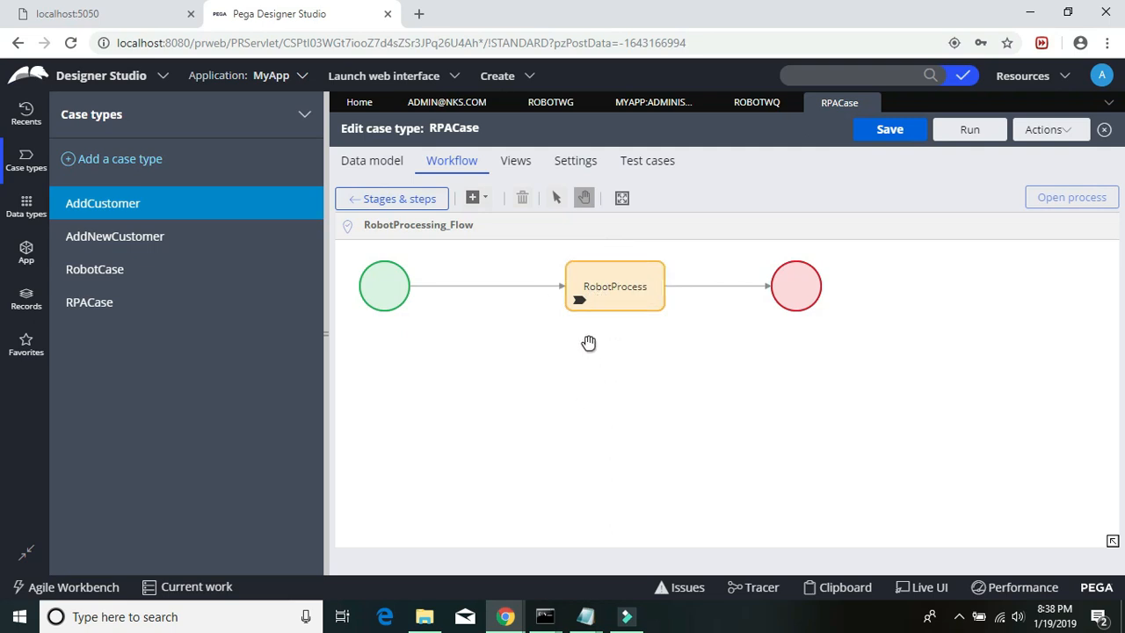
{"action": "right_click", "coordinate": [588, 342]}
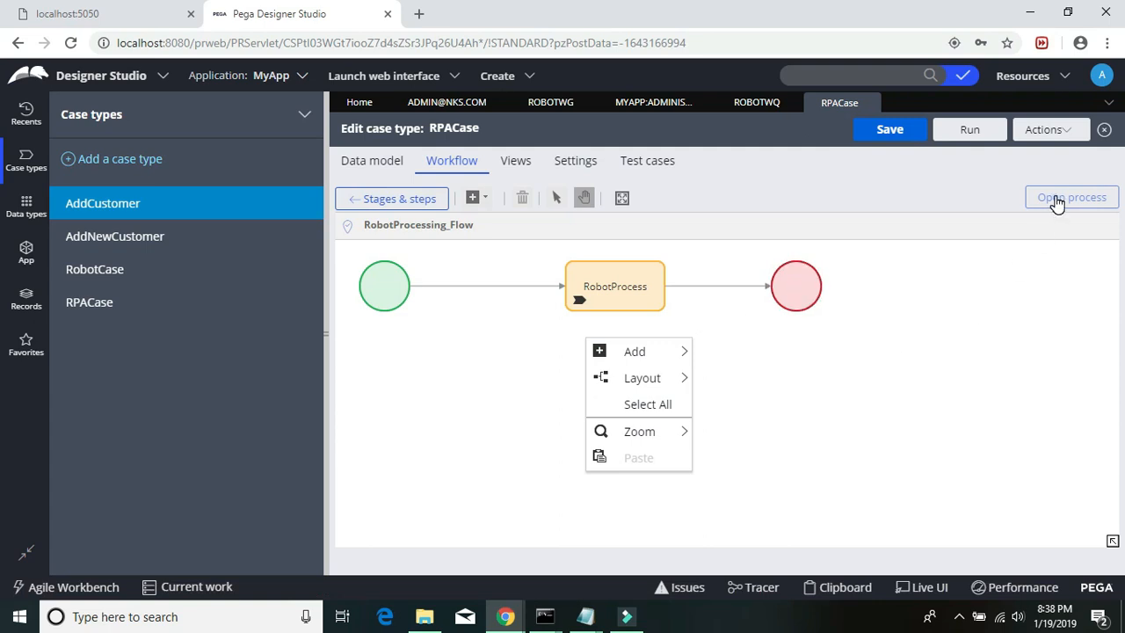
{"action": "mouse_move", "coordinate": [615, 431]}
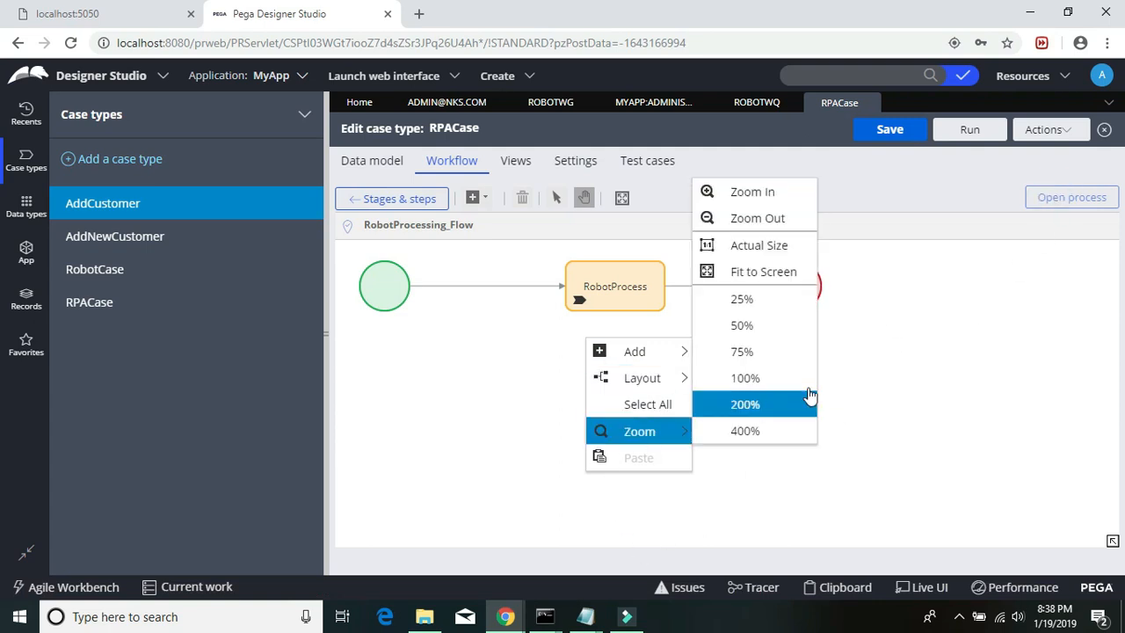
{"action": "left_click", "coordinate": [940, 369]}
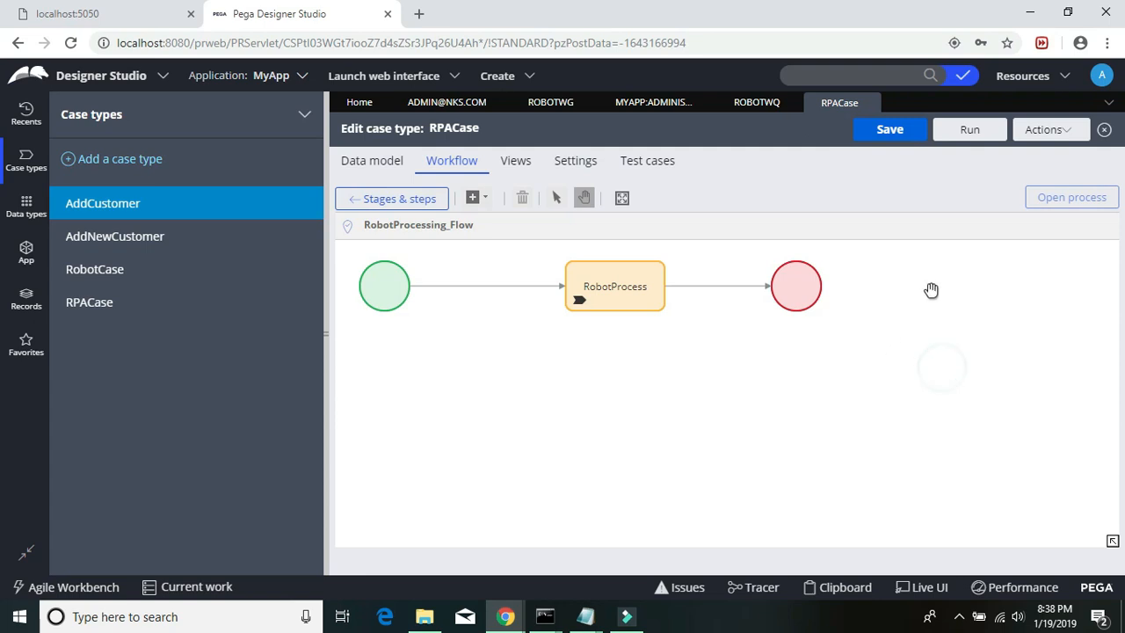
- Save the RPACase case type and open the RobotProcessing process as a flow rule
{"action": "left_click", "coordinate": [1071, 200]}
{"action": "left_click", "coordinate": [1045, 203]}
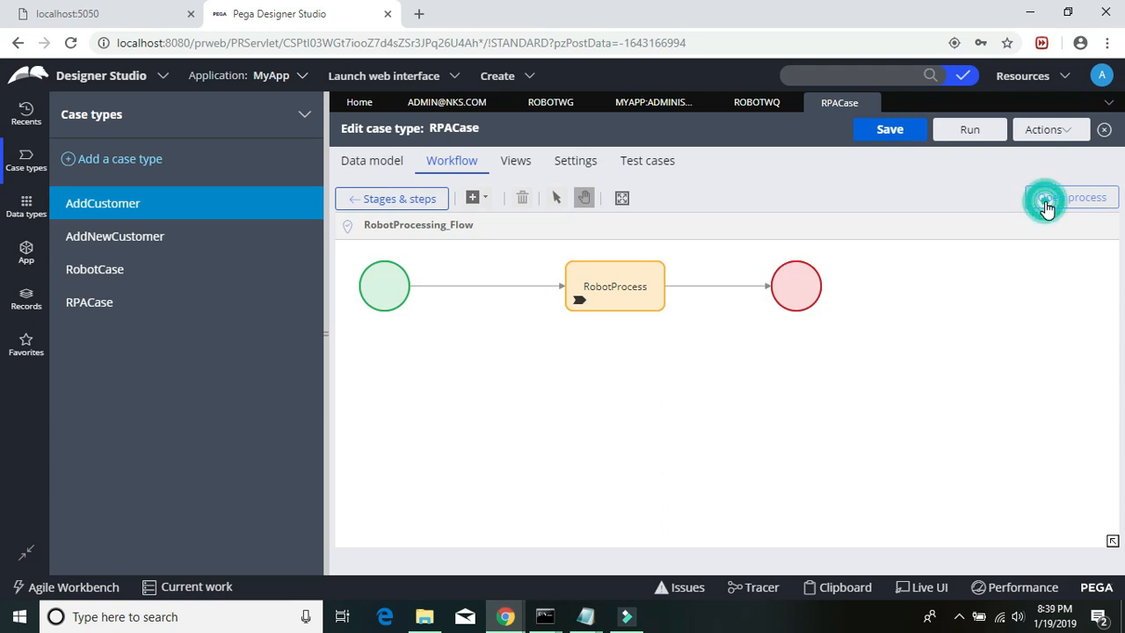
{"action": "left_click", "coordinate": [878, 130]}
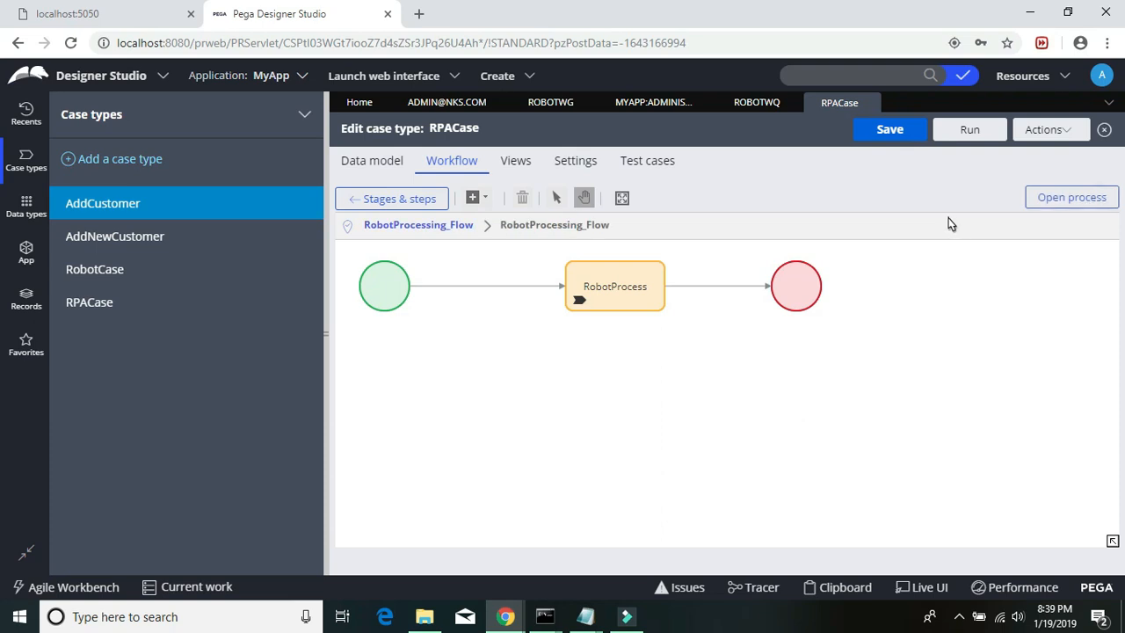
{"action": "right_click", "coordinate": [646, 370]}
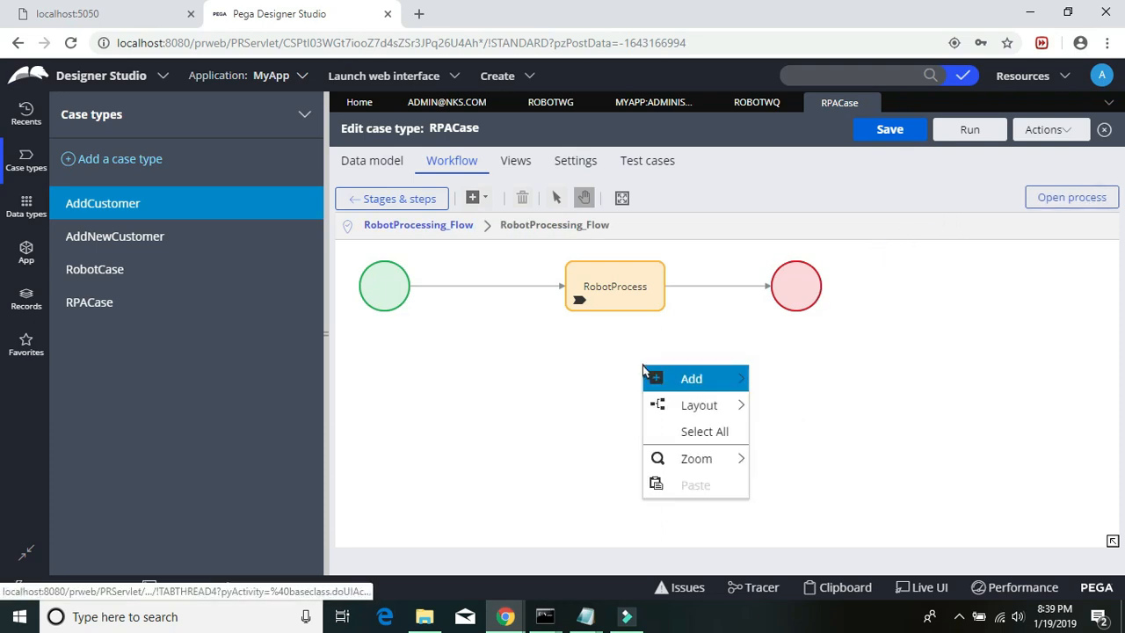
{"action": "left_click", "coordinate": [707, 314]}
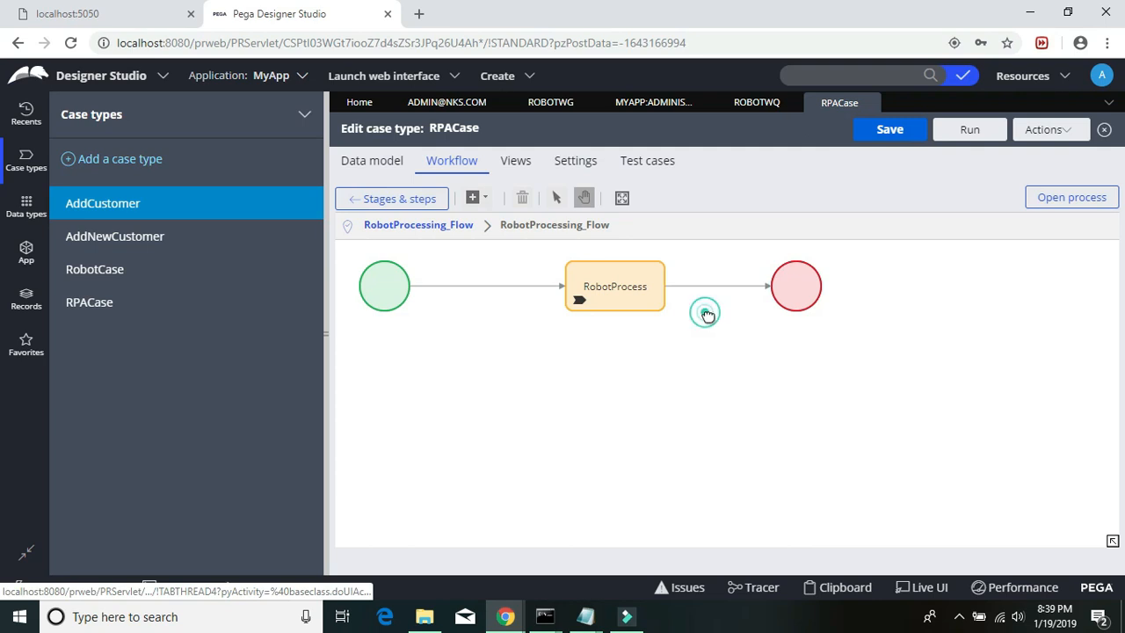
{"action": "left_click", "coordinate": [1092, 201]}
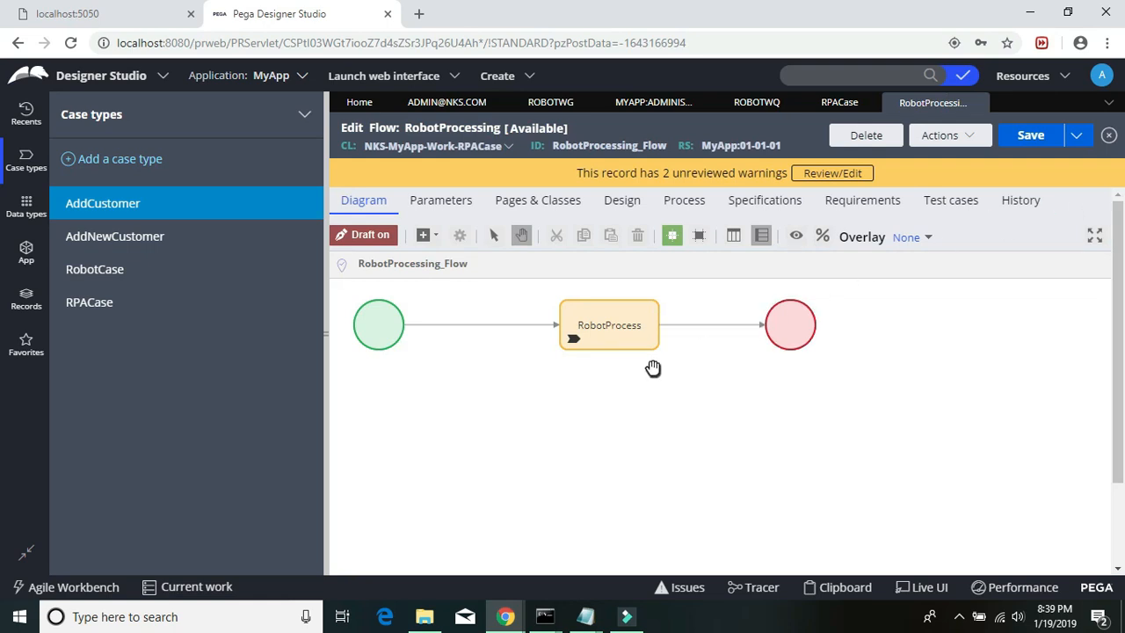
- Add an Assign to Robot Queue shape to the RobotProcessing flow, beyond the end shape
{"action": "right_click", "coordinate": [653, 368]}
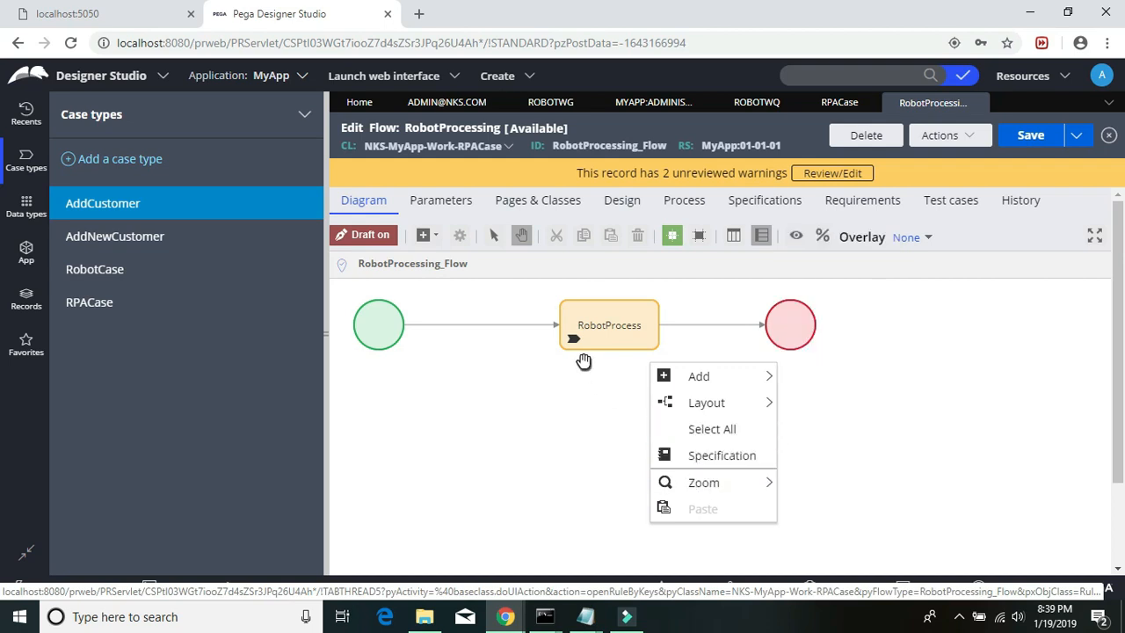
{"action": "right_click", "coordinate": [888, 309]}
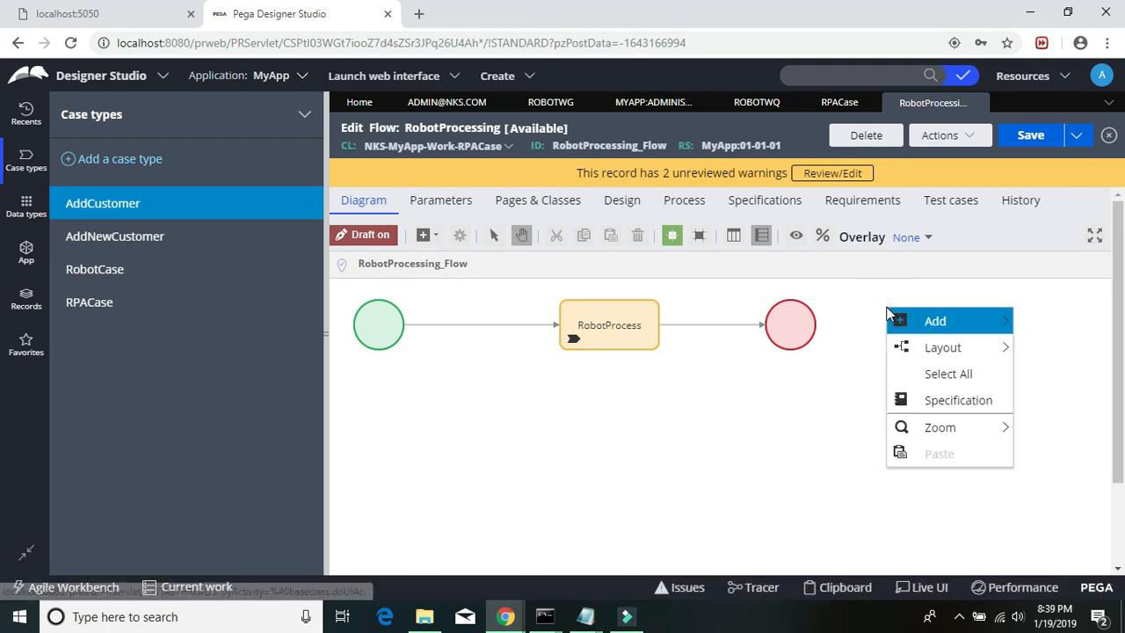
{"action": "mouse_move", "coordinate": [895, 325]}
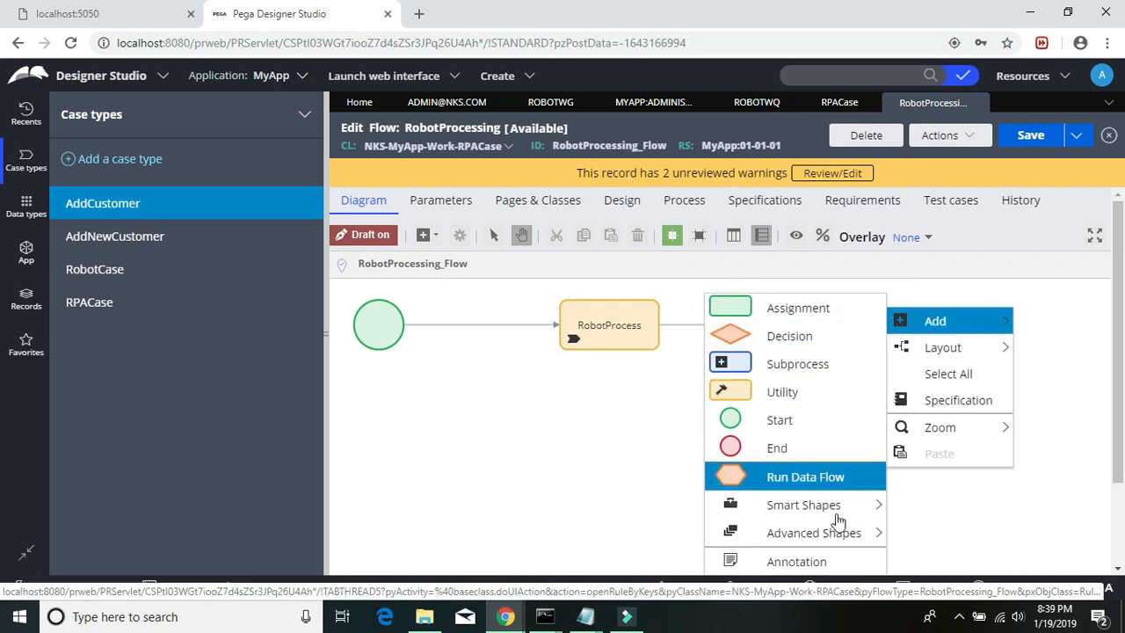
{"action": "mouse_move", "coordinate": [837, 530]}
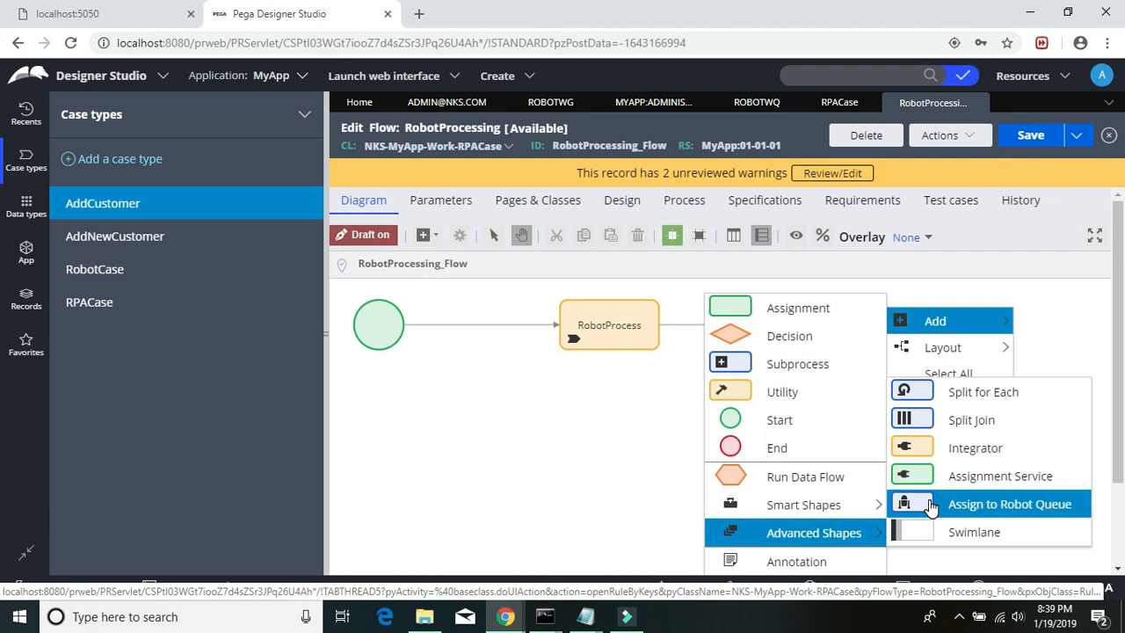
{"action": "left_click", "coordinate": [930, 505]}
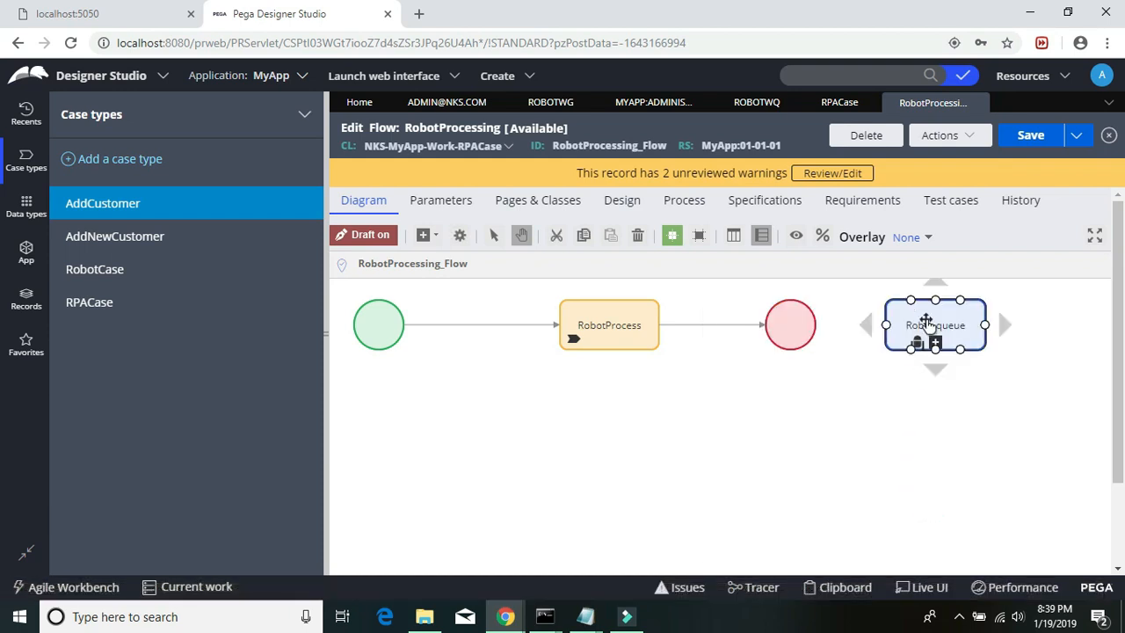
- Delete the RobotProcess shape from the RobotProcessing flow and put the Robot queue shape in its place
{"action": "left_click_drag", "start_coordinate": [924, 321], "coordinate": [597, 396]}
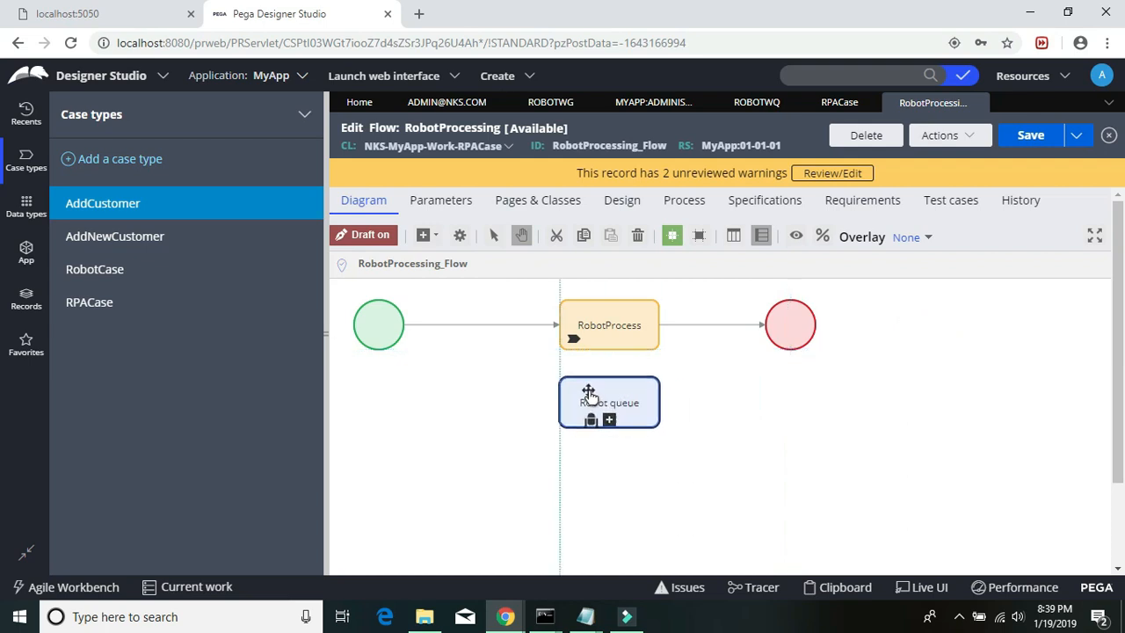
{"action": "left_click", "coordinate": [602, 314]}
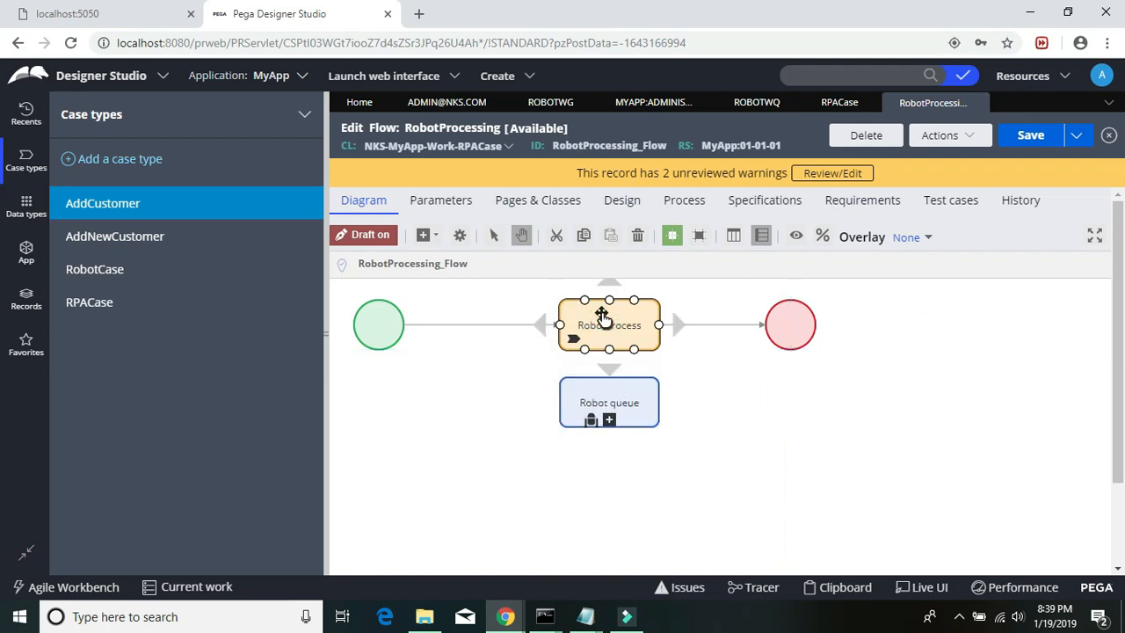
{"action": "key", "text": "Delete"}
{"action": "left_click_drag", "start_coordinate": [585, 387], "coordinate": [557, 328]}
- Connect the Robot queue shape to the start and end shapes and save the RobotProcessing flow
{"action": "left_click", "coordinate": [504, 324]}
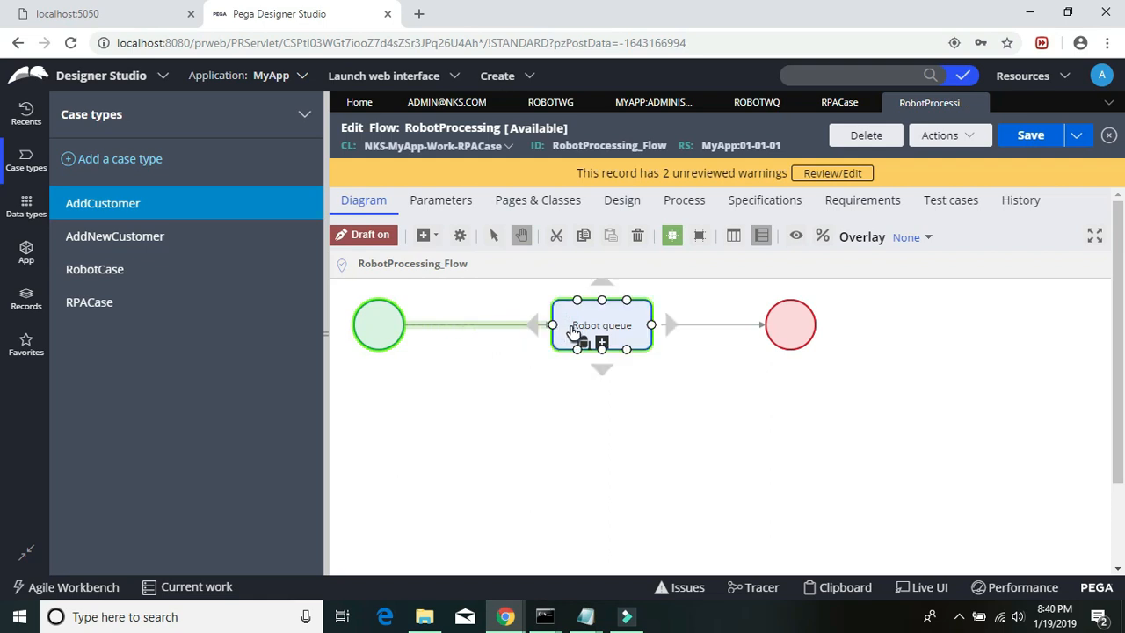
{"action": "left_click", "coordinate": [665, 327]}
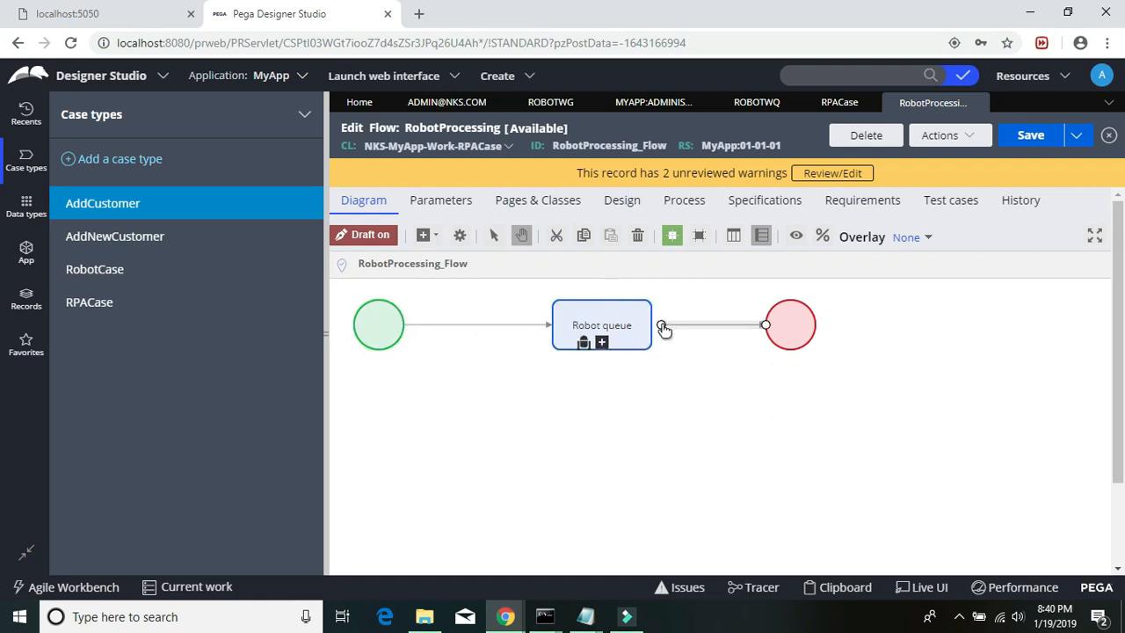
{"action": "left_click_drag", "start_coordinate": [665, 327], "coordinate": [645, 329]}
{"action": "left_click", "coordinate": [691, 355]}
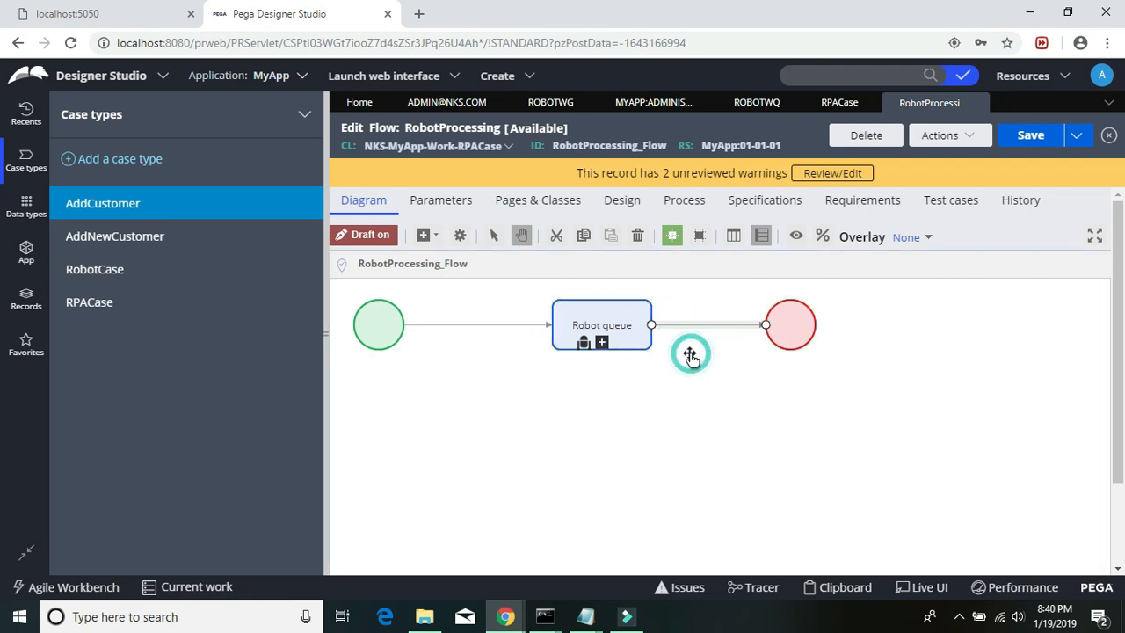
{"action": "left_click", "coordinate": [662, 398]}
{"action": "left_click", "coordinate": [710, 455]}
{"action": "mouse_move", "coordinate": [711, 454]}
{"action": "left_mouse_down"}
{"action": "mouse_move", "coordinate": [641, 422]}
{"action": "mouse_move", "coordinate": [606, 367]}
{"action": "mouse_move", "coordinate": [665, 354]}
{"action": "mouse_move", "coordinate": [730, 454]}
{"action": "mouse_move", "coordinate": [713, 455]}
{"action": "left_mouse_up"}
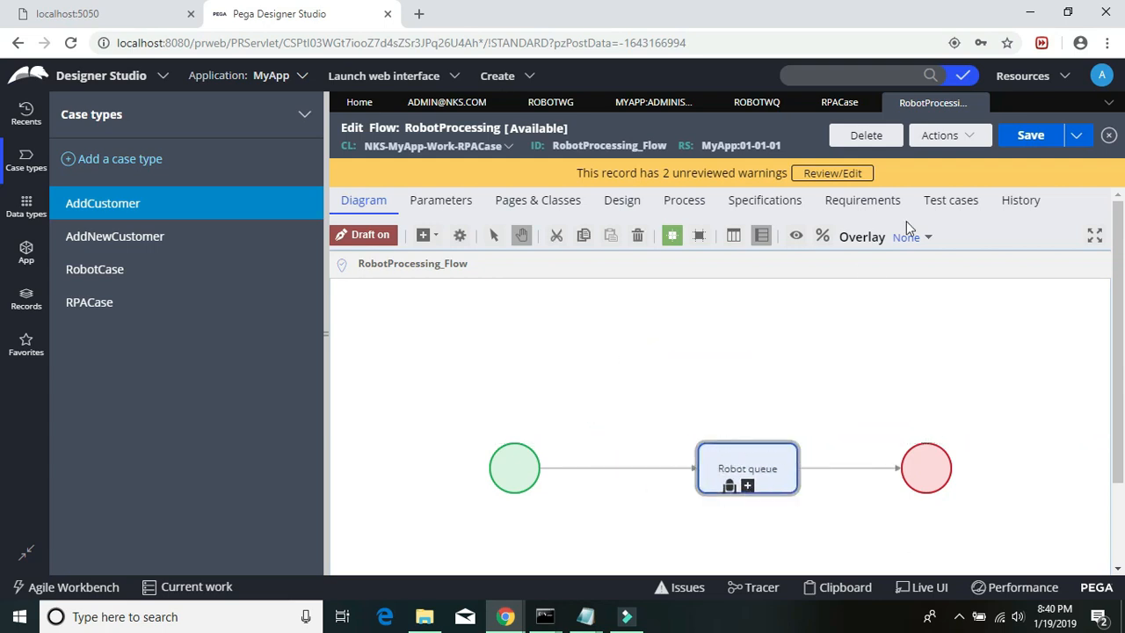
{"action": "left_click", "coordinate": [1030, 140]}
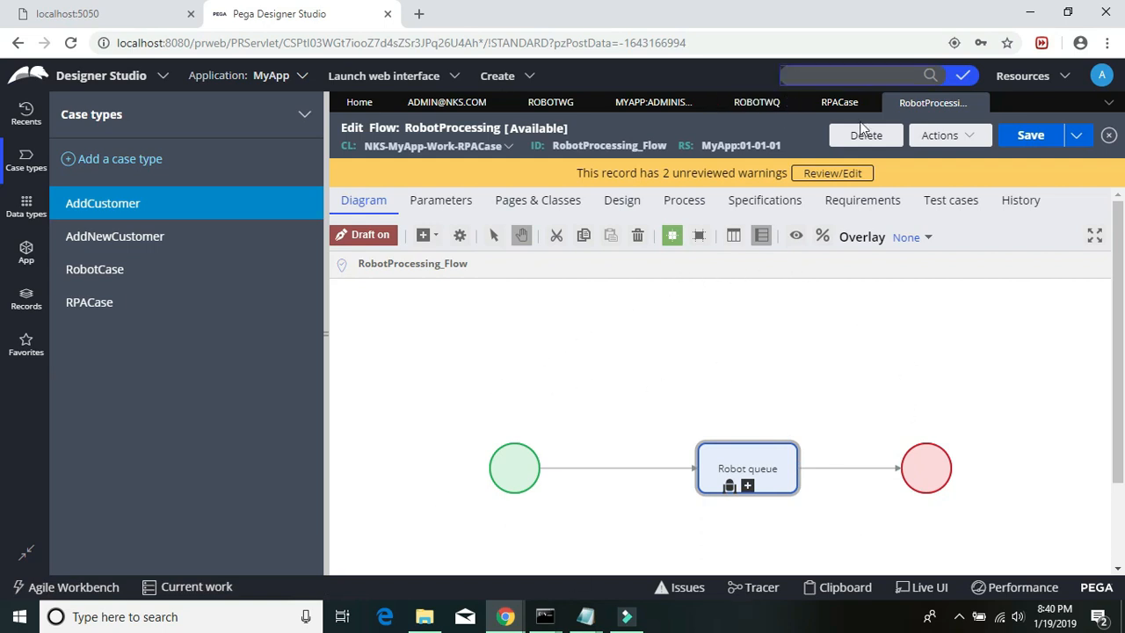
- Close the open RobotProcessing flow rule and the RPACase case type, leaving the RobotWQ work queue open
{"action": "left_click", "coordinate": [840, 106]}
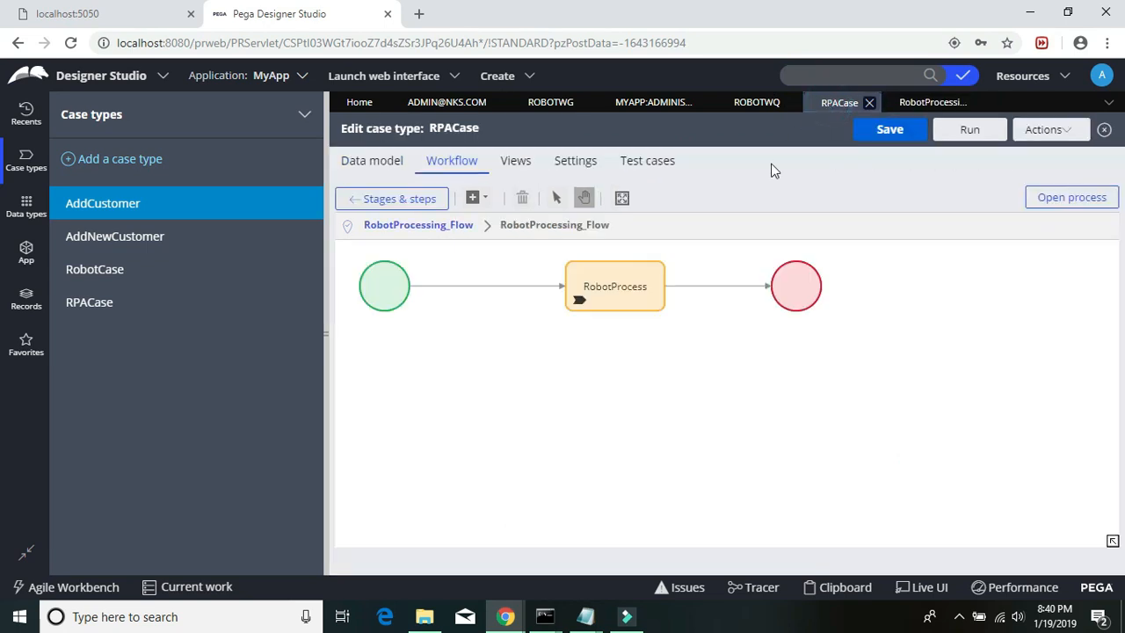
{"action": "left_click", "coordinate": [754, 102]}
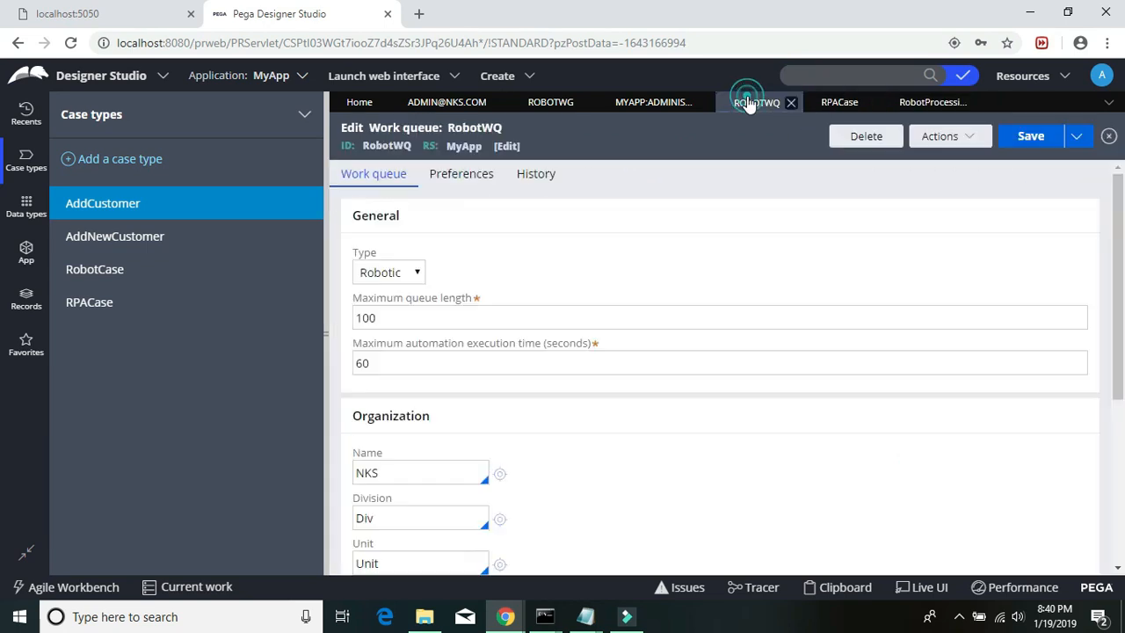
{"action": "left_click", "coordinate": [842, 105]}
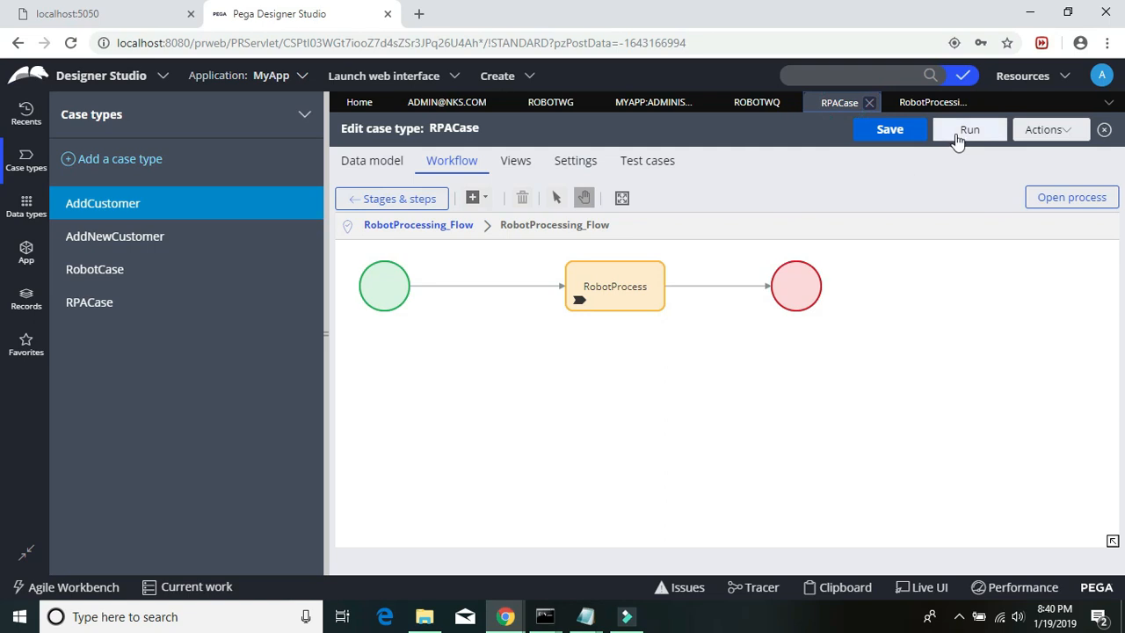
{"action": "left_click", "coordinate": [452, 167]}
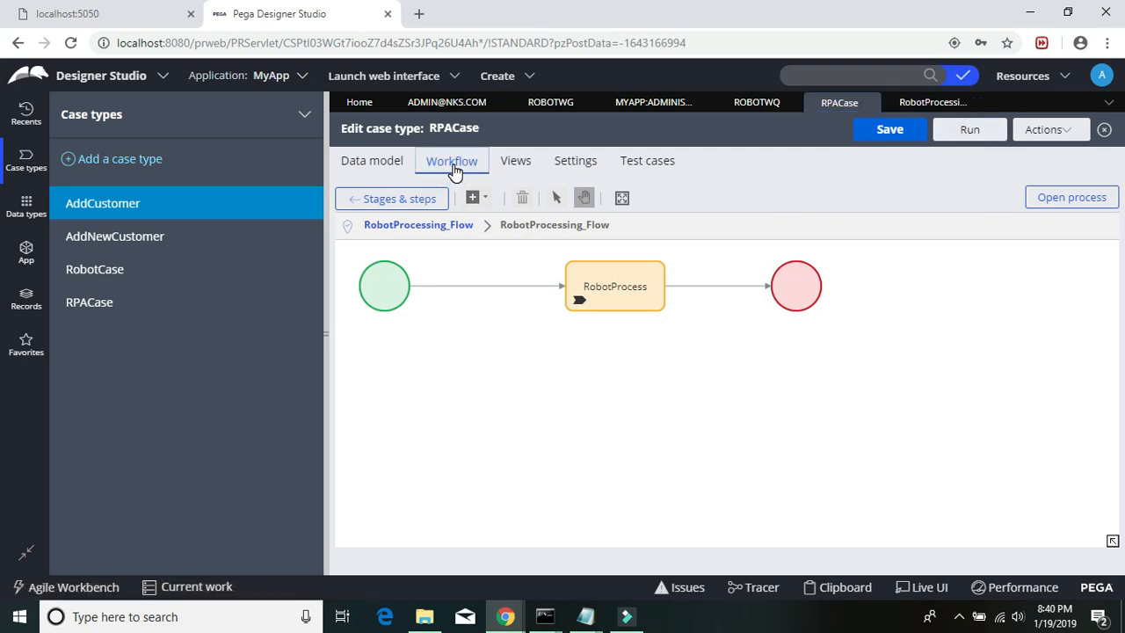
{"action": "left_click", "coordinate": [958, 103]}
{"action": "left_click", "coordinate": [979, 103]}
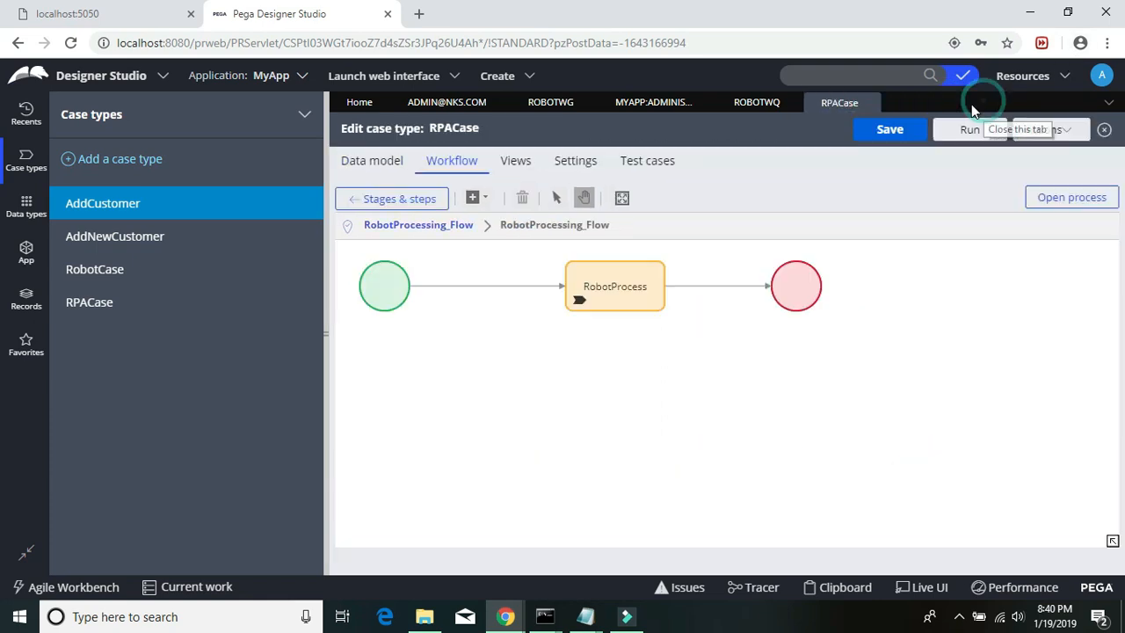
{"action": "left_click", "coordinate": [869, 104]}
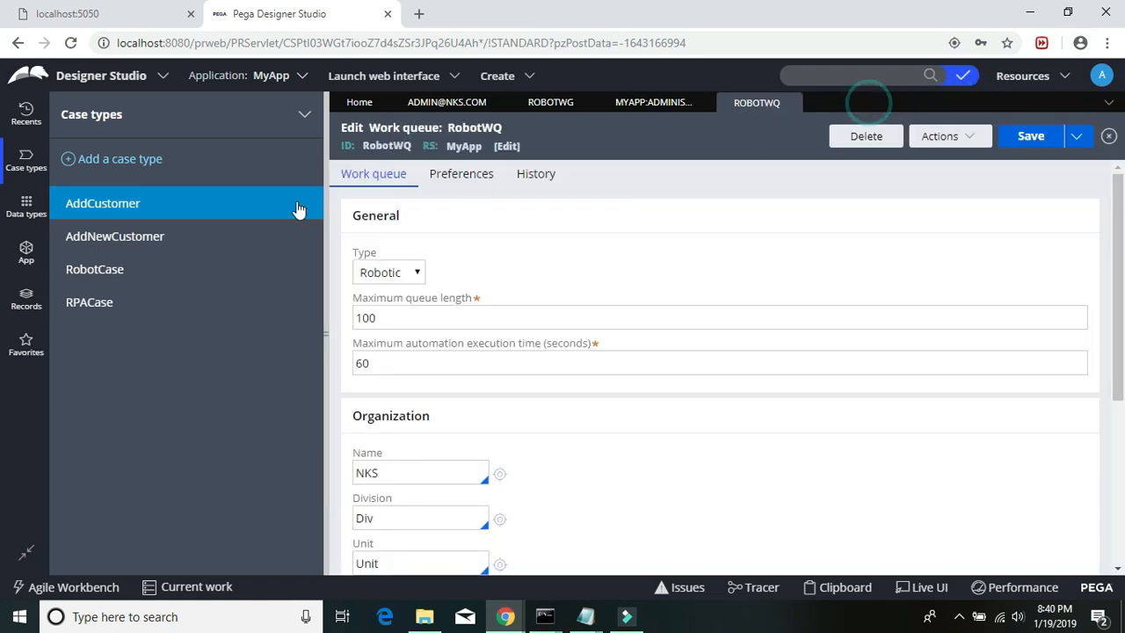
- Open RobotProcessing_Flow from the process flows of the RPACase class in the application's class tree
{"action": "left_click", "coordinate": [26, 257]}
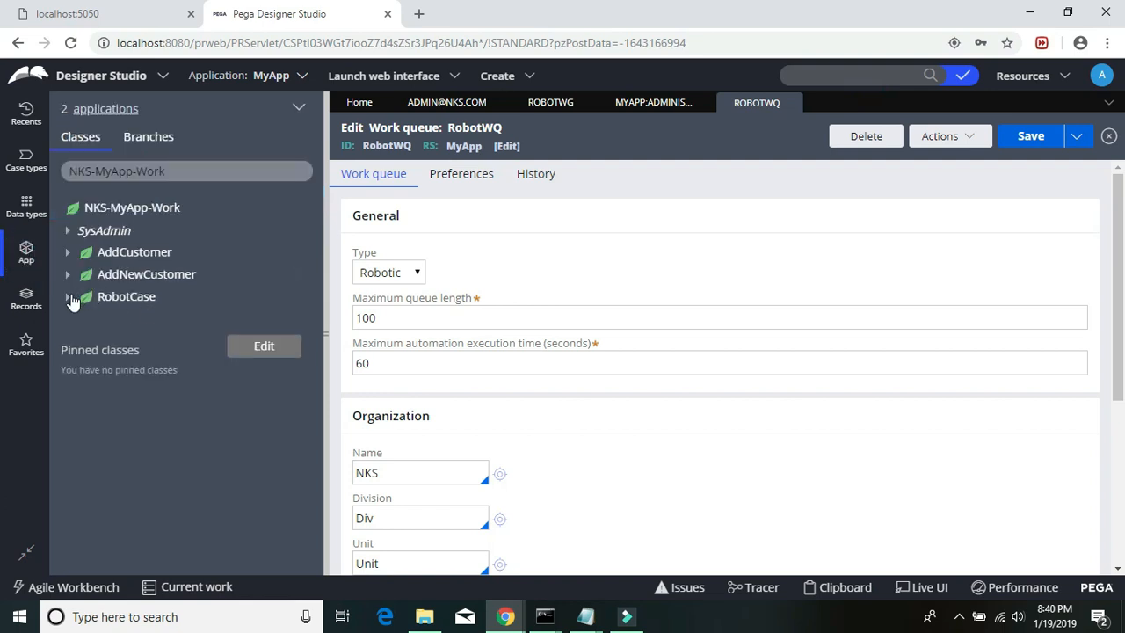
{"action": "left_click", "coordinate": [203, 176]}
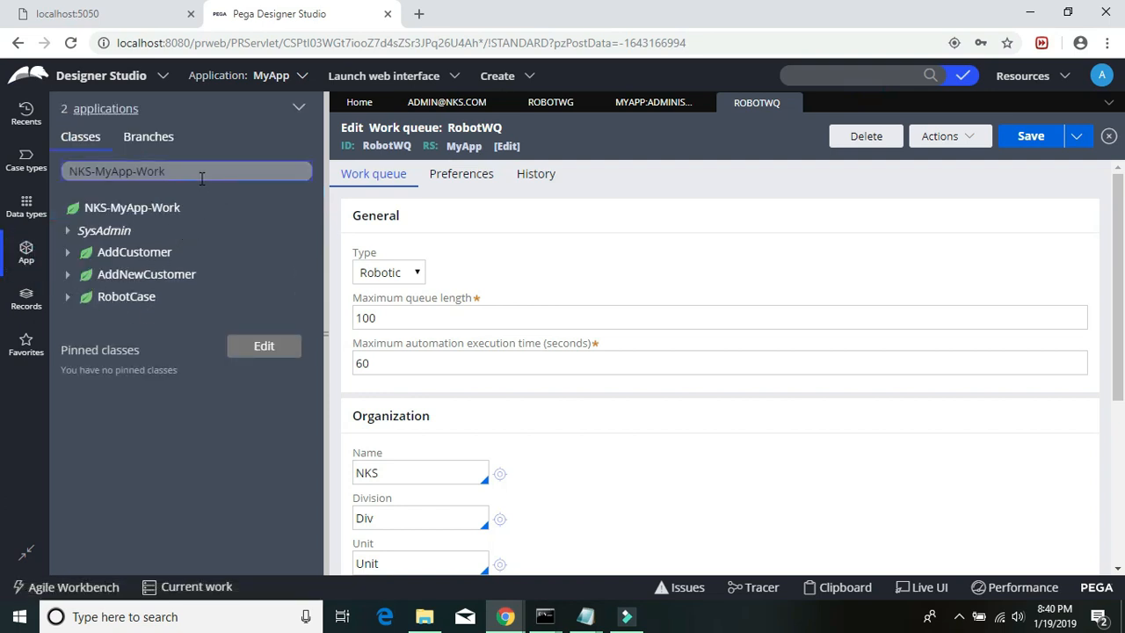
{"action": "left_click", "coordinate": [38, 270]}
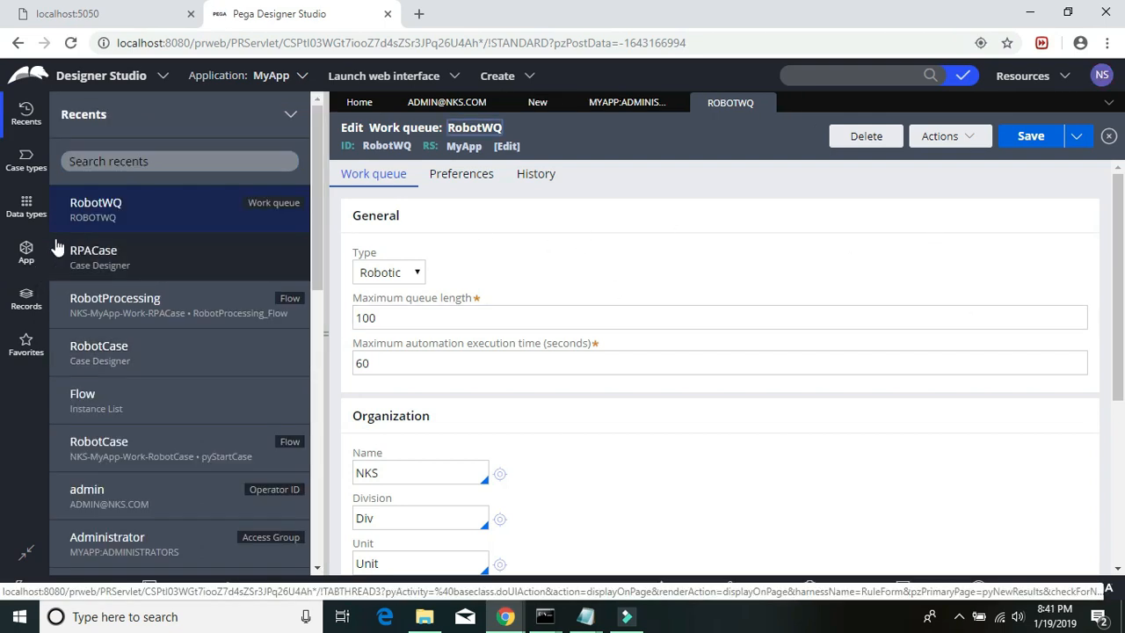
{"action": "left_click", "coordinate": [26, 252]}
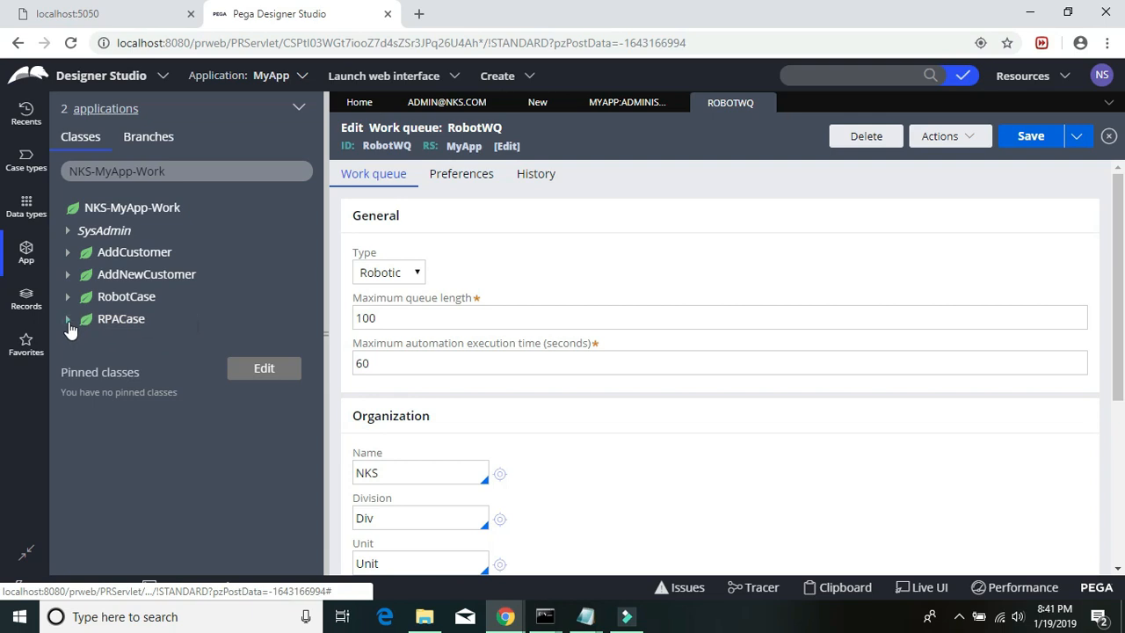
{"action": "left_click", "coordinate": [69, 321]}
{"action": "left_click", "coordinate": [84, 367]}
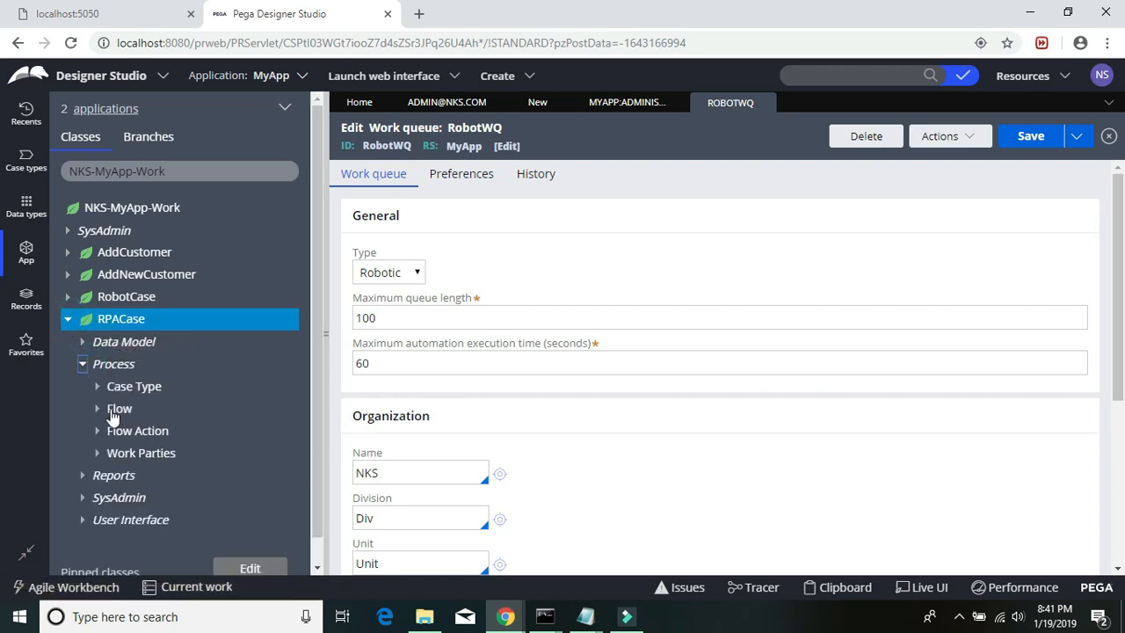
{"action": "left_click", "coordinate": [98, 412]}
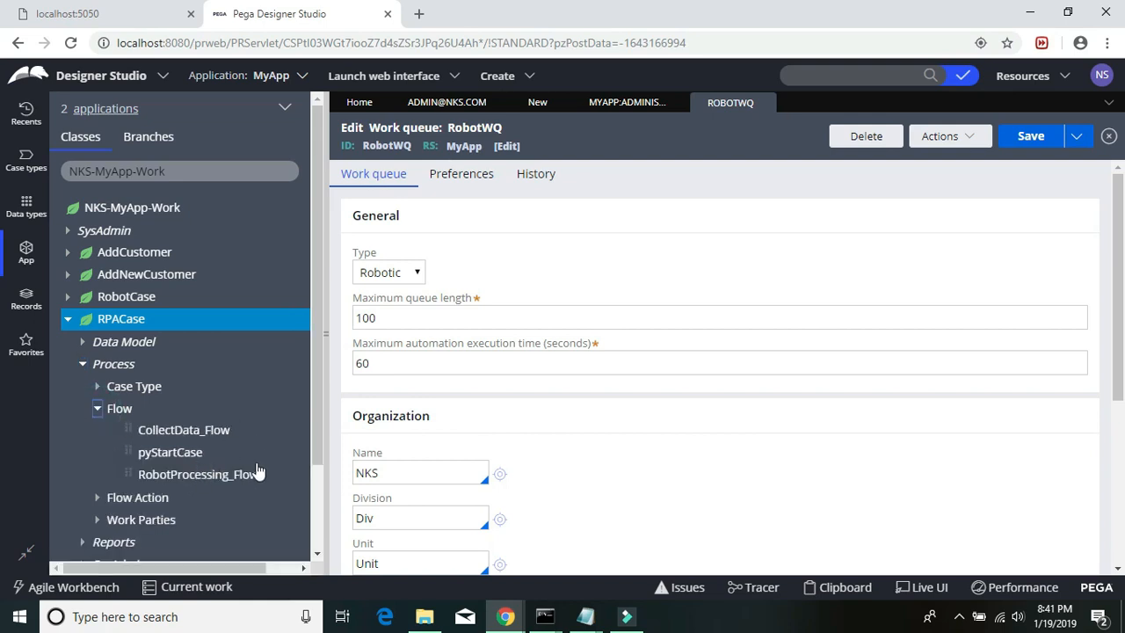
{"action": "left_click", "coordinate": [188, 474]}
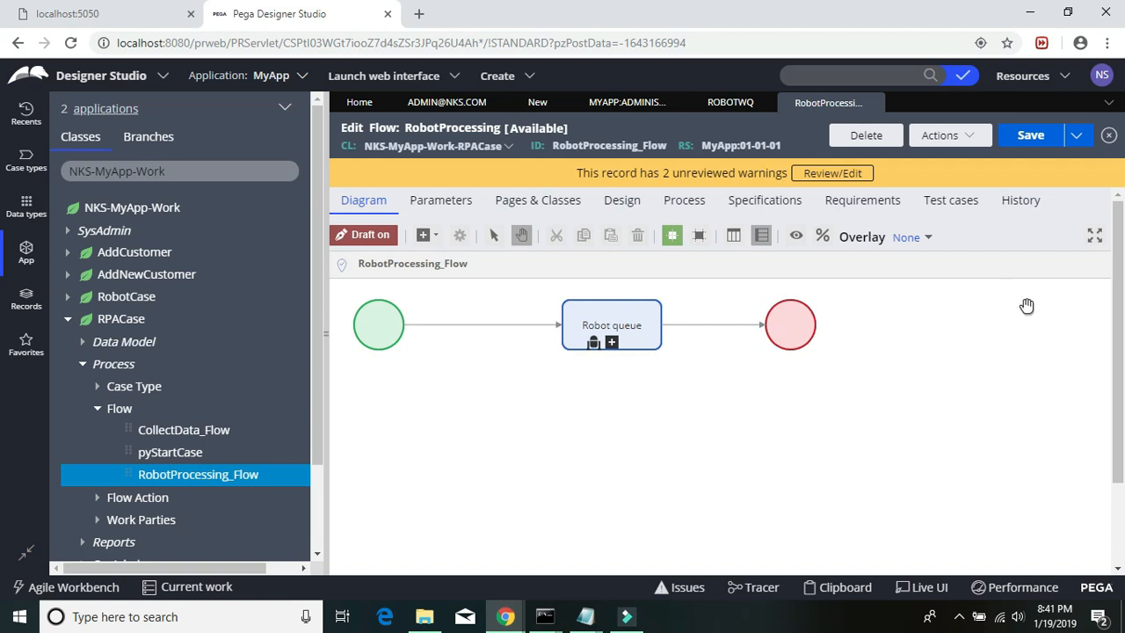
- In the Robot queue shape's properties, route to the RobotWQ queue and set the robotic automation to RPABotAutomation
{"action": "left_click", "coordinate": [605, 322]}
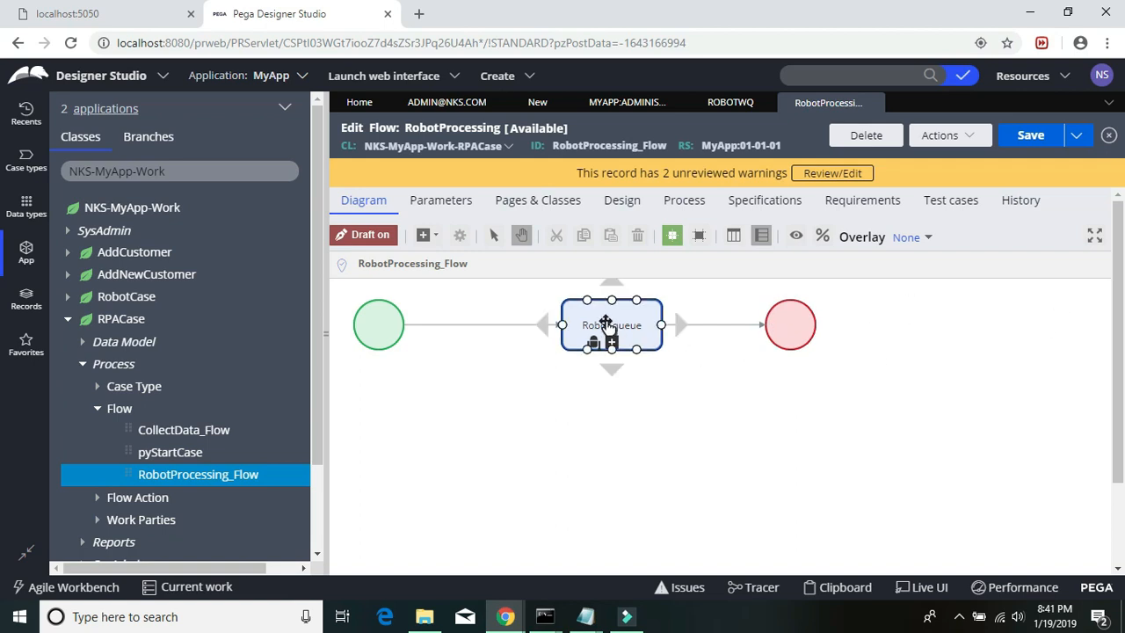
{"action": "right_click", "coordinate": [609, 328]}
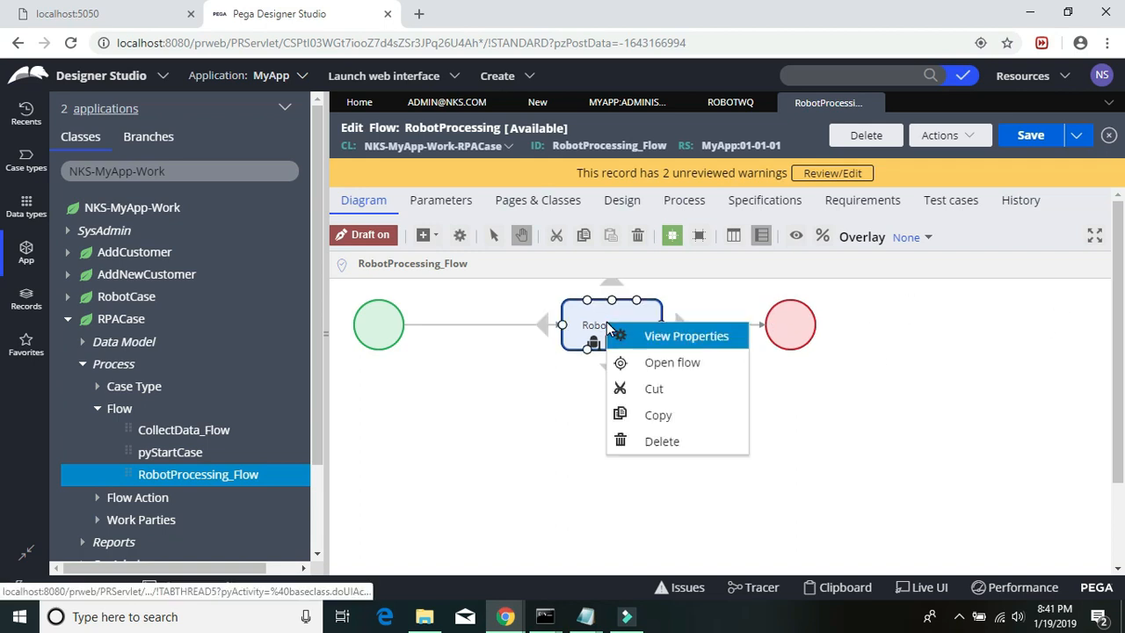
{"action": "left_click", "coordinate": [658, 339]}
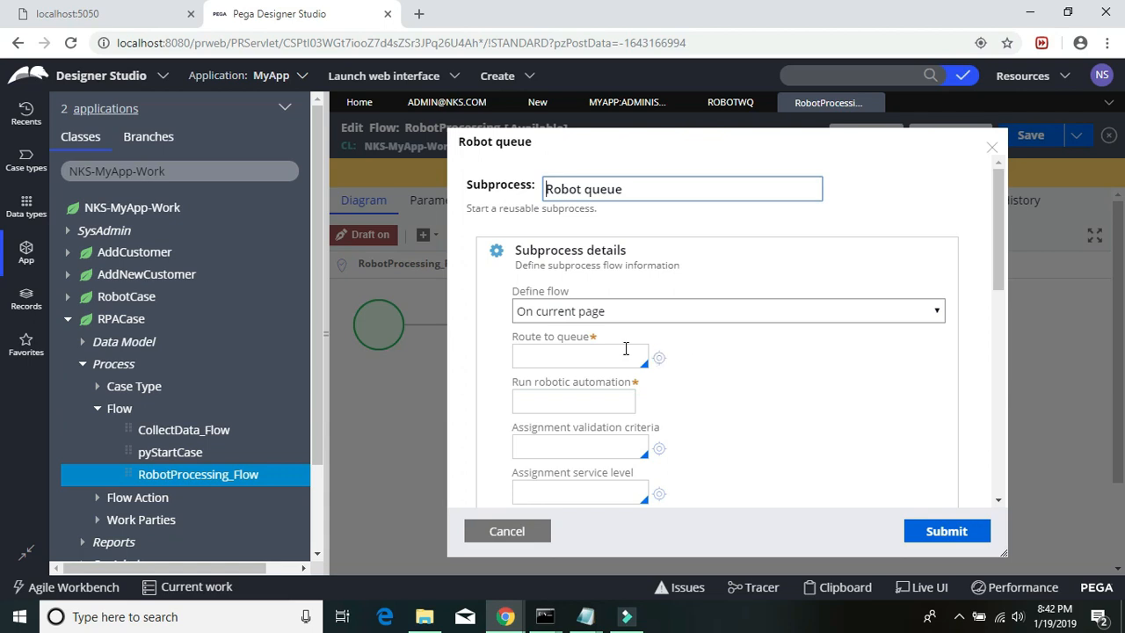
{"action": "left_click", "coordinate": [622, 357]}
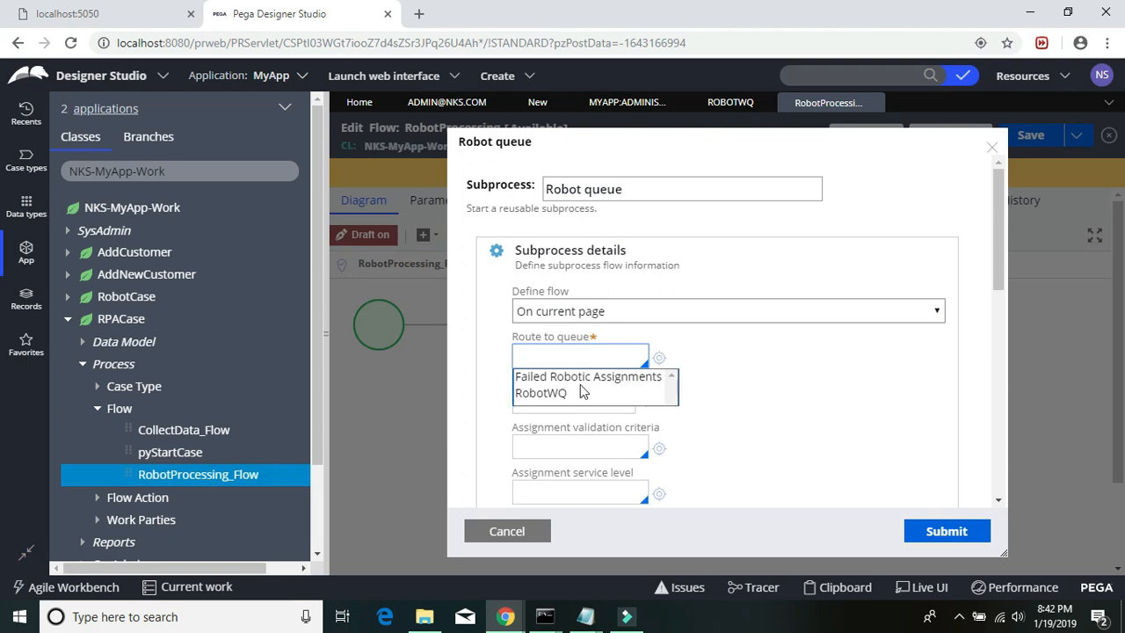
{"action": "left_click", "coordinate": [557, 394]}
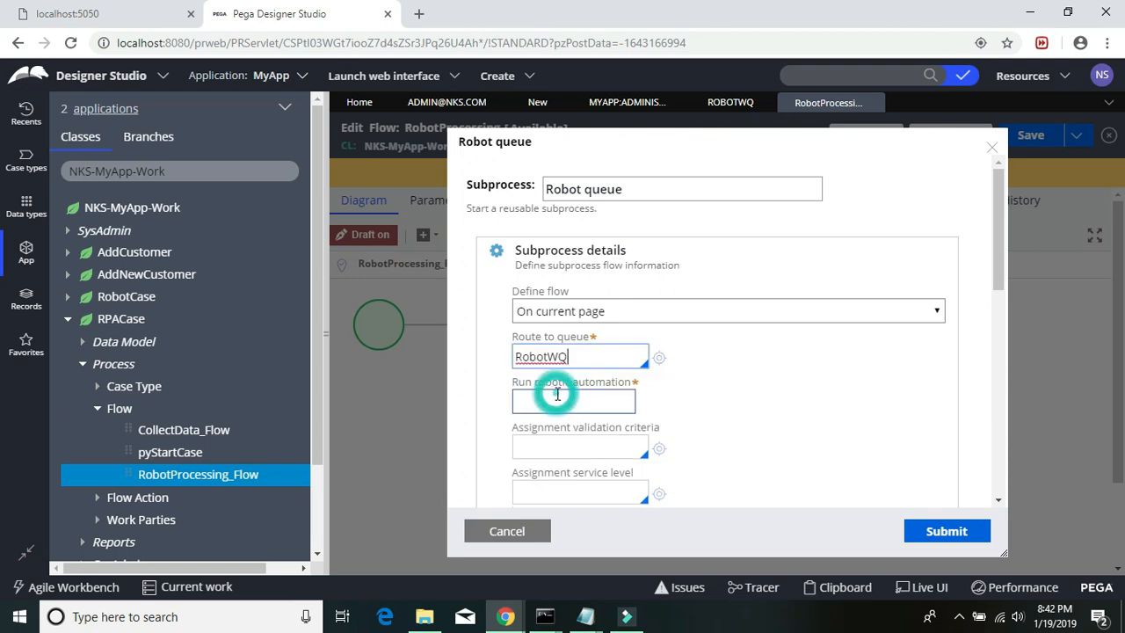
{"action": "left_click", "coordinate": [554, 403]}
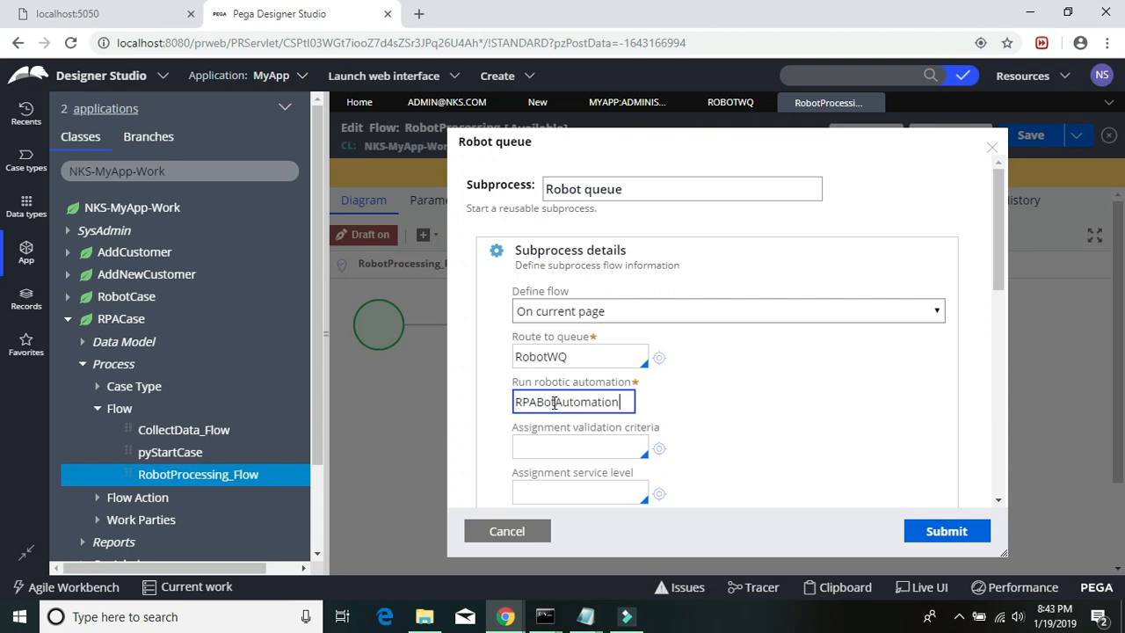
- Copy the automation name RPABotAutomation onto a new line in r.txt in Notepad and return to the Robot queue properties
{"action": "double_click", "coordinate": [554, 403]}
{"action": "key", "text": "ctrl+c"}
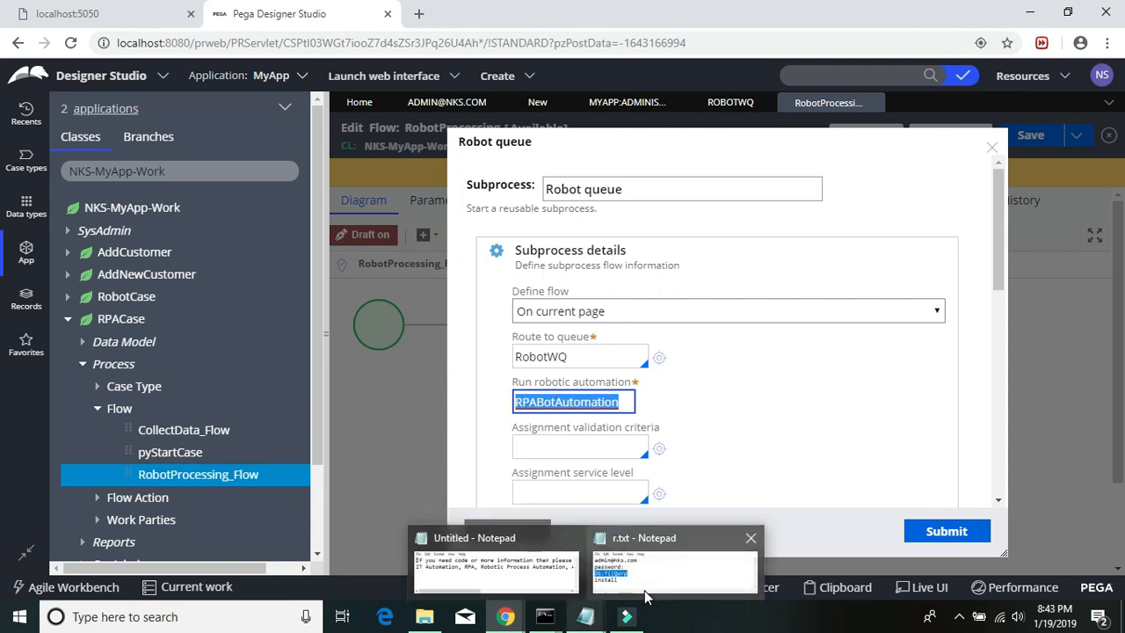
{"action": "left_click", "coordinate": [676, 549]}
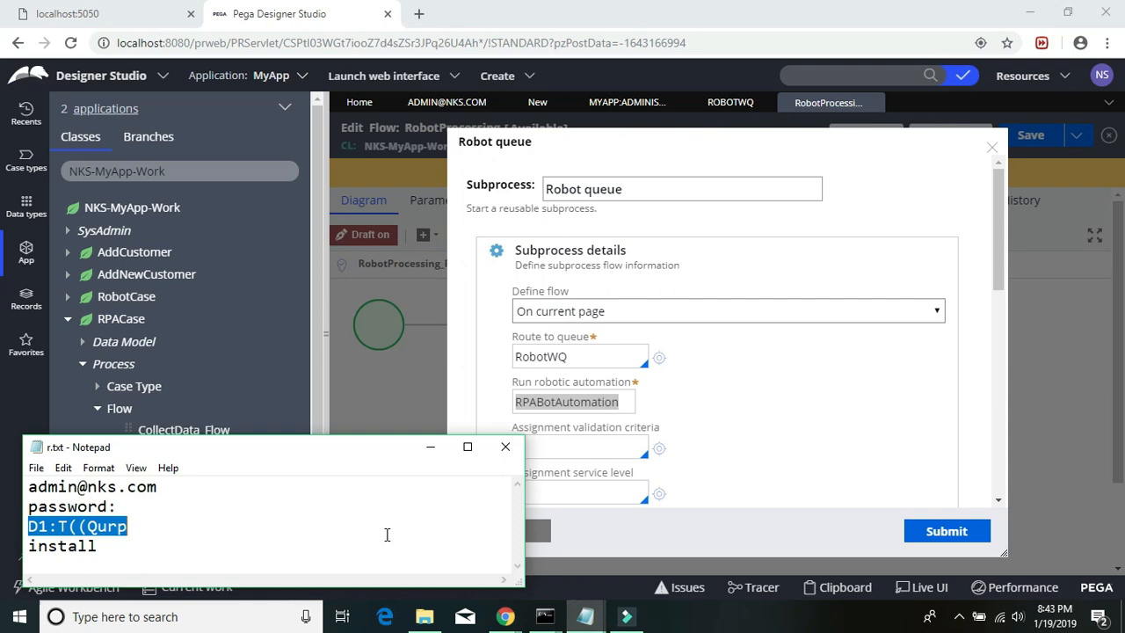
{"action": "left_click", "coordinate": [386, 535]}
{"action": "key", "text": "Return"}
{"action": "key", "text": "Return"}
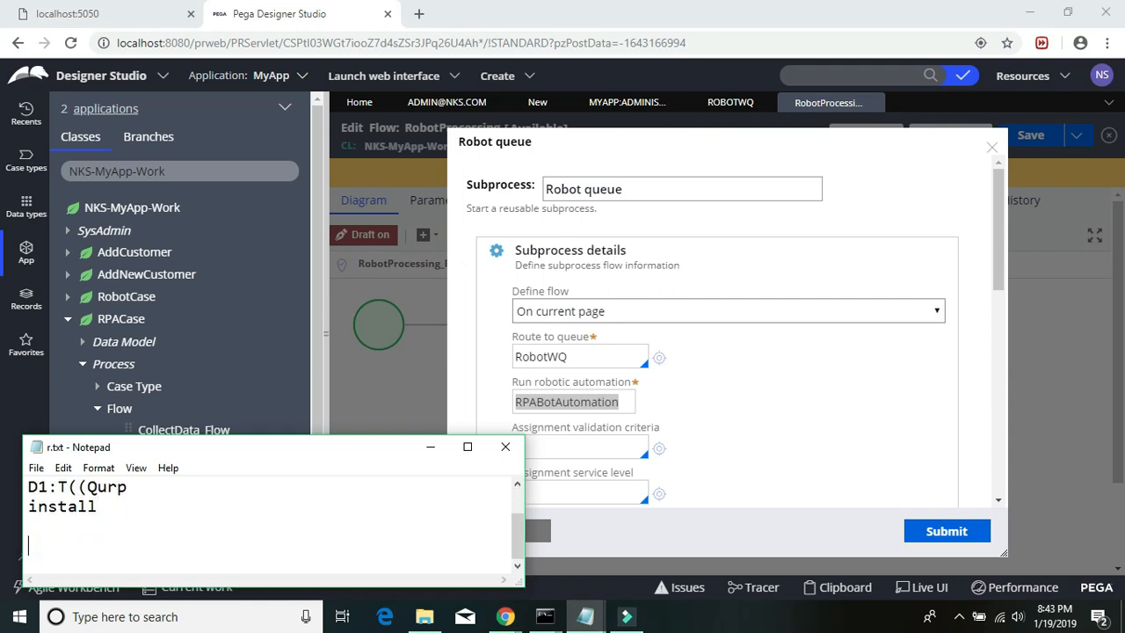
{"action": "key", "text": "ctrl+v"}
{"action": "left_click", "coordinate": [777, 412]}
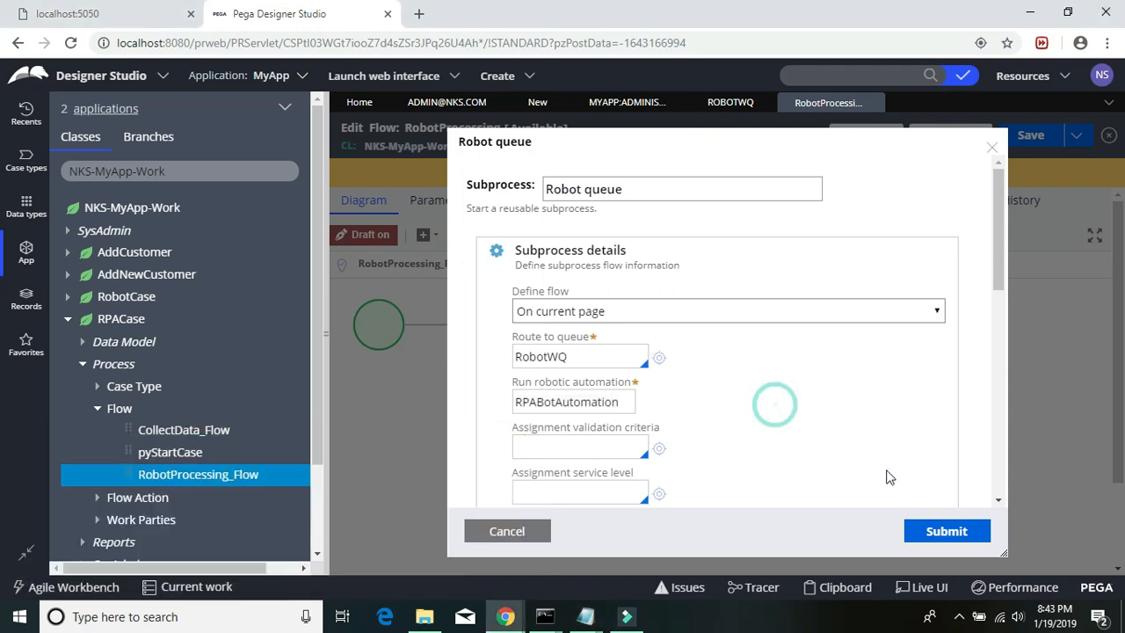
- Submit the Robot queue properties, leaving the assignment validation criteria and service level blank
{"action": "left_click", "coordinate": [997, 501]}
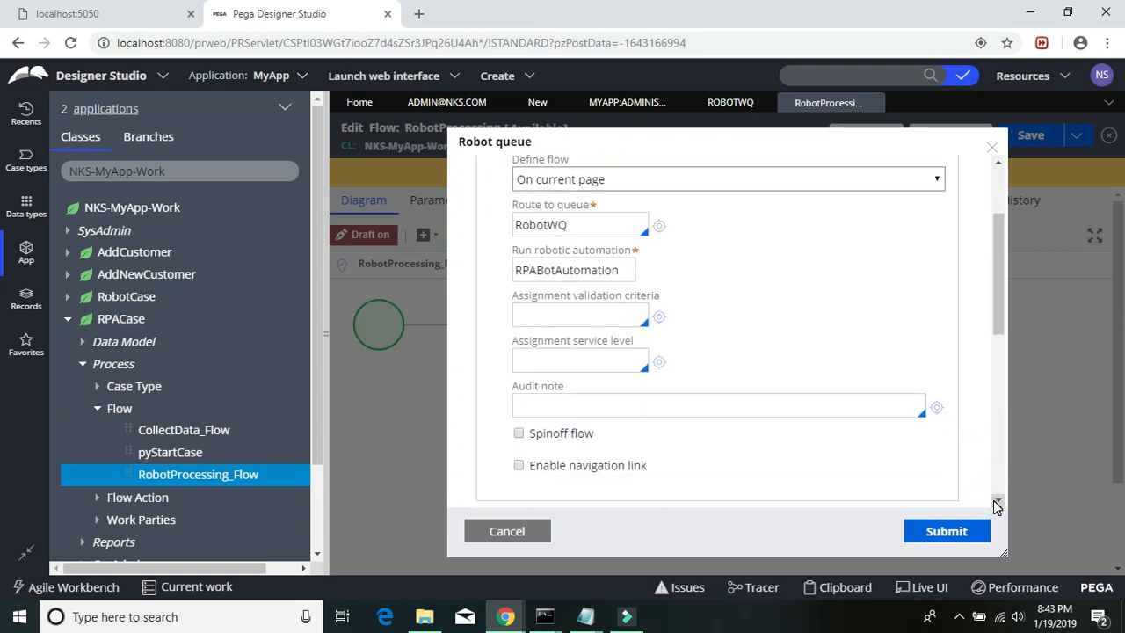
{"action": "left_click", "coordinate": [596, 312]}
{"action": "left_click", "coordinate": [949, 531]}
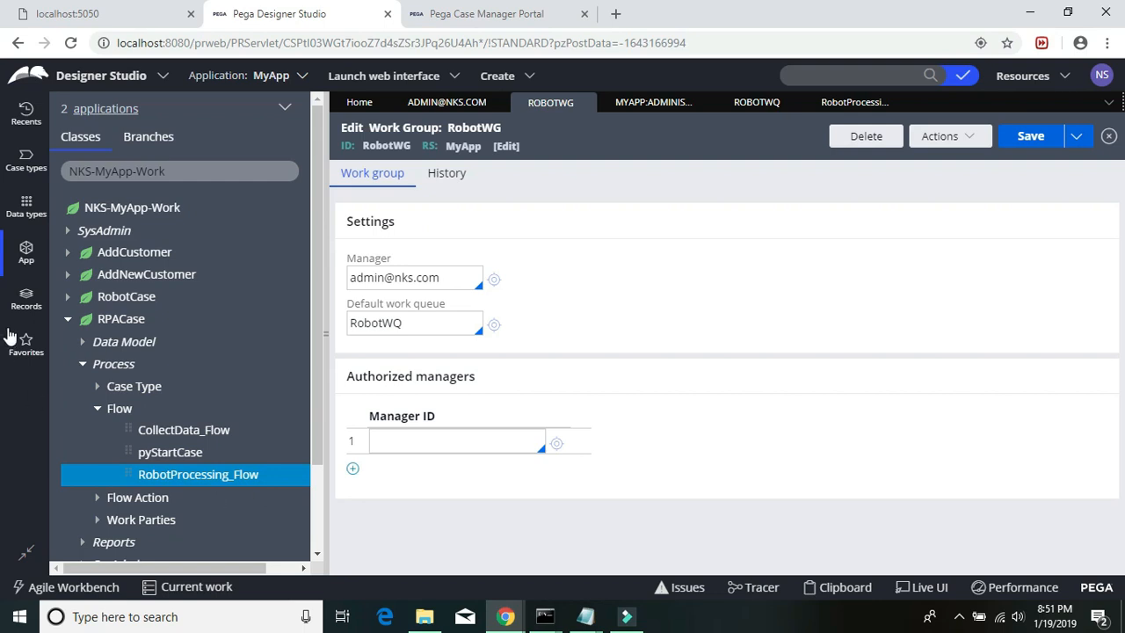
- Open the list of Decision Table rules from the Decision category of the application records
{"action": "left_click", "coordinate": [25, 308]}
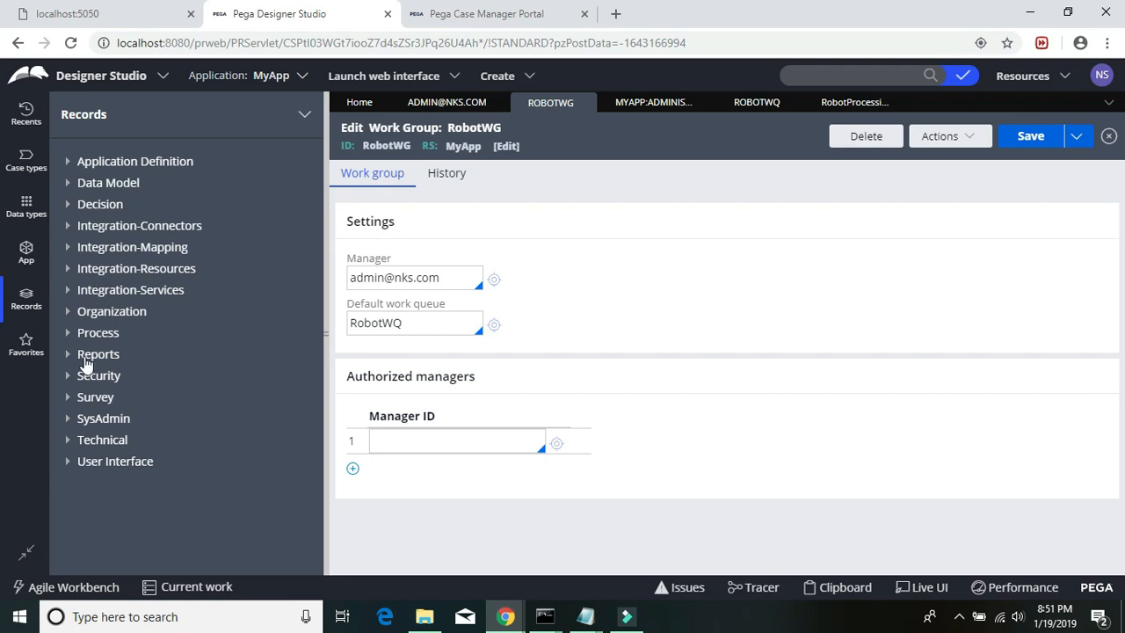
{"action": "left_click", "coordinate": [63, 202]}
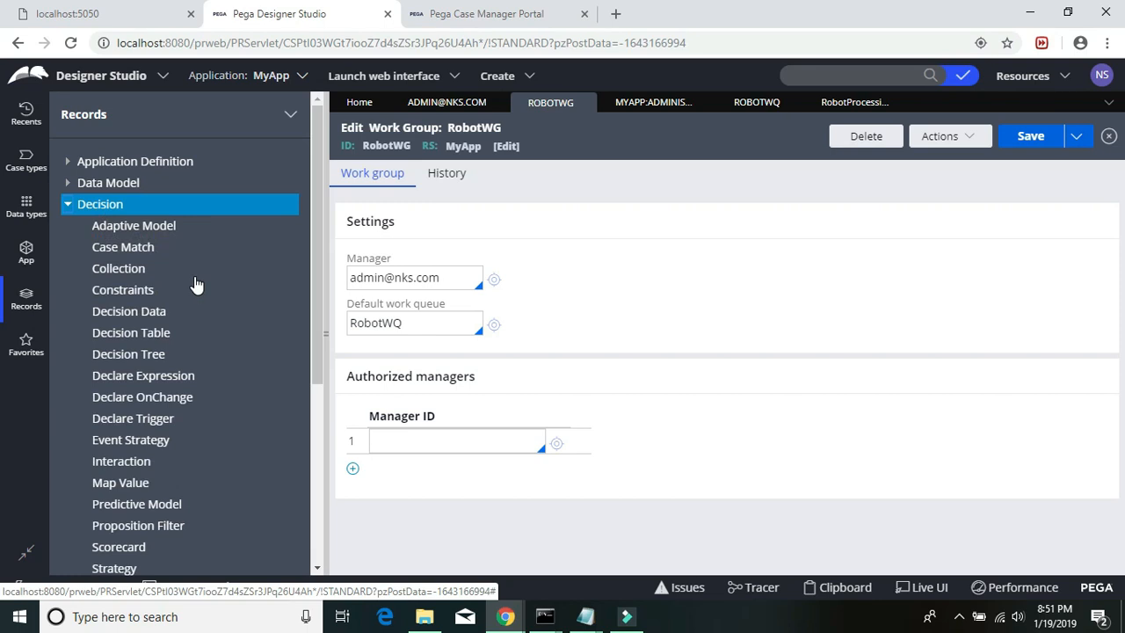
{"action": "left_click", "coordinate": [143, 334]}
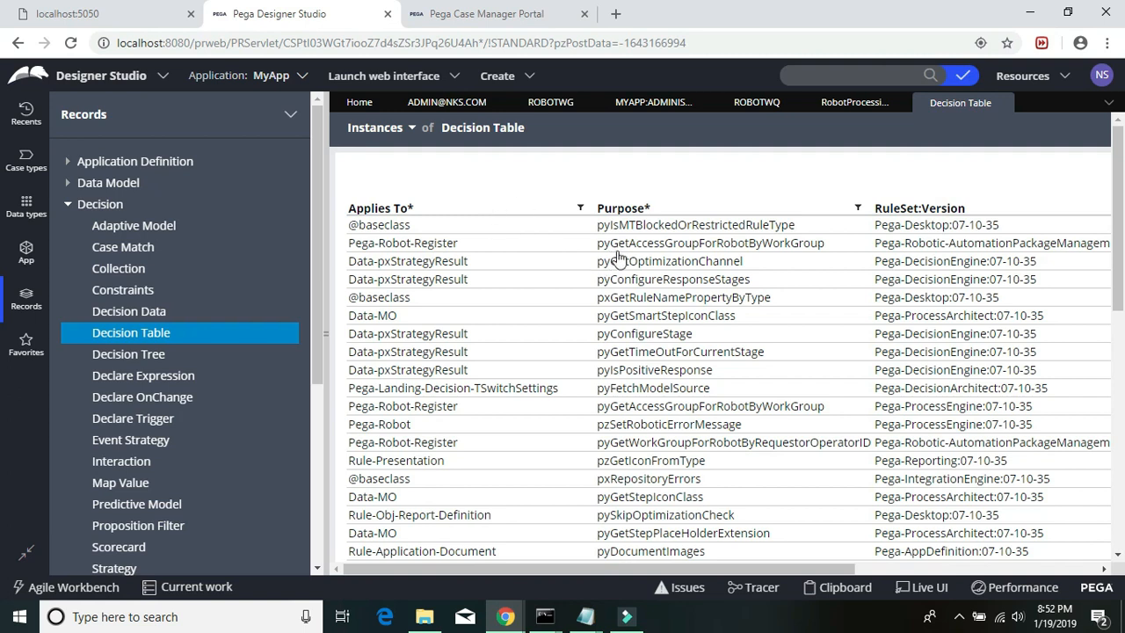
- Open the pyGetAccessGroupForRobotByWorkGroup decision table from the Pega-Robotic-AutomationPackageManagement ruleset and continue with a private edit
{"action": "left_click", "coordinate": [694, 249]}
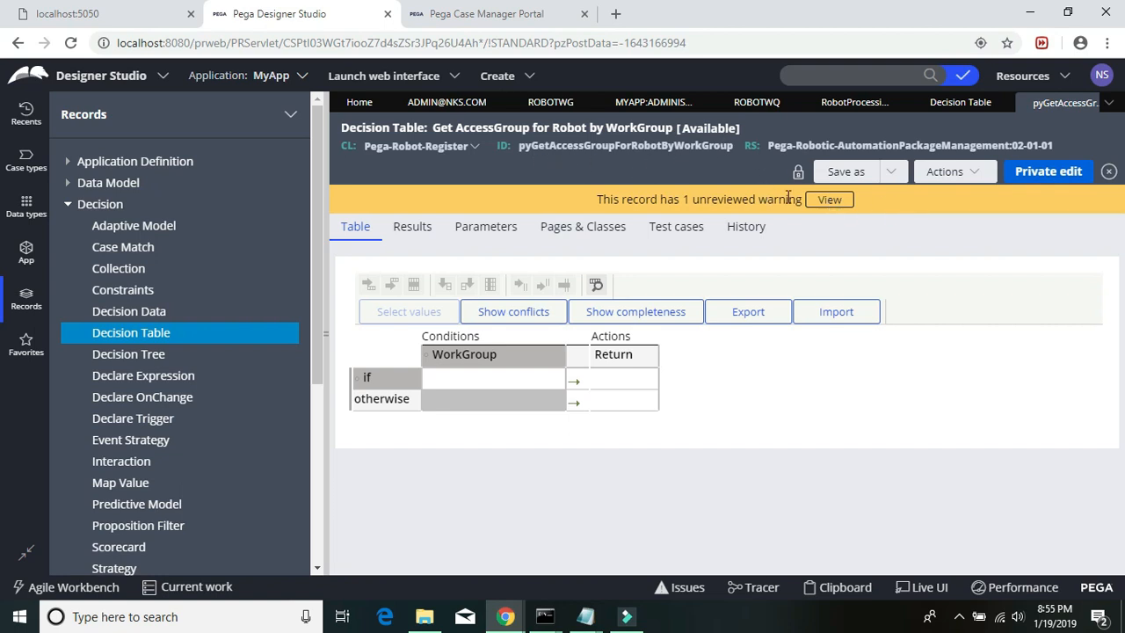
{"action": "left_click", "coordinate": [1056, 169]}
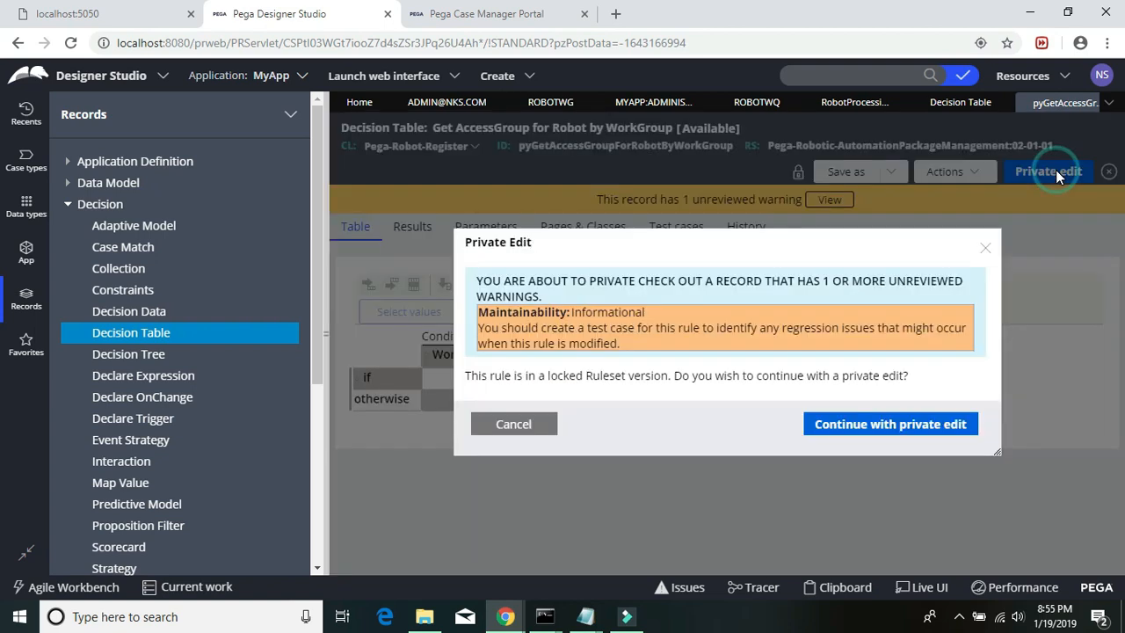
{"action": "left_click", "coordinate": [857, 428]}
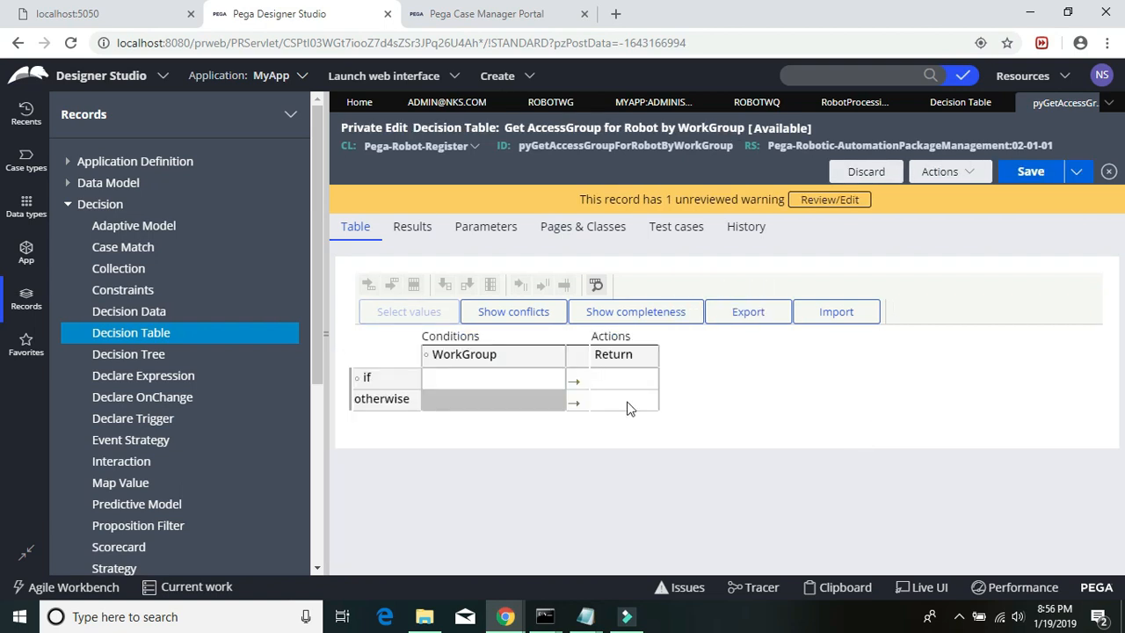
- Set the WorkGroup condition in the decision table's if row to ROBOTWG
{"action": "left_click", "coordinate": [461, 379]}
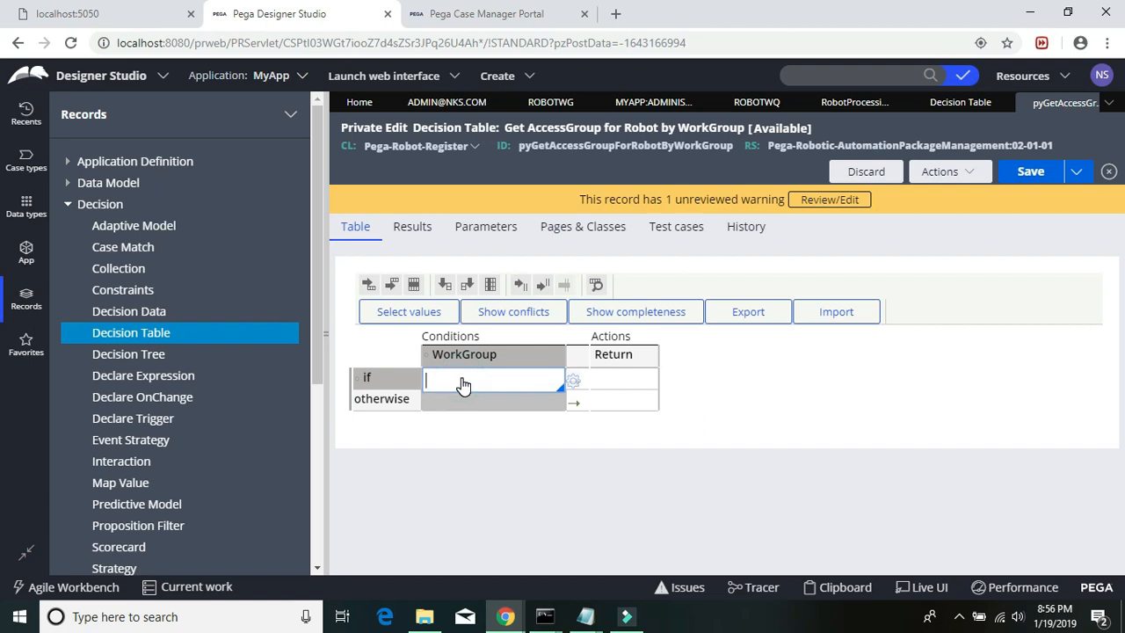
{"action": "type", "text": "Robot"}
{"action": "key", "text": "ctrl+a"}
{"action": "type", "text": "ROBOTWG"}
- Copy the ID MyApp:Administrators from the Administrator access group record and return to the decision table
{"action": "left_click", "coordinate": [613, 379]}
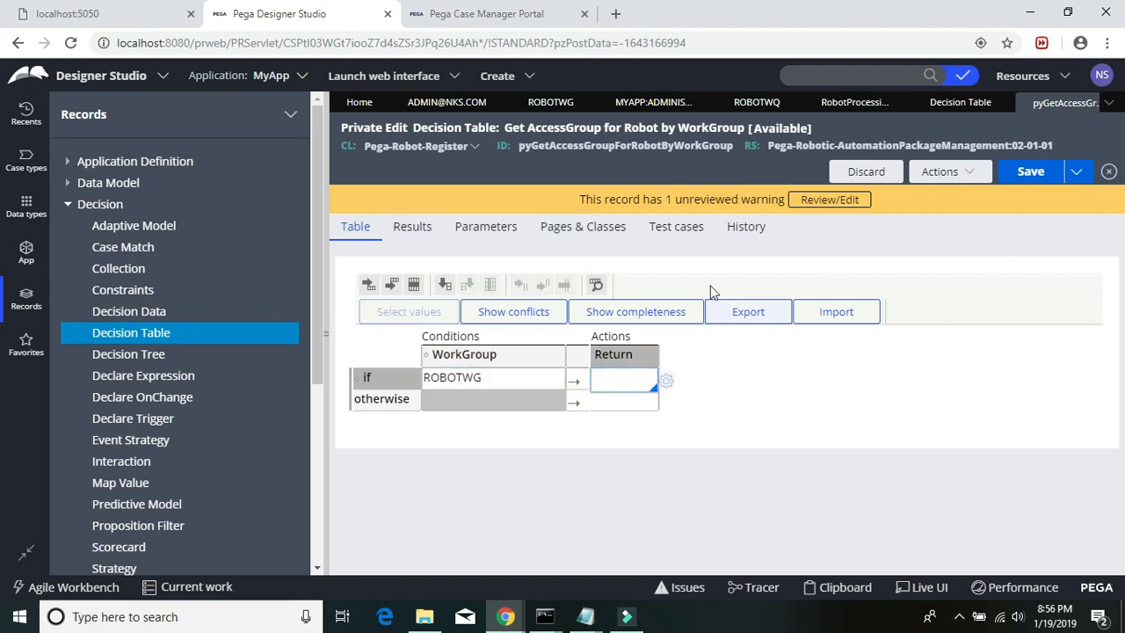
{"action": "left_click", "coordinate": [655, 102]}
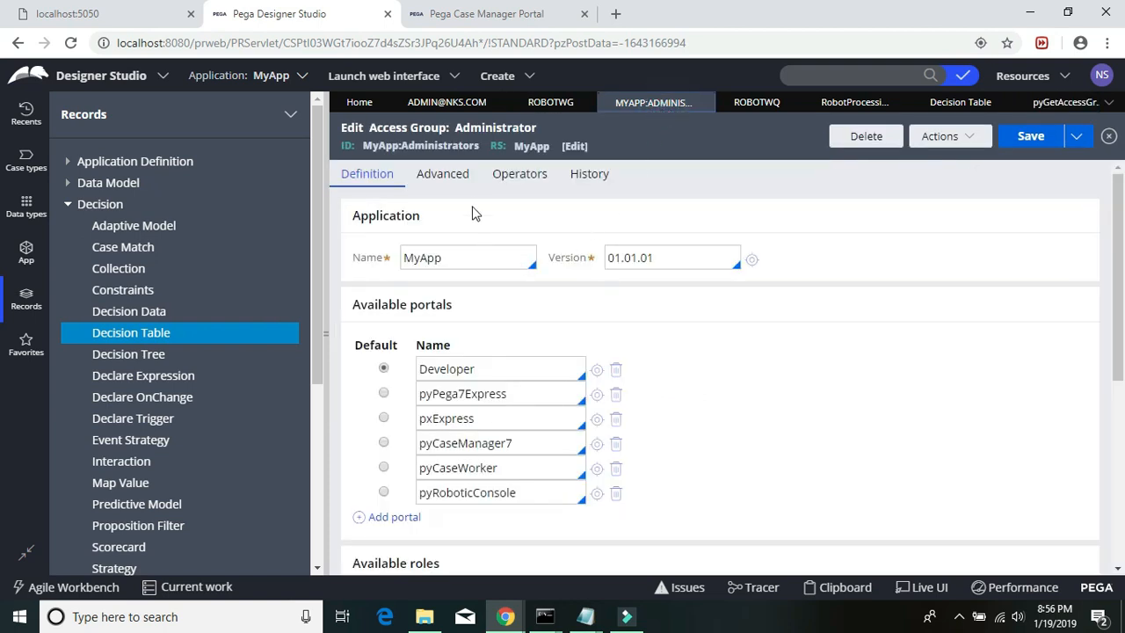
{"action": "left_click_drag", "start_coordinate": [507, 146], "coordinate": [364, 148]}
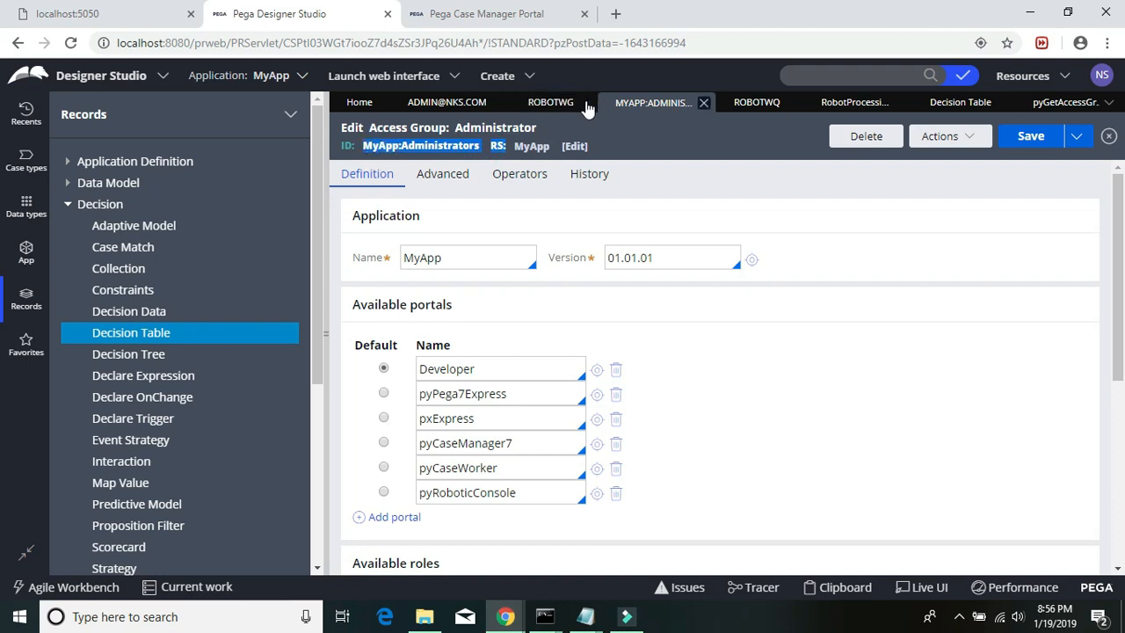
{"action": "left_click", "coordinate": [538, 100]}
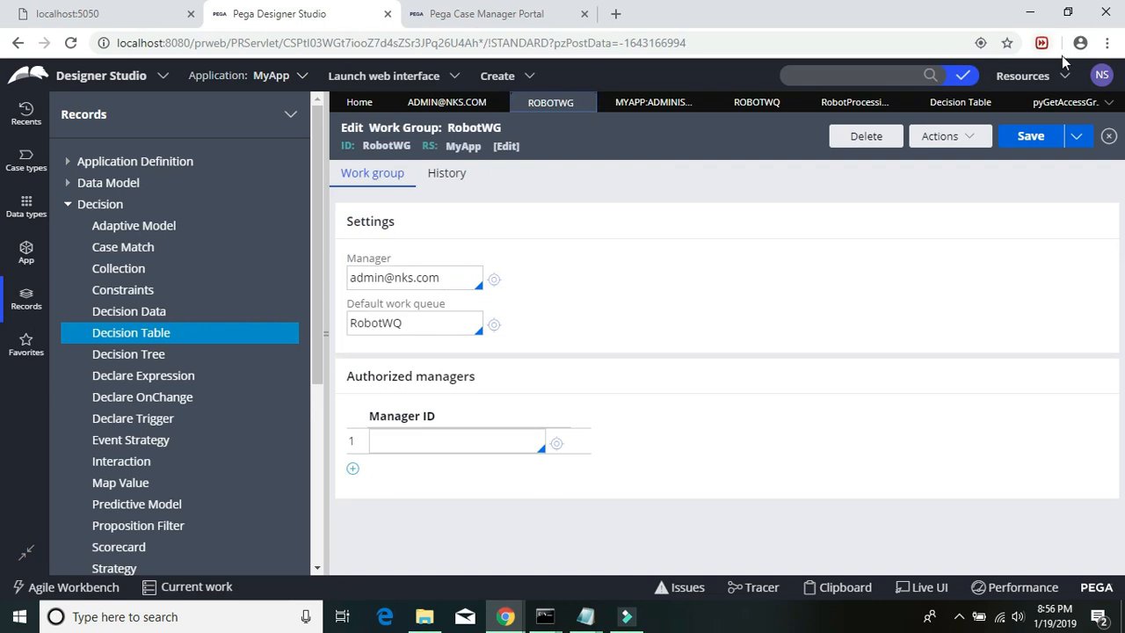
{"action": "left_click", "coordinate": [1051, 104]}
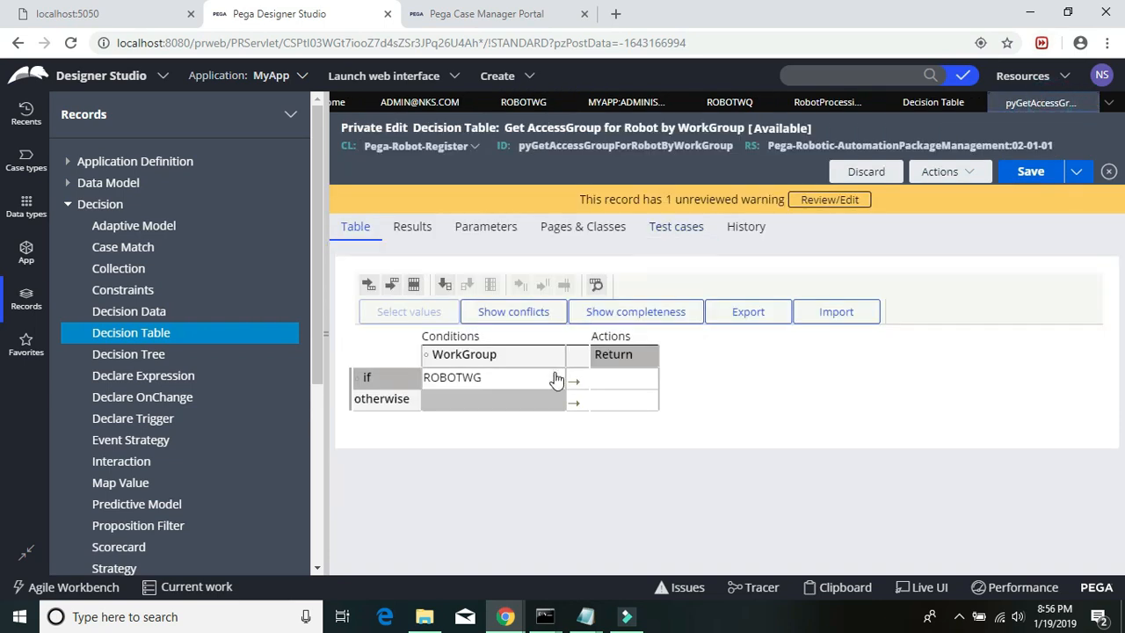
- Paste MyApp:Administrators as the if row's Return value, removing the extra trailing text, and save and close the decision table
{"action": "left_click", "coordinate": [599, 384]}
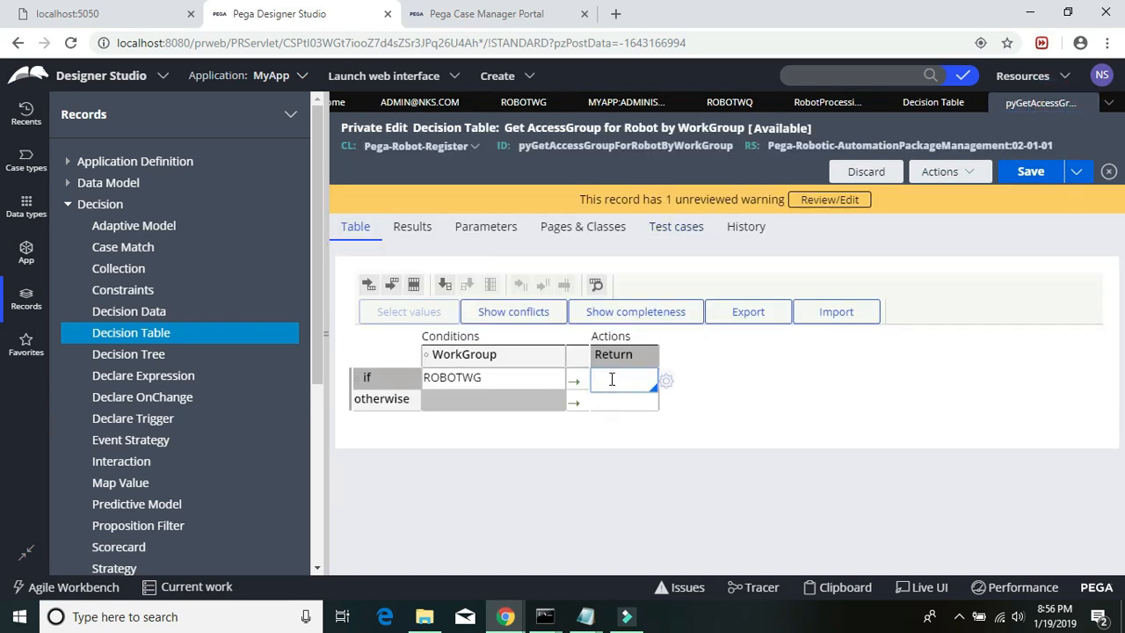
{"action": "key", "text": "ctrl+v"}
{"action": "key", "text": "BackSpace"}
{"action": "key", "text": "BackSpace"}
{"action": "key", "text": "BackSpace"}
{"action": "key", "text": "BackSpace"}
{"action": "left_click", "coordinate": [1032, 173]}
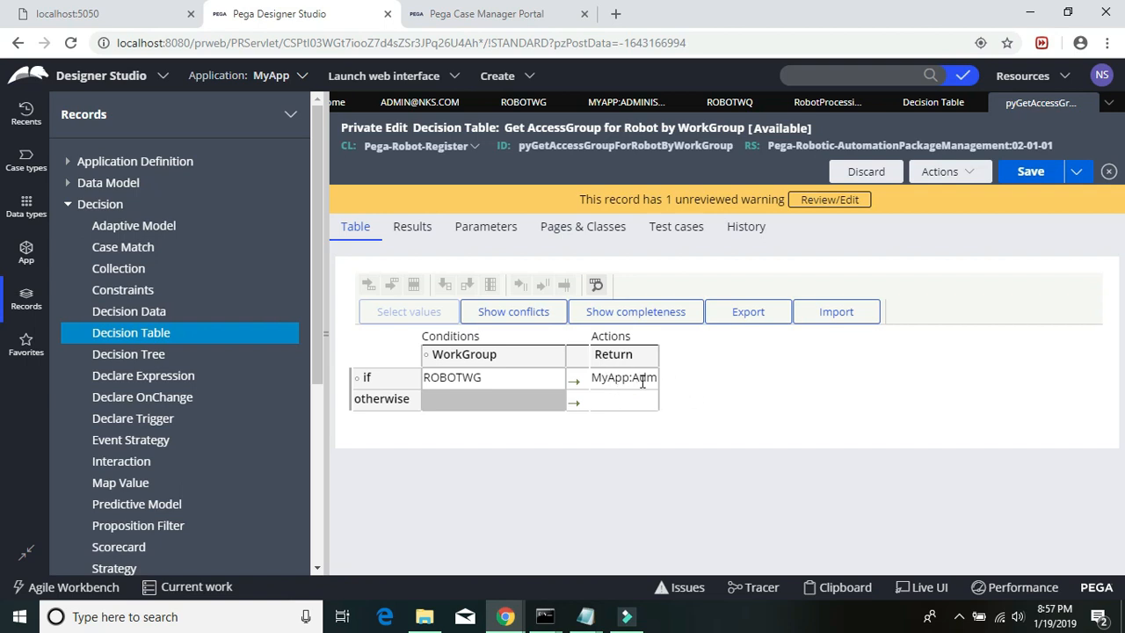
{"action": "left_click", "coordinate": [1088, 103]}
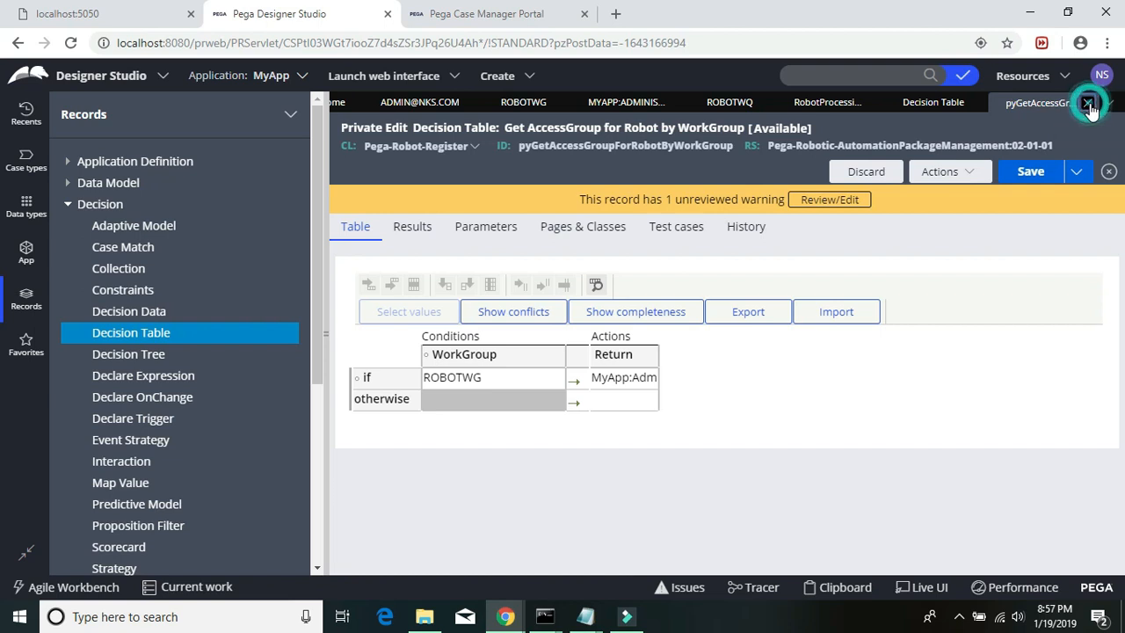